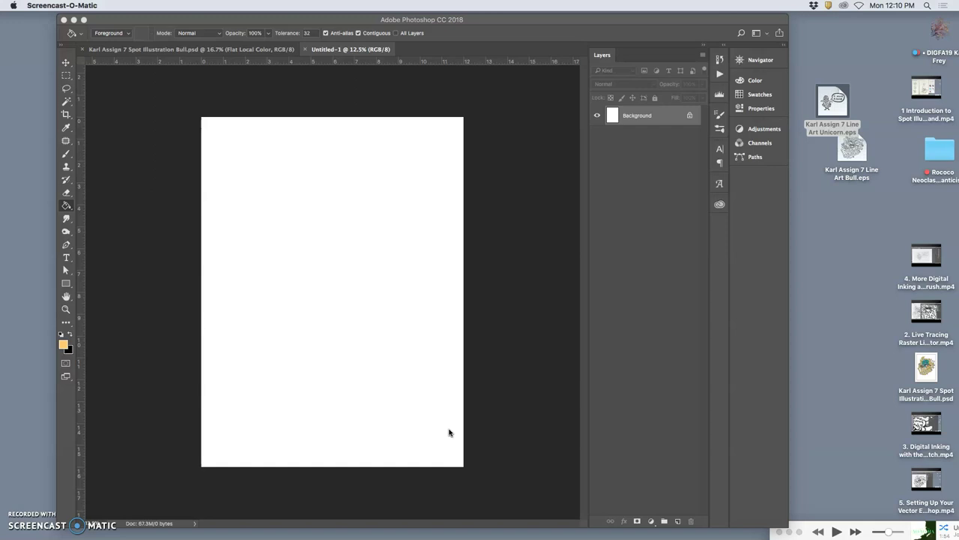
Place the corn line-art EPS on the canvas and scale it up to about 111%.
{"action": "left_click", "coordinate": [431, 317]}
{"action": "left_click_drag", "start_coordinate": [941, 82], "coordinate": [392, 272]}
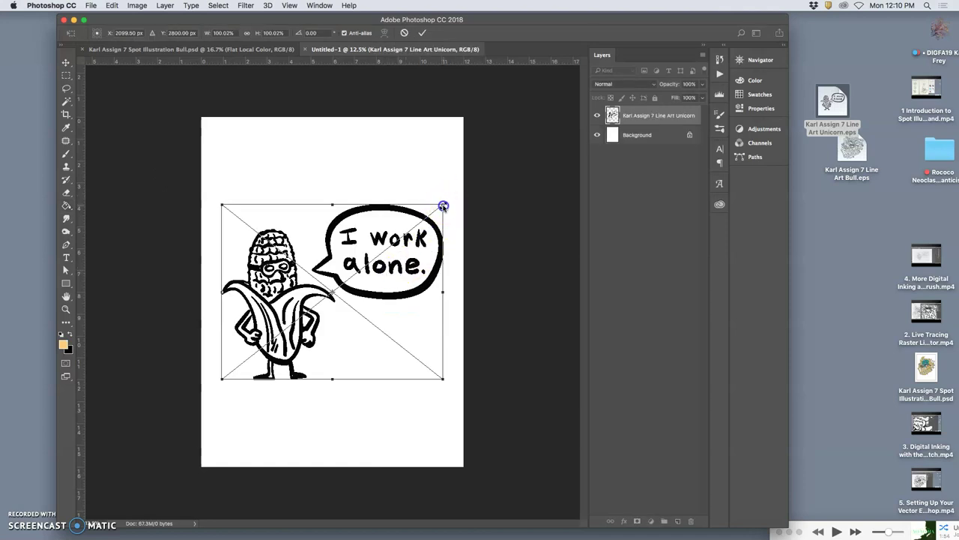
{"action": "left_click_drag", "start_coordinate": [443, 206], "coordinate": [454, 195]}
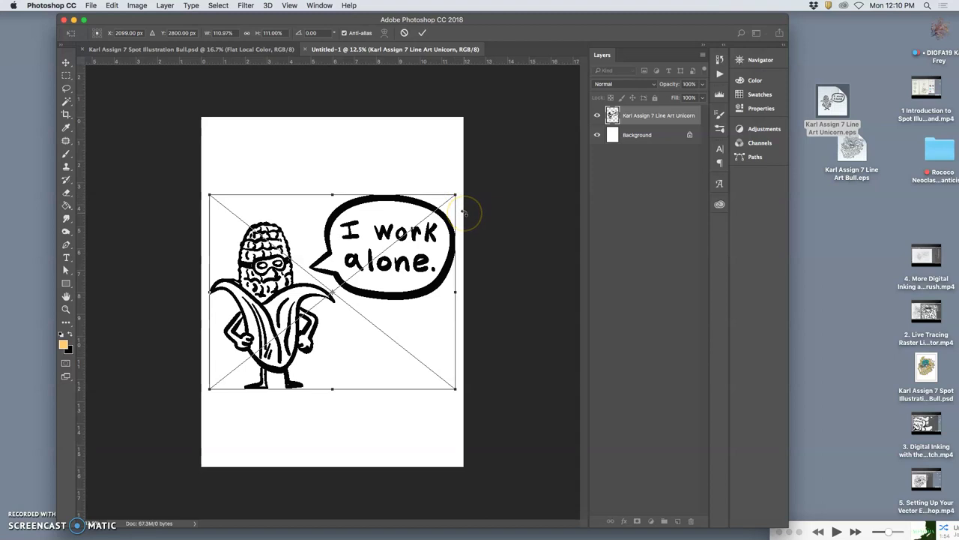
Commit the placed line art, decline rasterizing it for the Eraser, and lock the layer.
{"action": "key", "text": "Return"}
{"action": "left_click", "coordinate": [624, 124]}
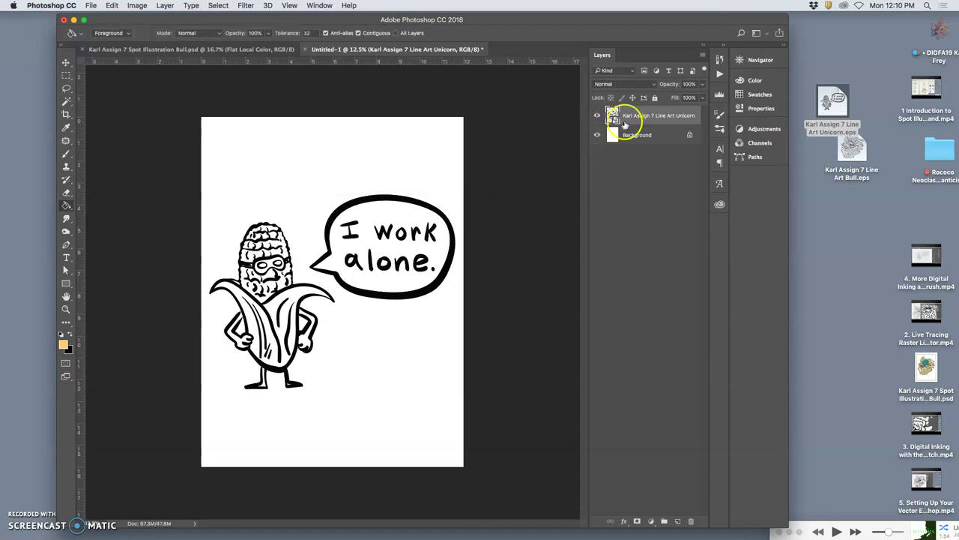
{"action": "left_click", "coordinate": [66, 194]}
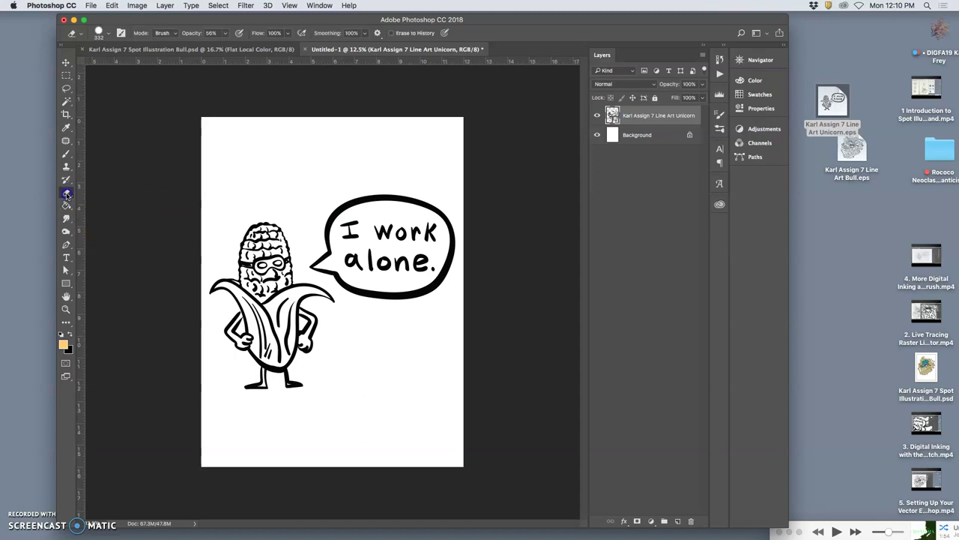
{"action": "left_click", "coordinate": [262, 251]}
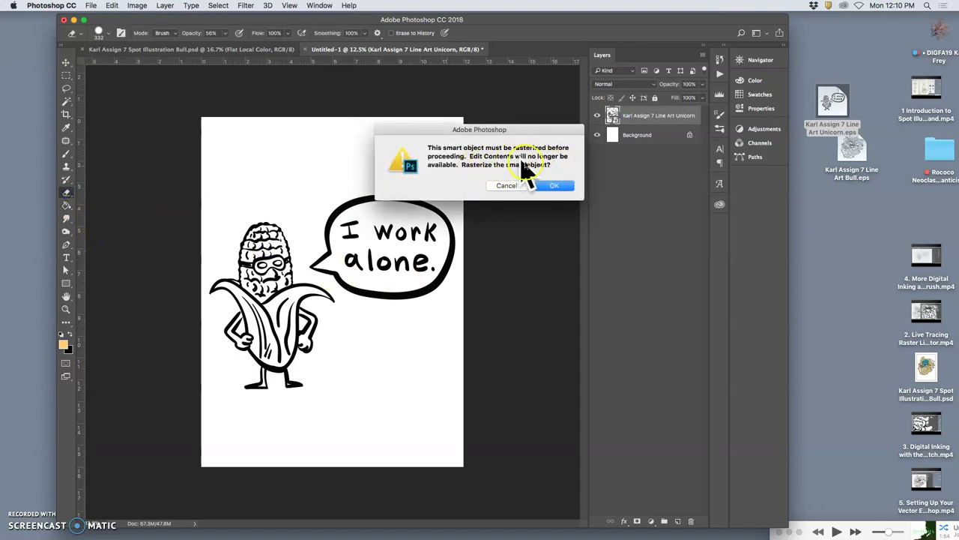
{"action": "left_click", "coordinate": [515, 186]}
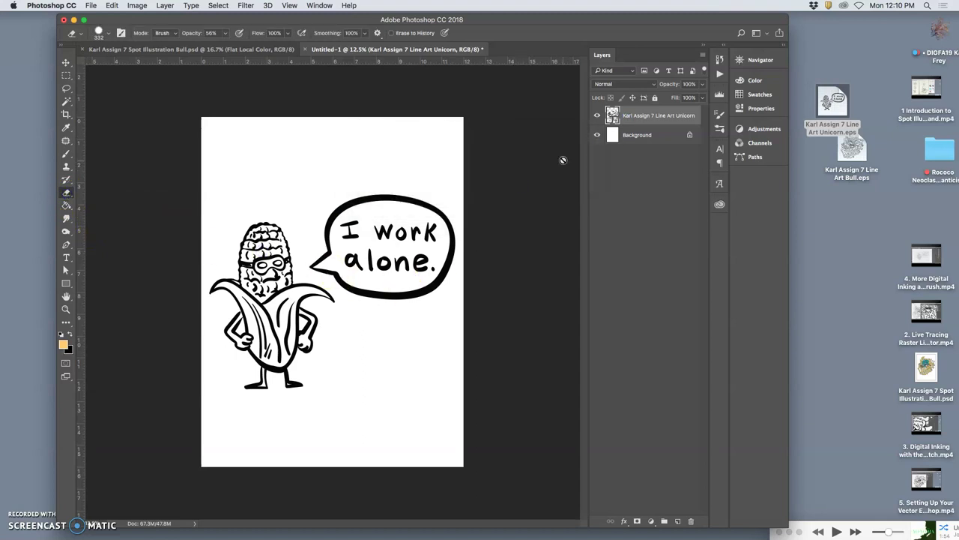
{"action": "left_click", "coordinate": [654, 98]}
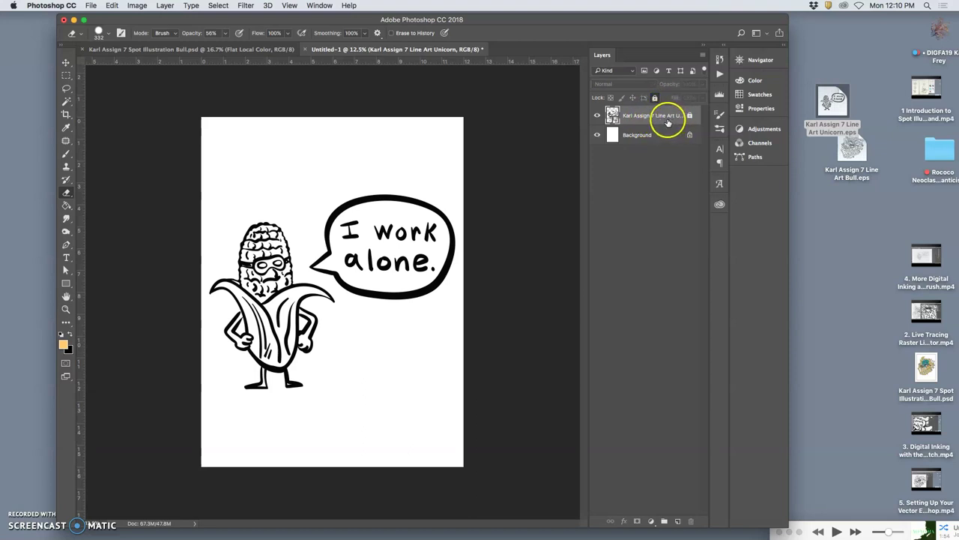
Give the line-art layer a Gray colour label.
{"action": "left_click", "coordinate": [649, 133]}
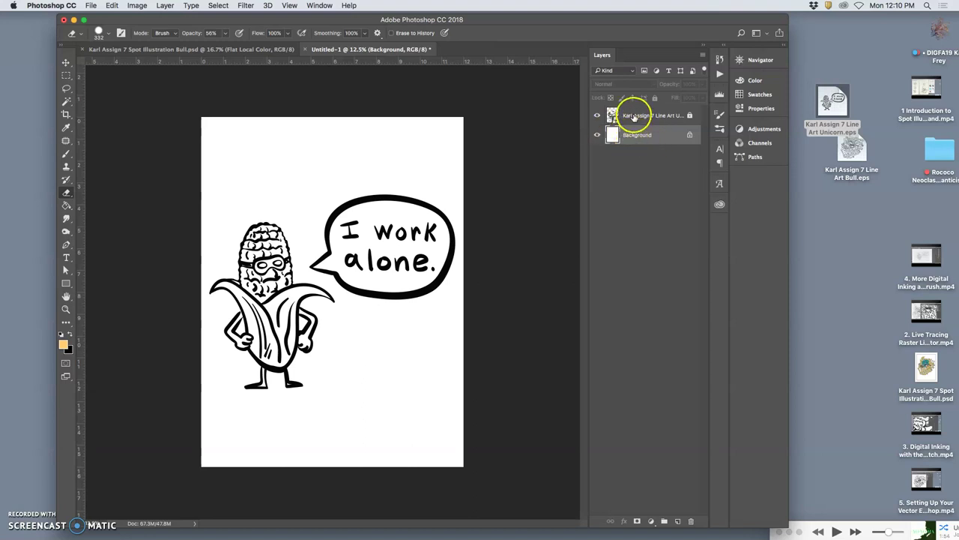
{"action": "right_click", "coordinate": [598, 115]}
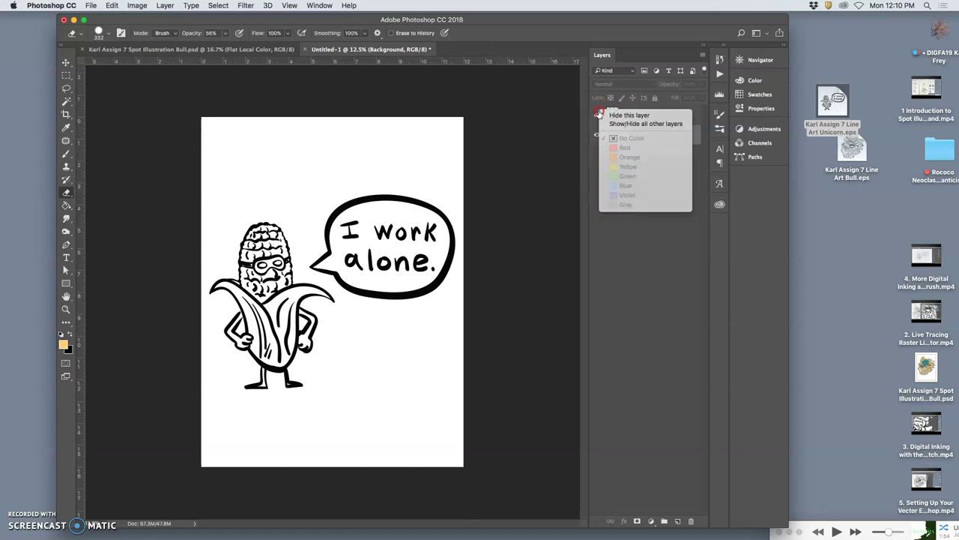
{"action": "left_click", "coordinate": [683, 116]}
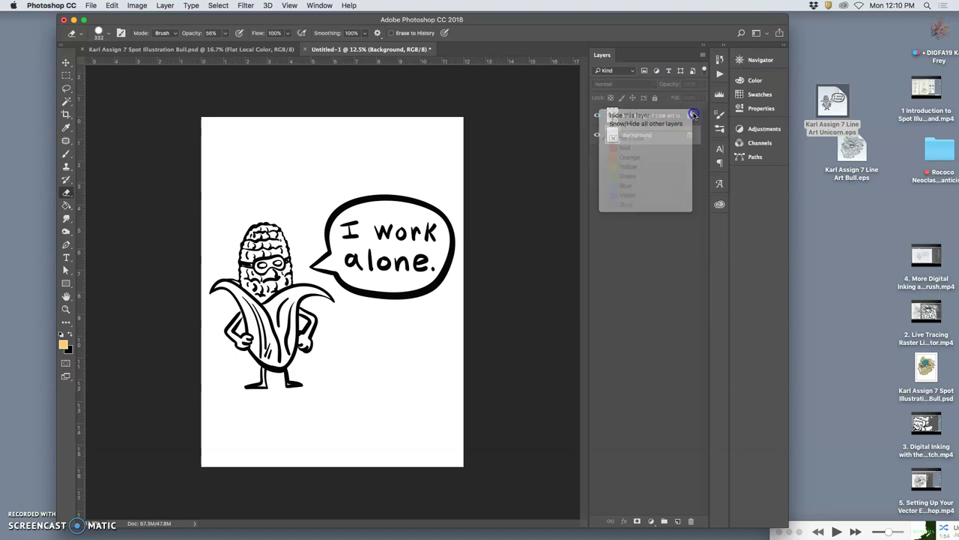
{"action": "right_click", "coordinate": [602, 111]}
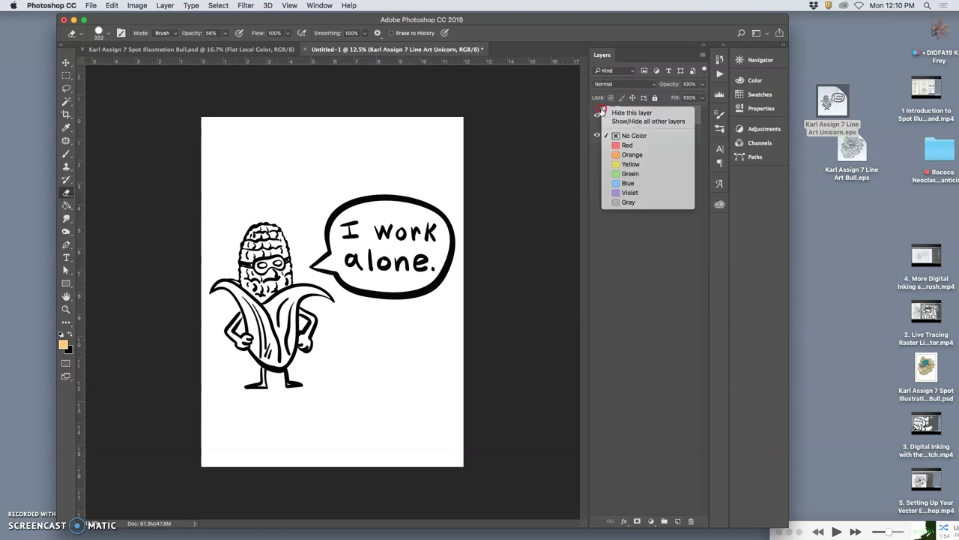
{"action": "left_click", "coordinate": [628, 202]}
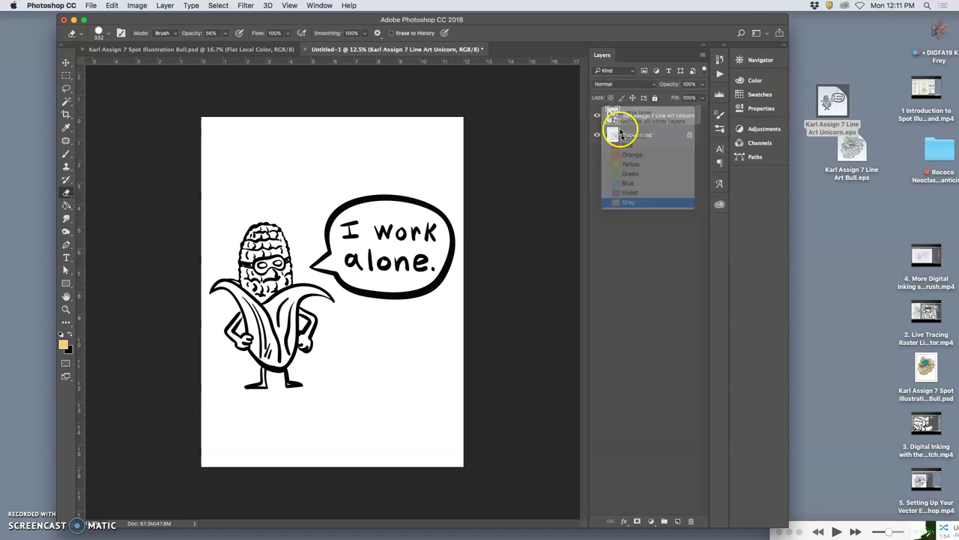
Keep the line art locked and add an empty Layer 1 just above the Background.
{"action": "left_click", "coordinate": [654, 98]}
{"action": "left_click", "coordinate": [655, 136]}
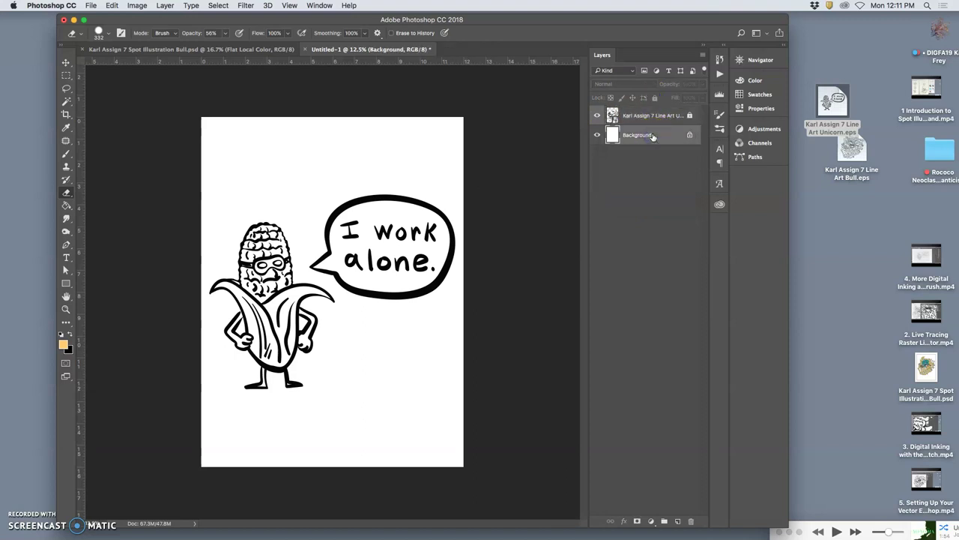
{"action": "left_click", "coordinate": [678, 521]}
{"action": "left_click", "coordinate": [627, 206]}
{"action": "left_click", "coordinate": [632, 137]}
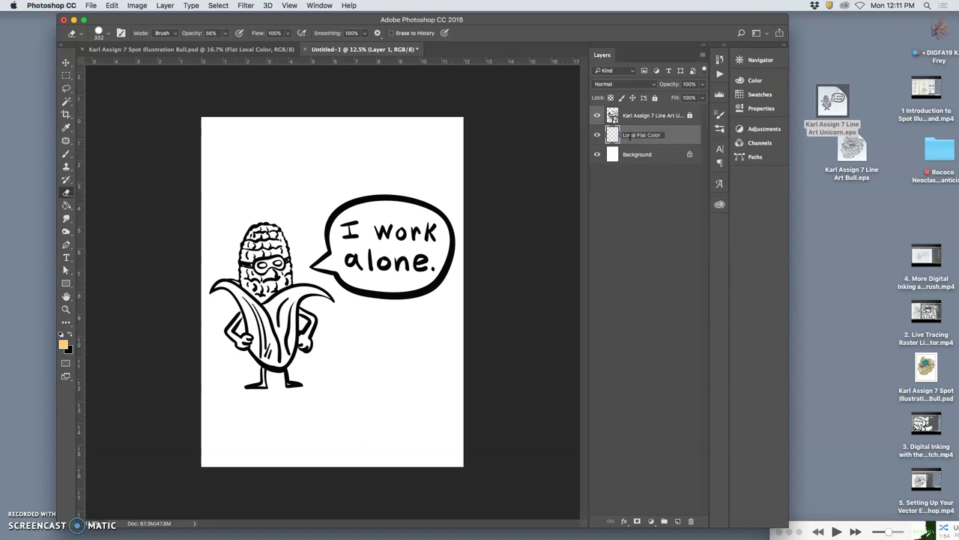
Name the layer 'Local Flat Color', compare the Forkin Bull example's outlines, then return.
{"action": "left_click", "coordinate": [674, 139]}
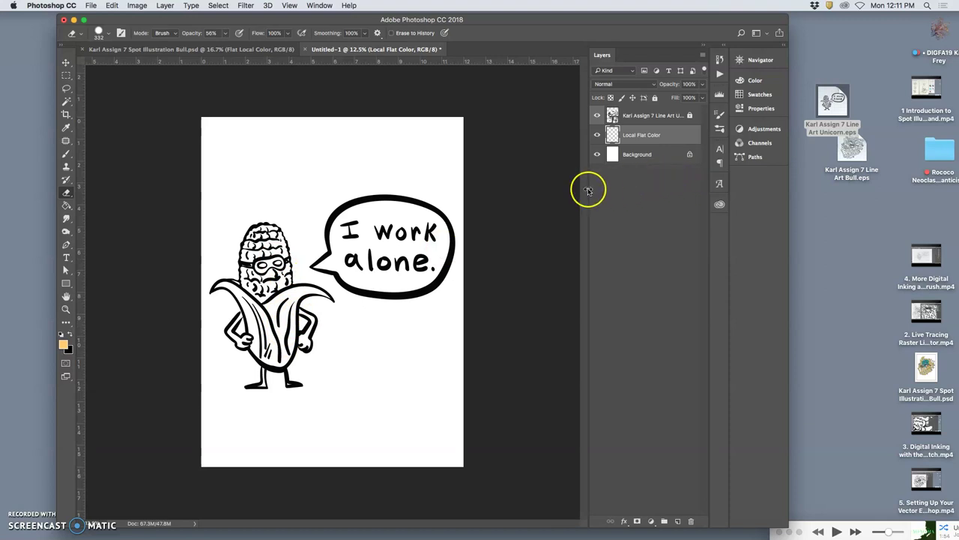
{"action": "left_click", "coordinate": [225, 48]}
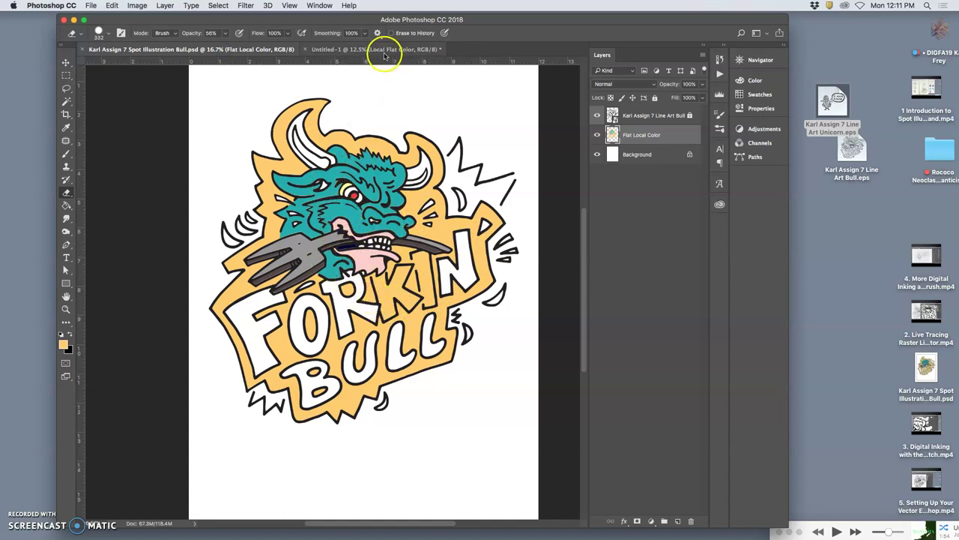
{"action": "left_click", "coordinate": [597, 116]}
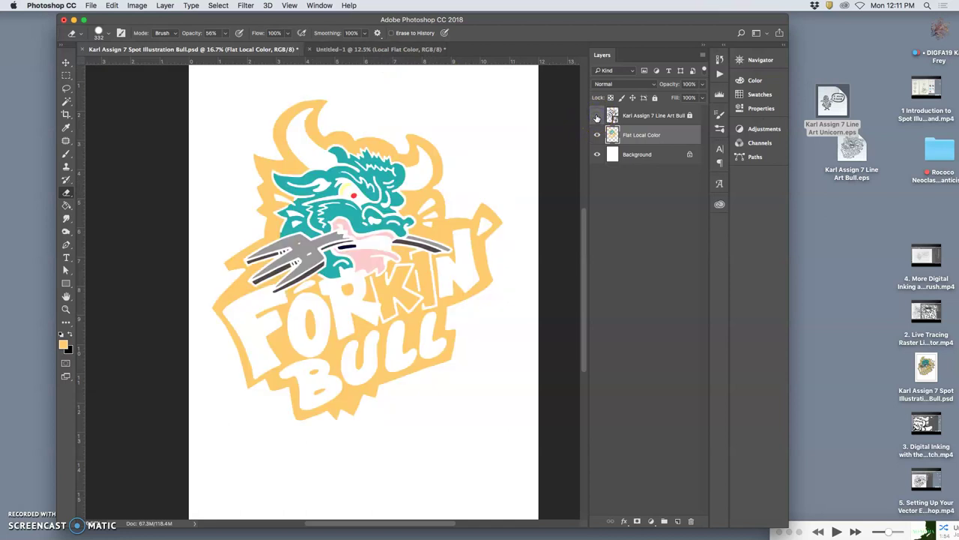
{"action": "left_click", "coordinate": [597, 116]}
{"action": "left_click", "coordinate": [400, 49]}
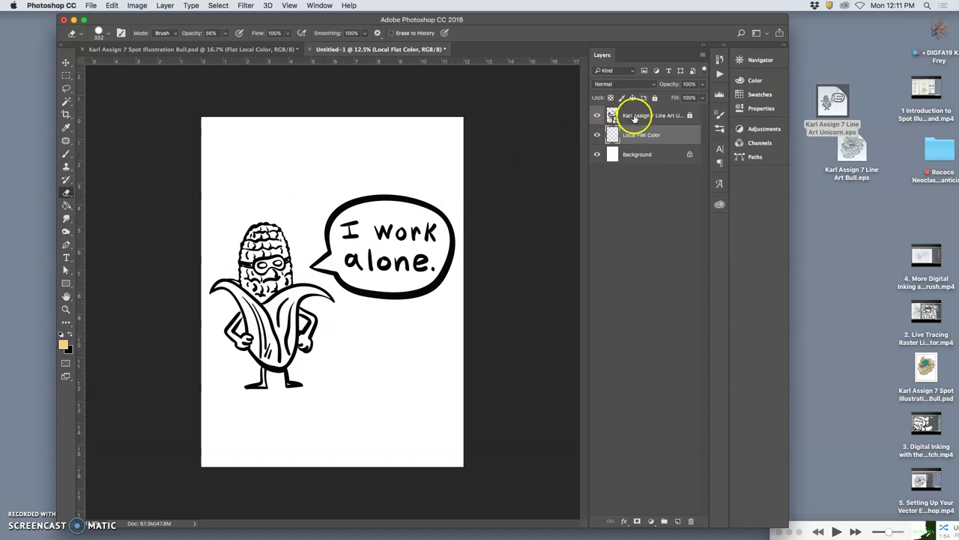
Magic Wand the husk-leaf areas on the line-art layer, hide it, and target Local Flat Color.
{"action": "left_click", "coordinate": [633, 116]}
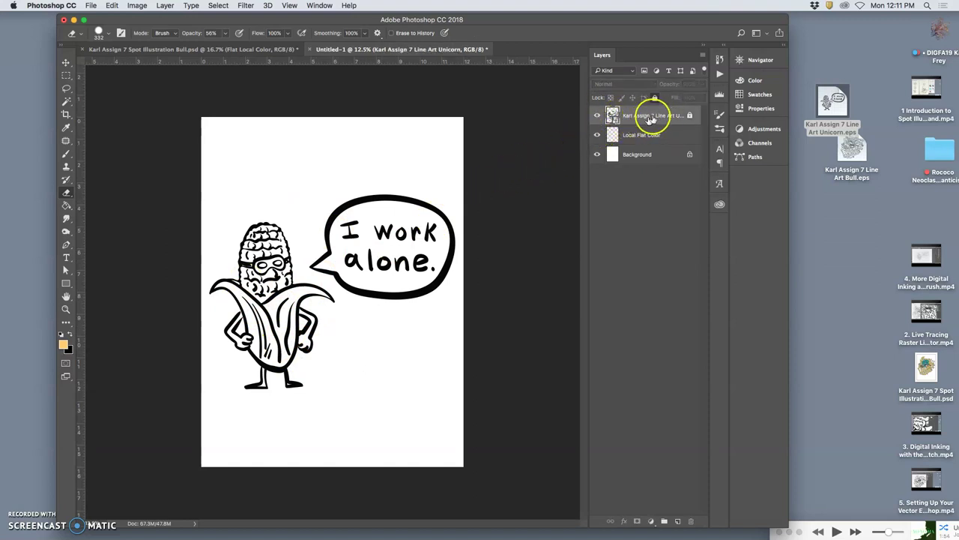
{"action": "left_click", "coordinate": [66, 128]}
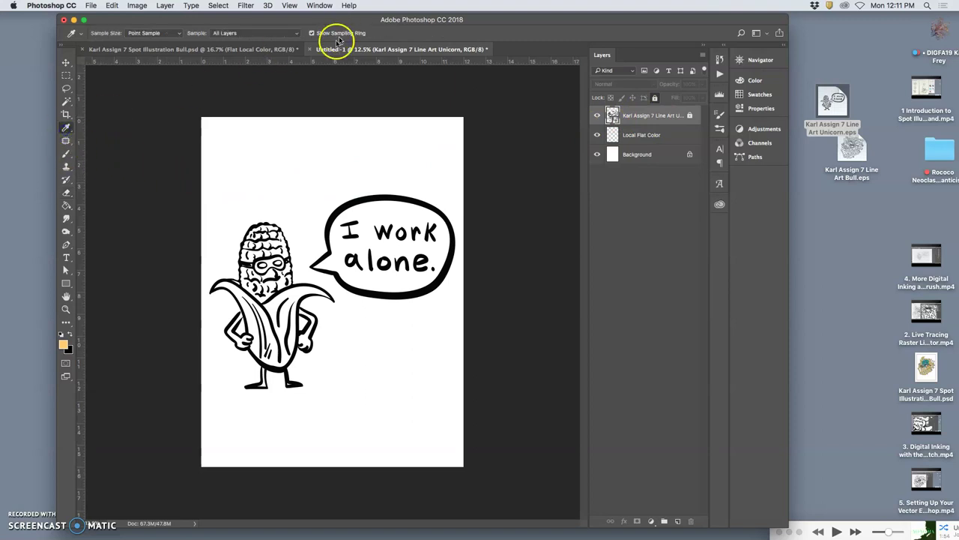
{"action": "left_click", "coordinate": [67, 102]}
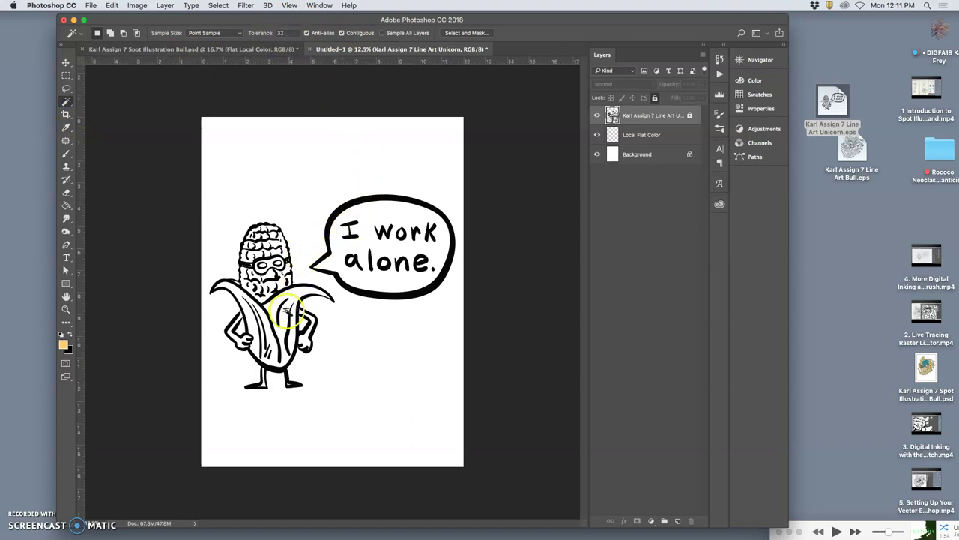
{"action": "left_click", "coordinate": [292, 293]}
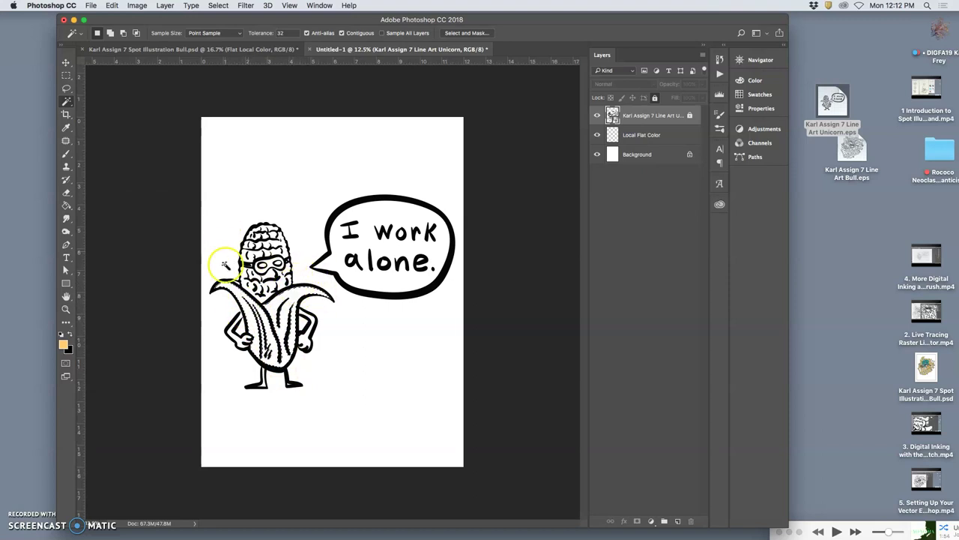
{"action": "left_click", "coordinate": [597, 116]}
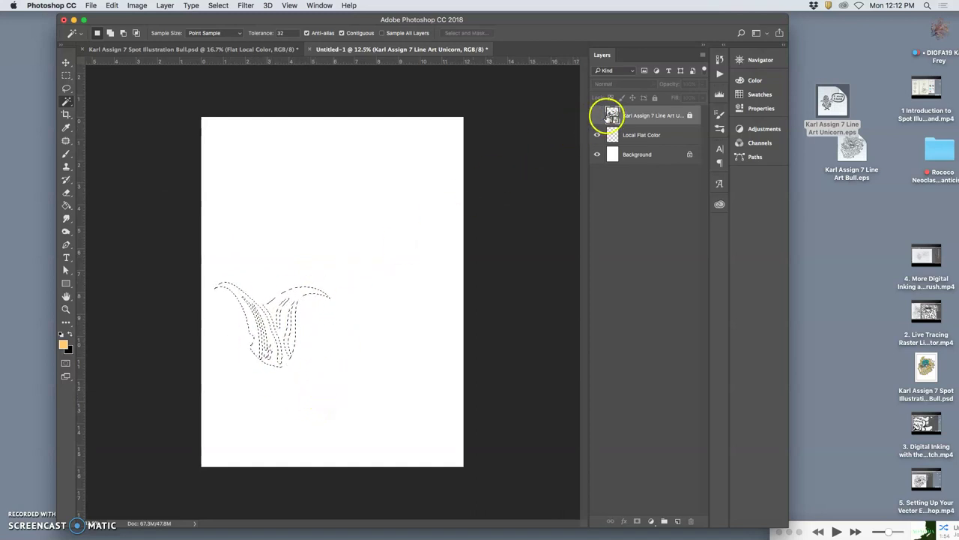
{"action": "left_click", "coordinate": [641, 139]}
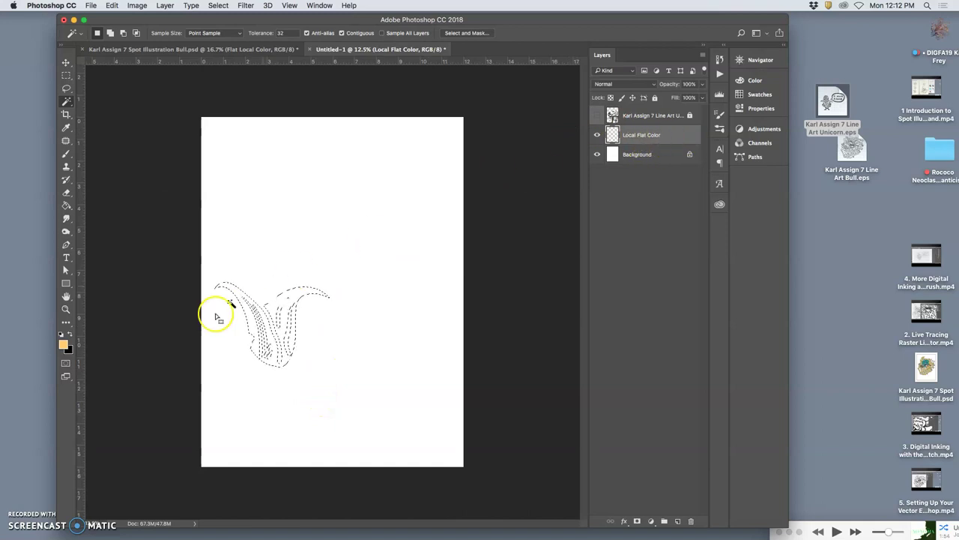
Set the foreground colour to the muted green #669966.
{"action": "left_click", "coordinate": [64, 344]}
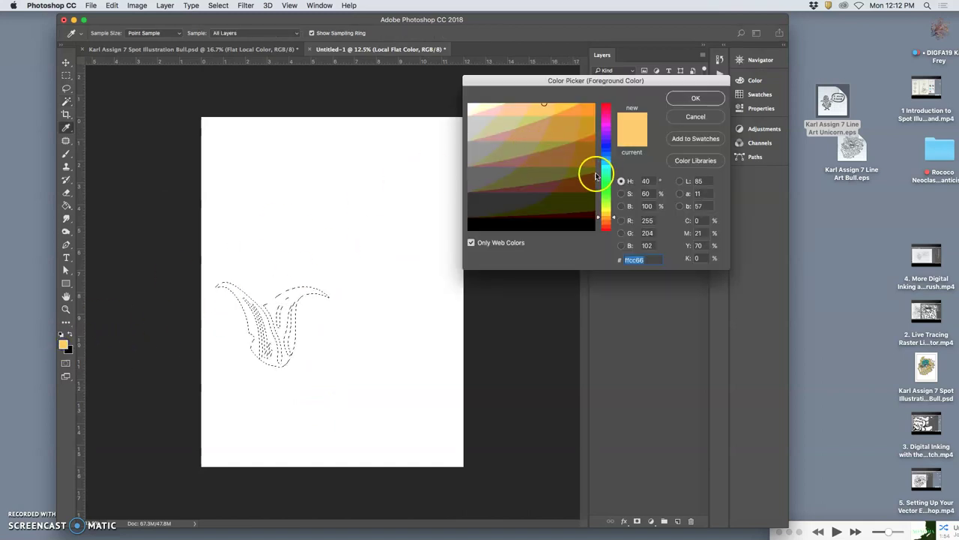
{"action": "left_click", "coordinate": [607, 175]}
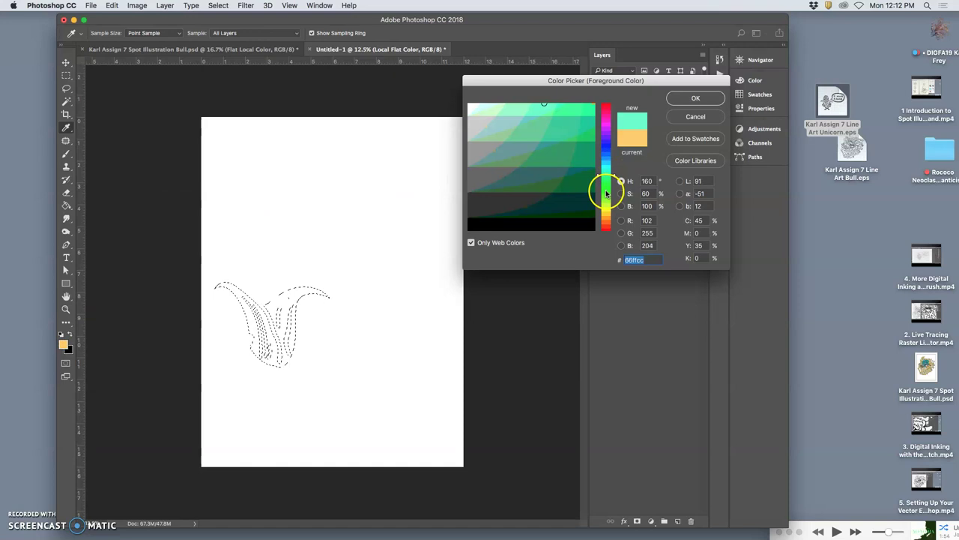
{"action": "left_click", "coordinate": [606, 194]}
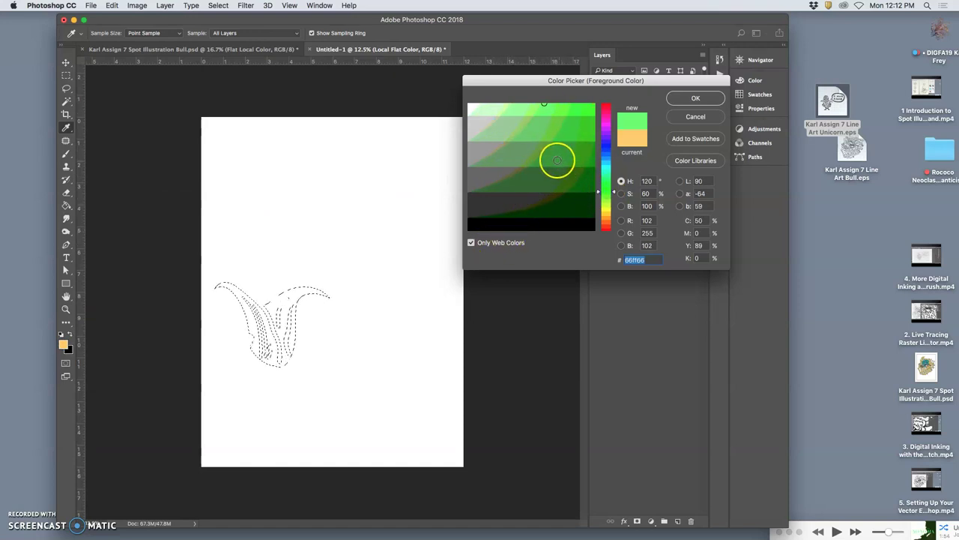
{"action": "left_click", "coordinate": [557, 159]}
{"action": "left_click", "coordinate": [546, 177]}
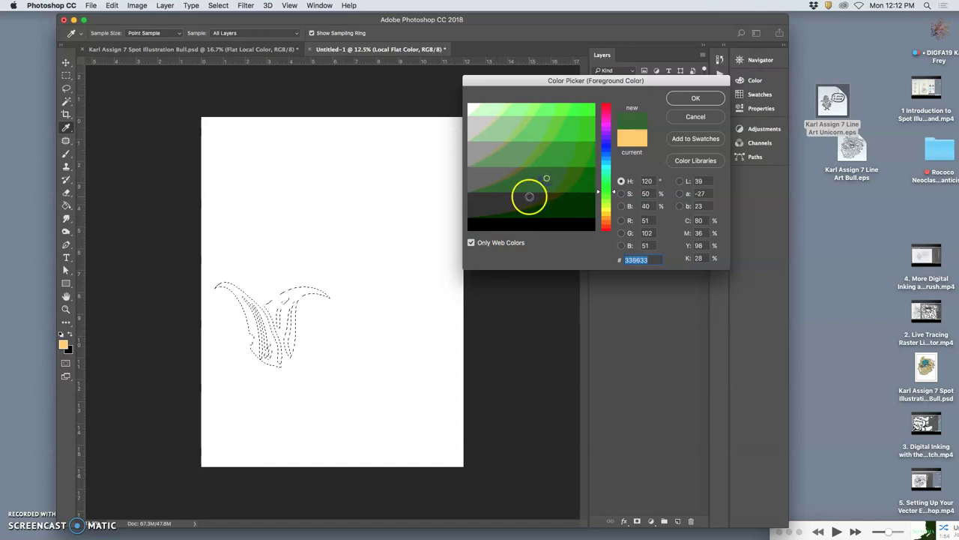
{"action": "left_click", "coordinate": [522, 157]}
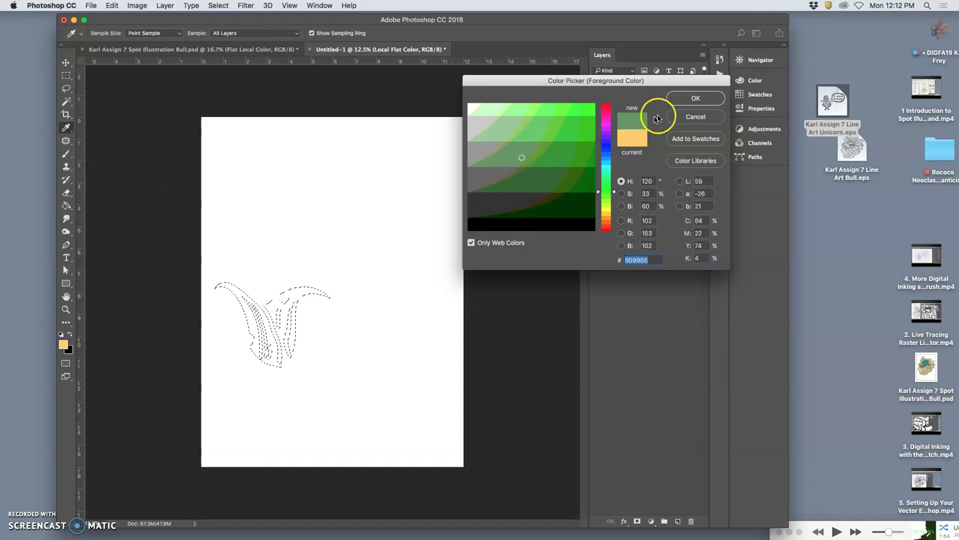
{"action": "left_click", "coordinate": [683, 100]}
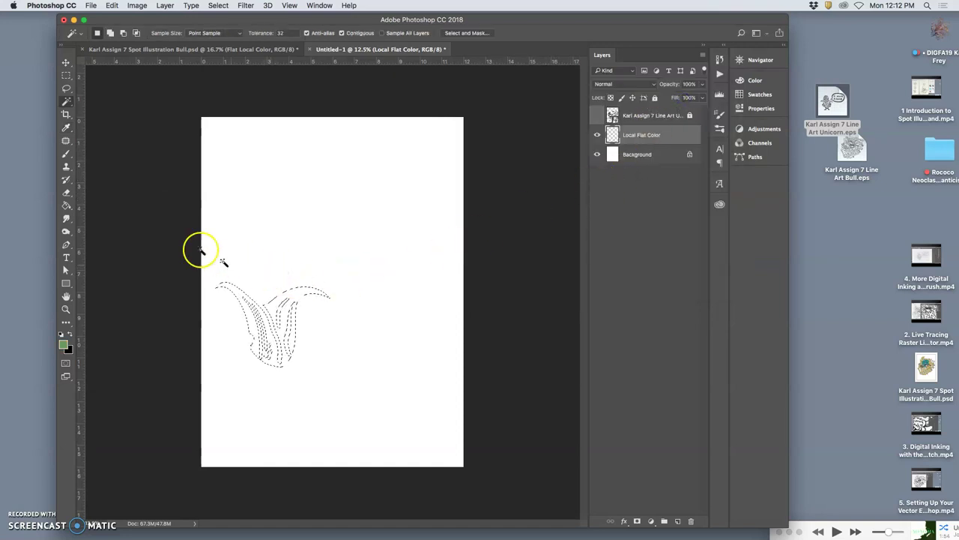
Paint Bucket the green into the leaf selection and check it under the line art.
{"action": "left_click", "coordinate": [66, 205]}
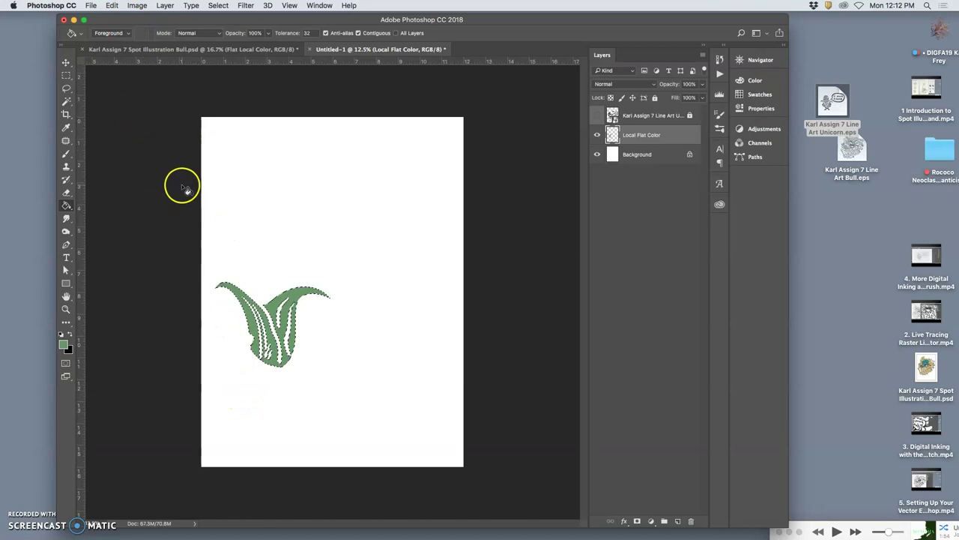
{"action": "left_click", "coordinate": [598, 115]}
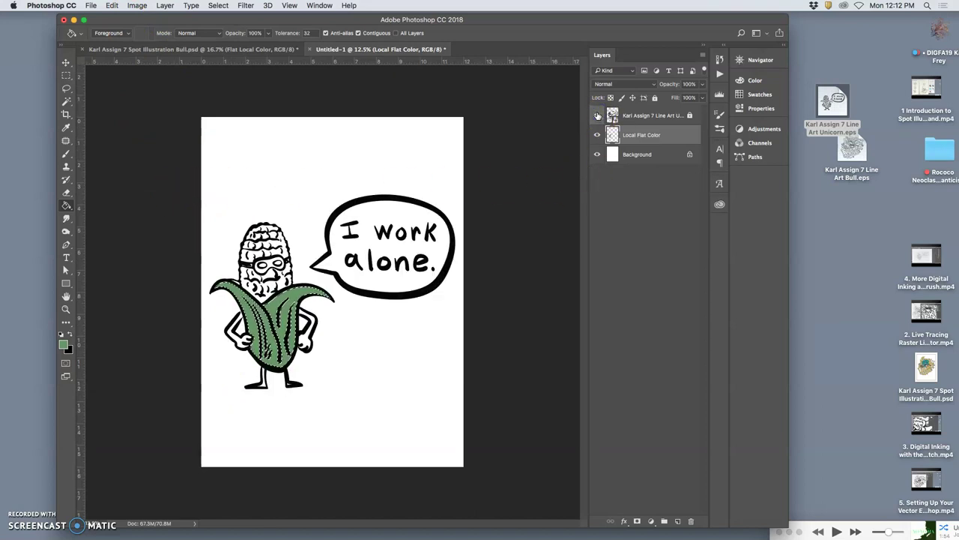
{"action": "left_click", "coordinate": [597, 115]}
{"action": "left_click", "coordinate": [597, 115]}
{"action": "left_click", "coordinate": [598, 114]}
{"action": "left_click", "coordinate": [598, 115]}
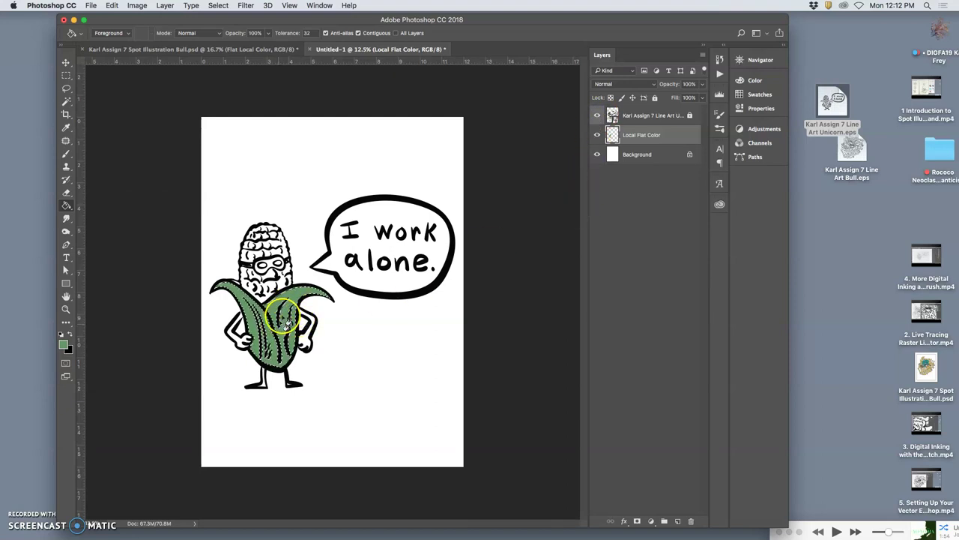
Apply Hue/Saturation to the leaves: Hue -34, Saturation +48, Lightness +1.
{"action": "left_click", "coordinate": [138, 5]}
{"action": "mouse_move", "coordinate": [153, 33]}
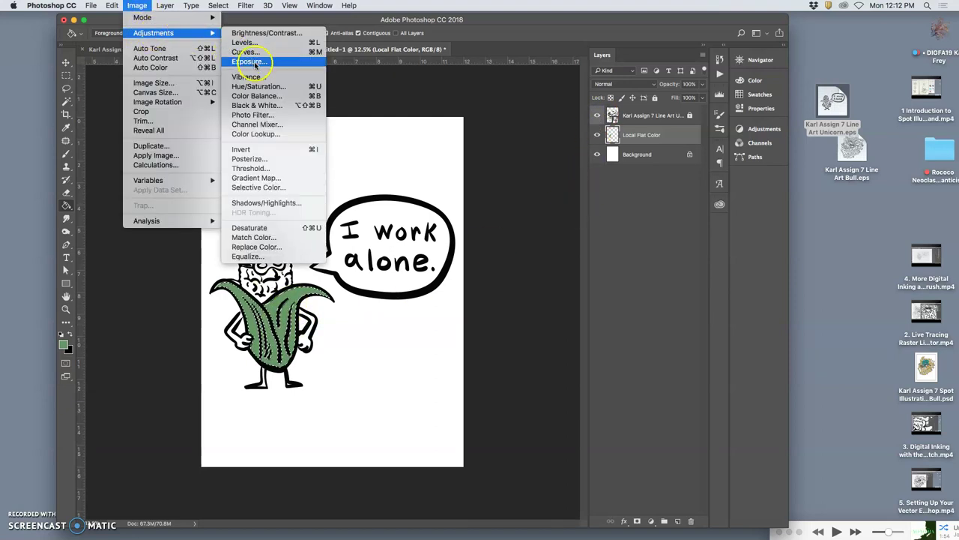
{"action": "left_click", "coordinate": [258, 87]}
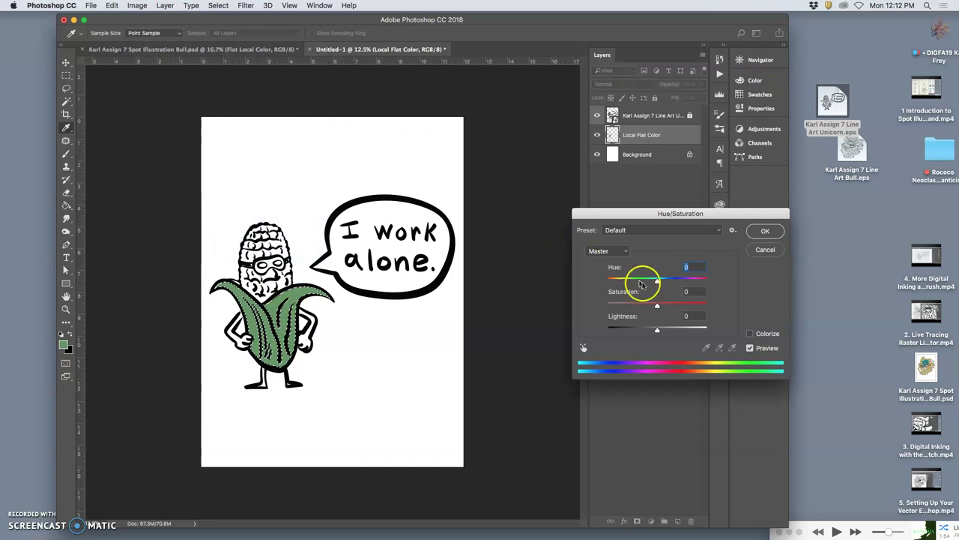
{"action": "left_click_drag", "start_coordinate": [643, 282], "coordinate": [685, 306]}
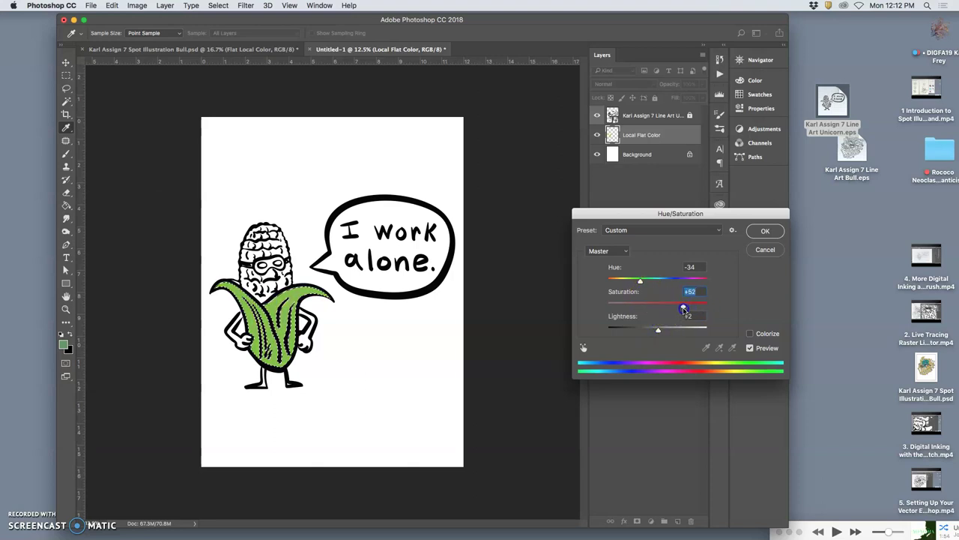
{"action": "left_click_drag", "start_coordinate": [657, 330], "coordinate": [658, 329]}
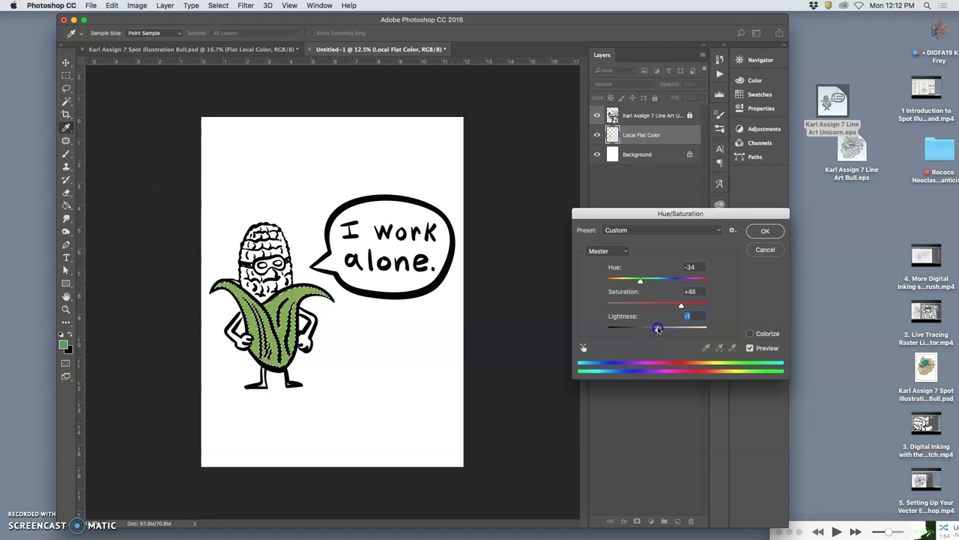
{"action": "left_click", "coordinate": [765, 230]}
Clear the leaf selection and briefly toggle the line art off and on to compare.
{"action": "key", "text": "g"}
{"action": "left_click", "coordinate": [67, 88]}
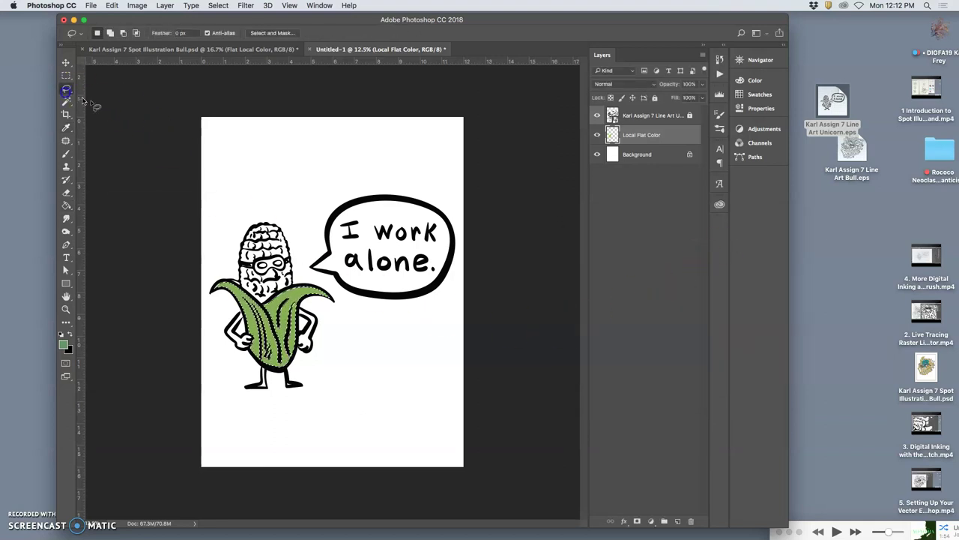
{"action": "left_click", "coordinate": [127, 121]}
{"action": "left_click", "coordinate": [555, 187]}
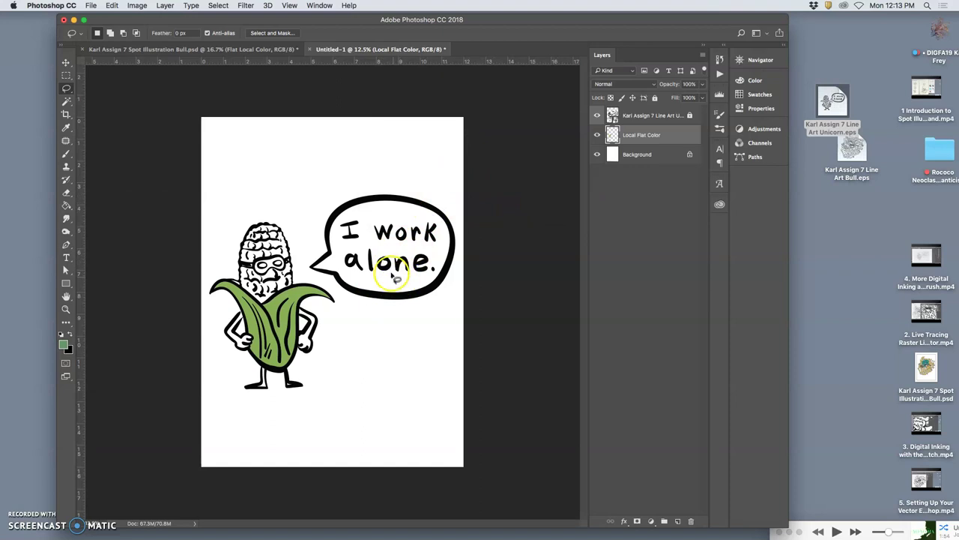
{"action": "left_click", "coordinate": [597, 116]}
{"action": "left_click", "coordinate": [597, 115]}
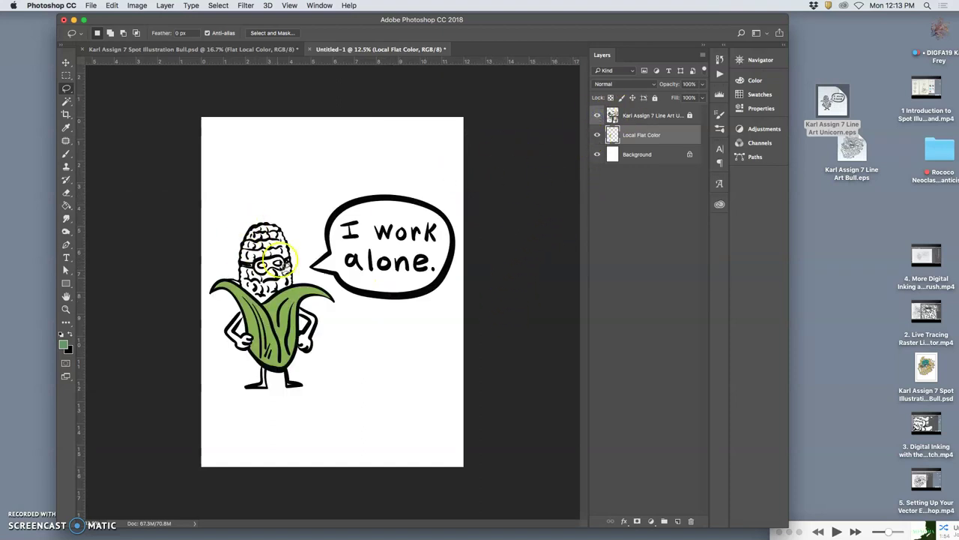
Magic Wand the corn cob's kernel areas on the line-art layer, then hide the line art.
{"action": "left_click", "coordinate": [645, 118]}
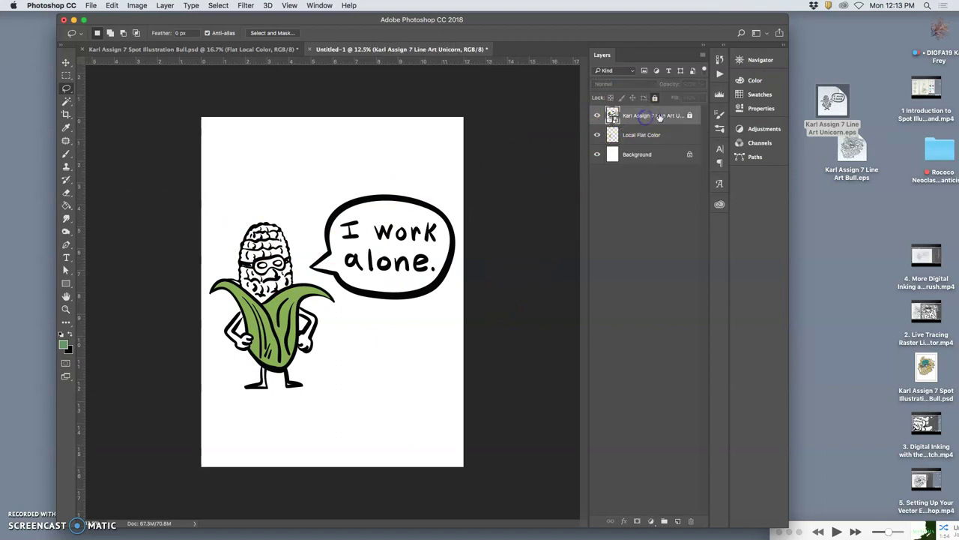
{"action": "left_click", "coordinate": [66, 100]}
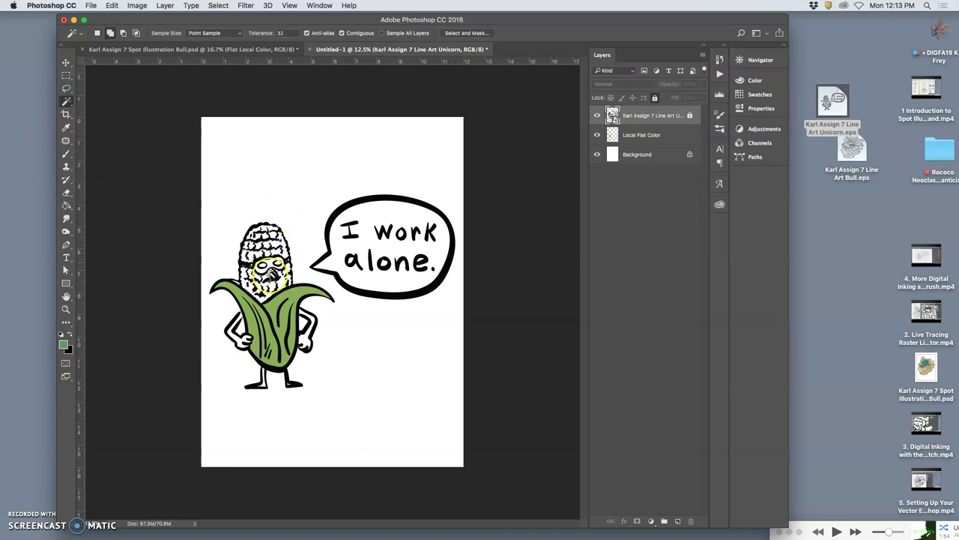
{"action": "left_click", "coordinate": [274, 234]}
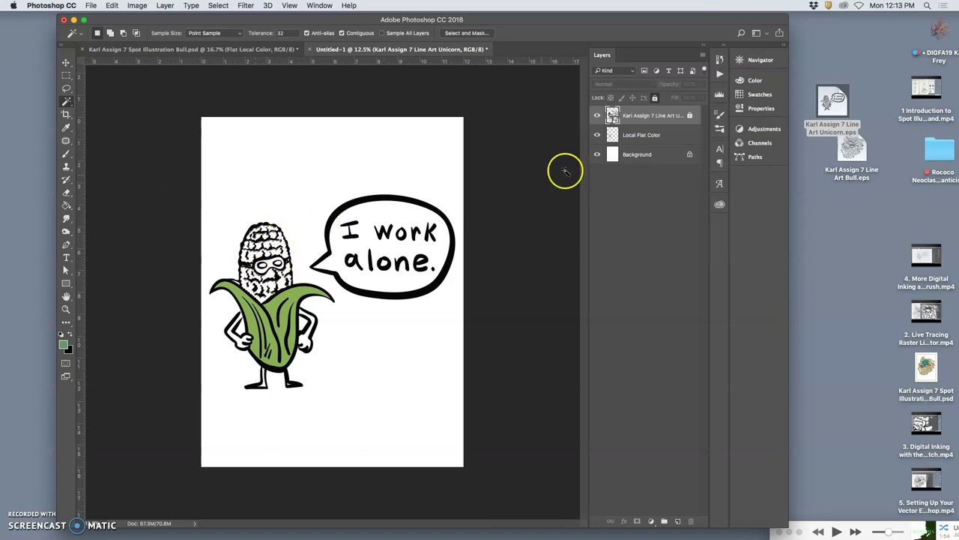
{"action": "left_click", "coordinate": [597, 116]}
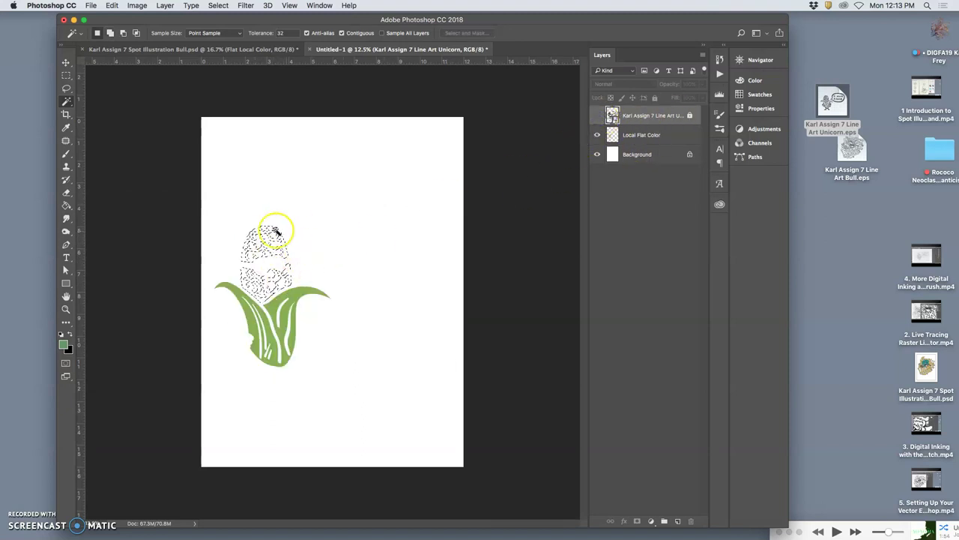
Fill the kernel selection on Local Flat Color with light yellow, then zoom in on the corn.
{"action": "left_click", "coordinate": [638, 135]}
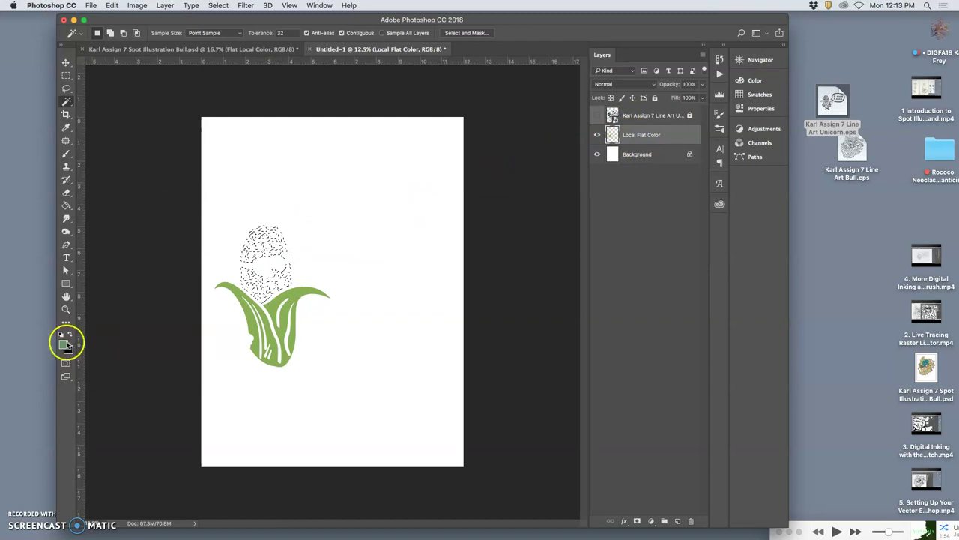
{"action": "left_click", "coordinate": [64, 343]}
{"action": "left_click", "coordinate": [604, 204]}
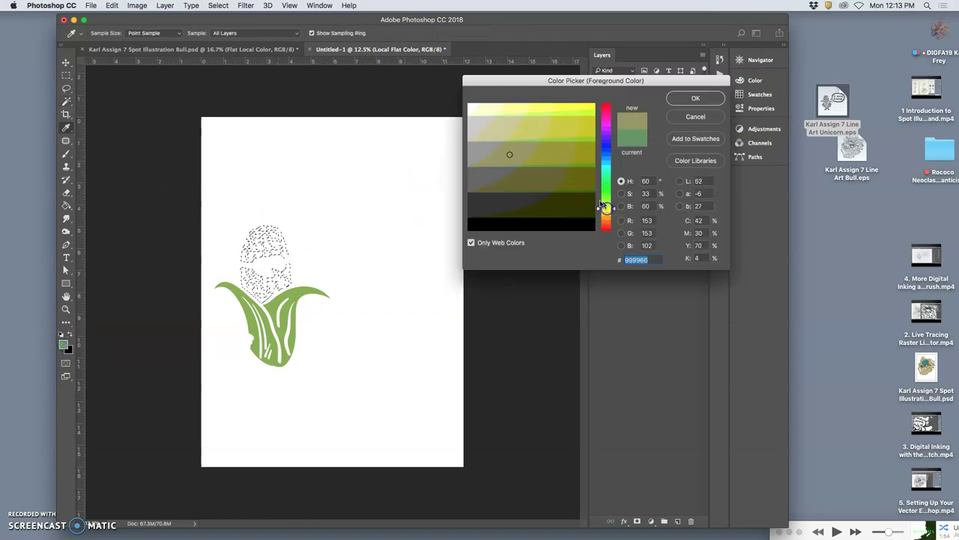
{"action": "left_click_drag", "start_coordinate": [534, 122], "coordinate": [518, 103]}
{"action": "left_click", "coordinate": [674, 99]}
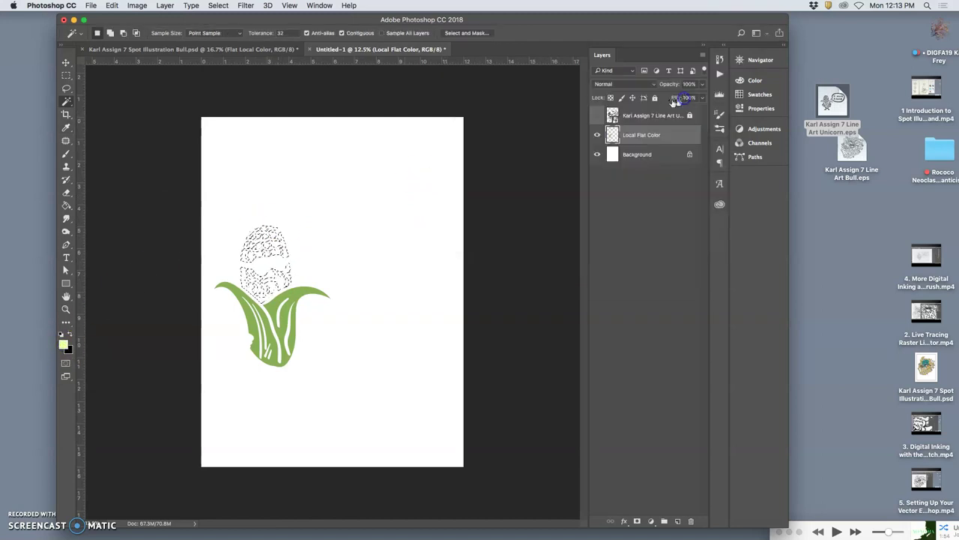
{"action": "left_click", "coordinate": [66, 204]}
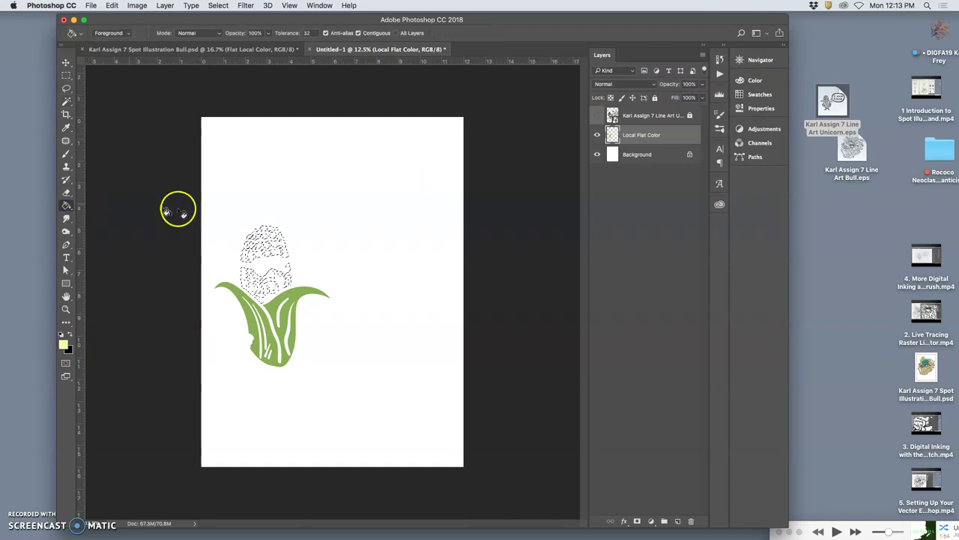
{"action": "left_click", "coordinate": [248, 277]}
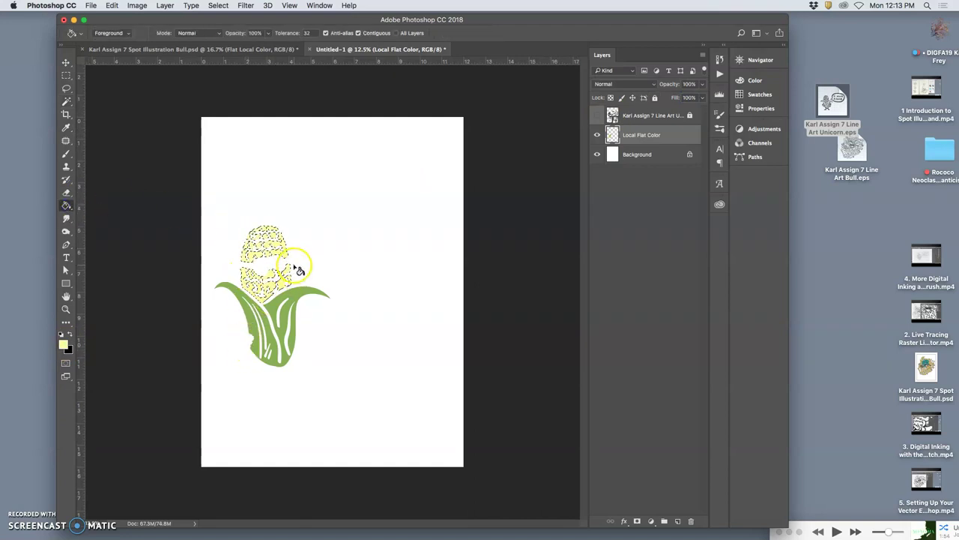
{"action": "key", "text": "super+plus"}
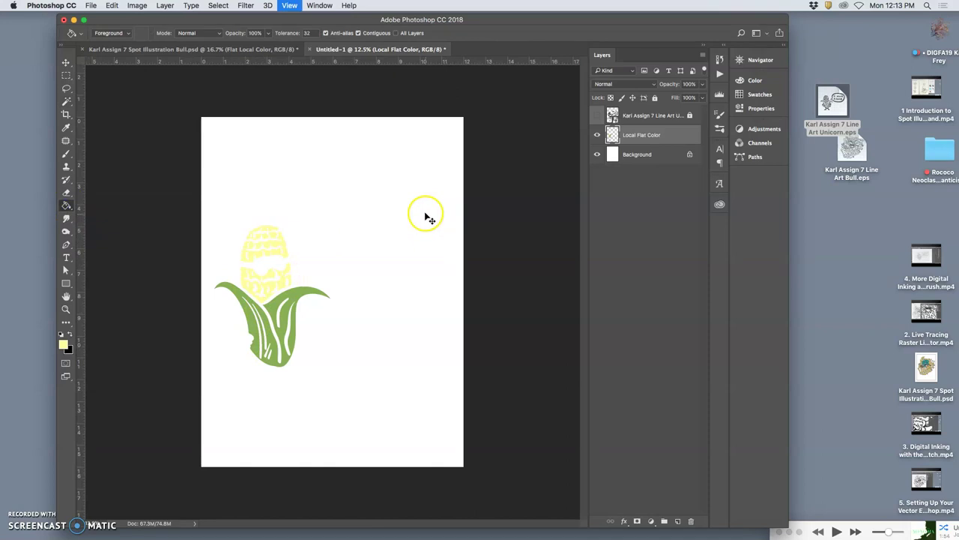
{"action": "key", "text": "super+plus"}
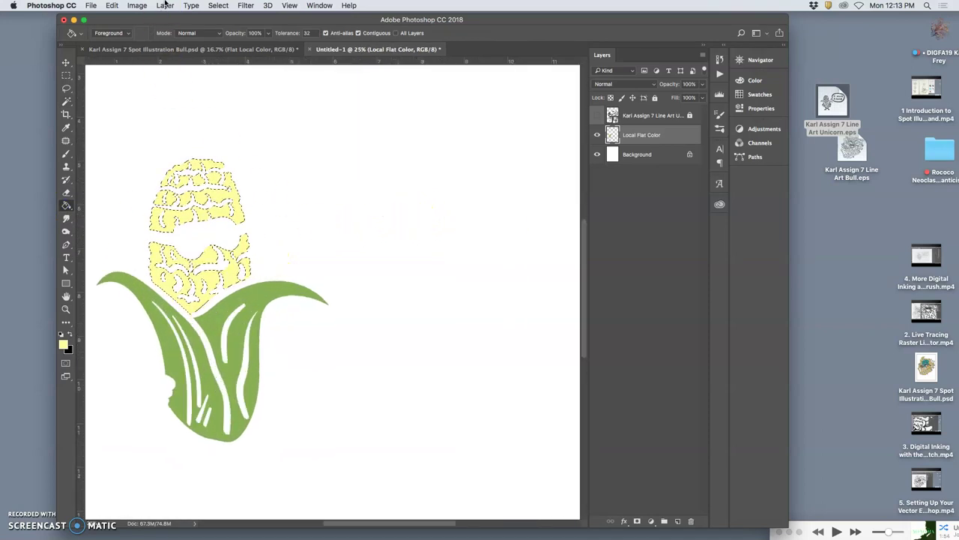
Deepen the kernels to golden yellow with Hue/Saturation (Saturation +44, Lightness −21), checking flat colours.
{"action": "left_click", "coordinate": [139, 6]}
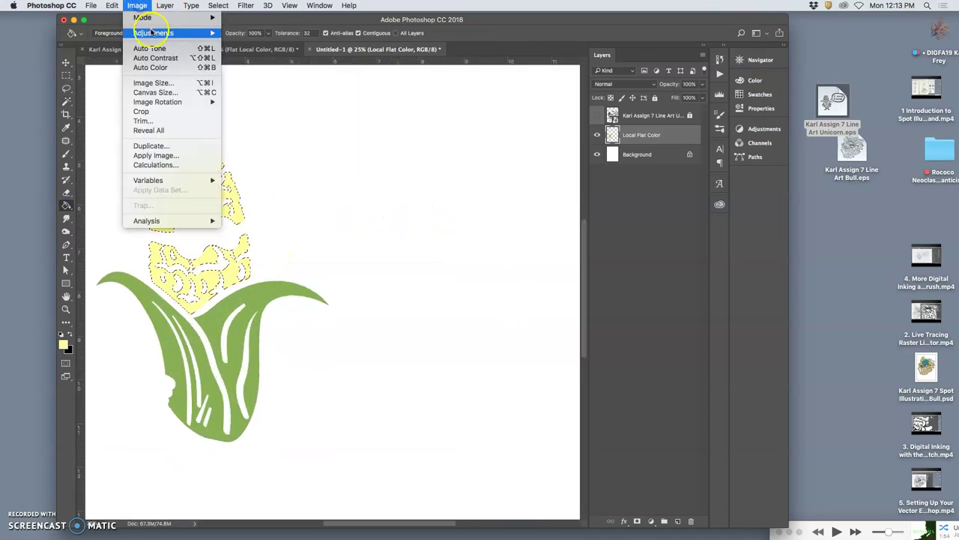
{"action": "left_click", "coordinate": [597, 118]}
{"action": "left_click", "coordinate": [597, 116]}
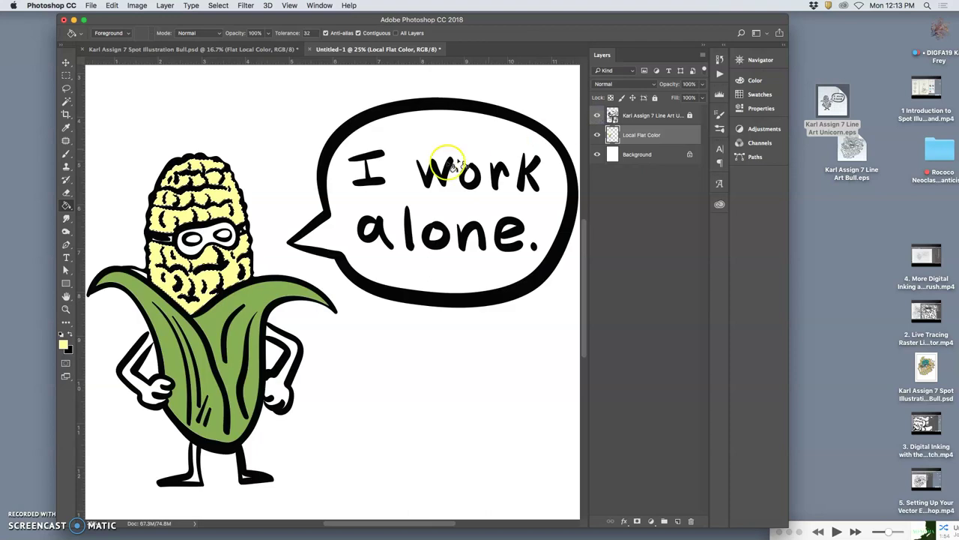
{"action": "left_click", "coordinate": [137, 6]}
{"action": "mouse_move", "coordinate": [153, 33]}
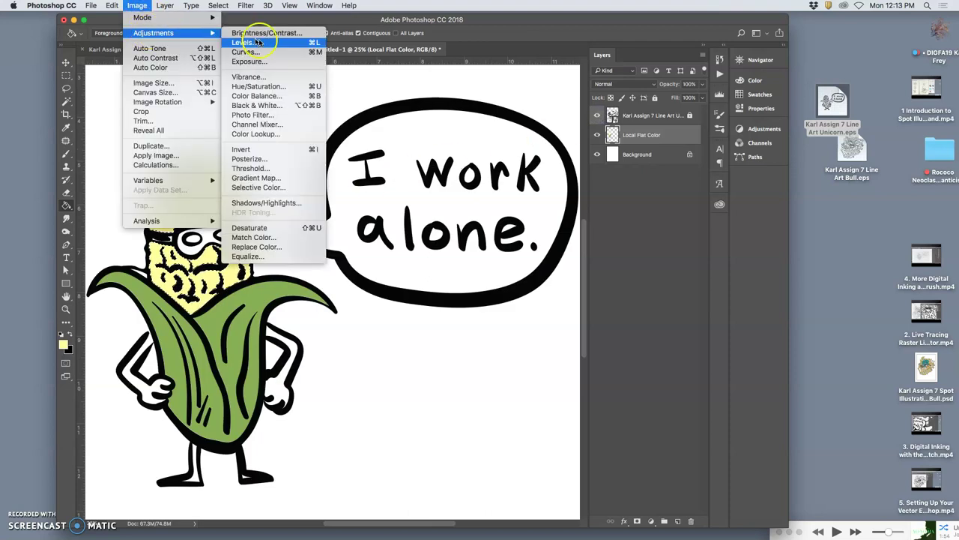
{"action": "left_click", "coordinate": [274, 86]}
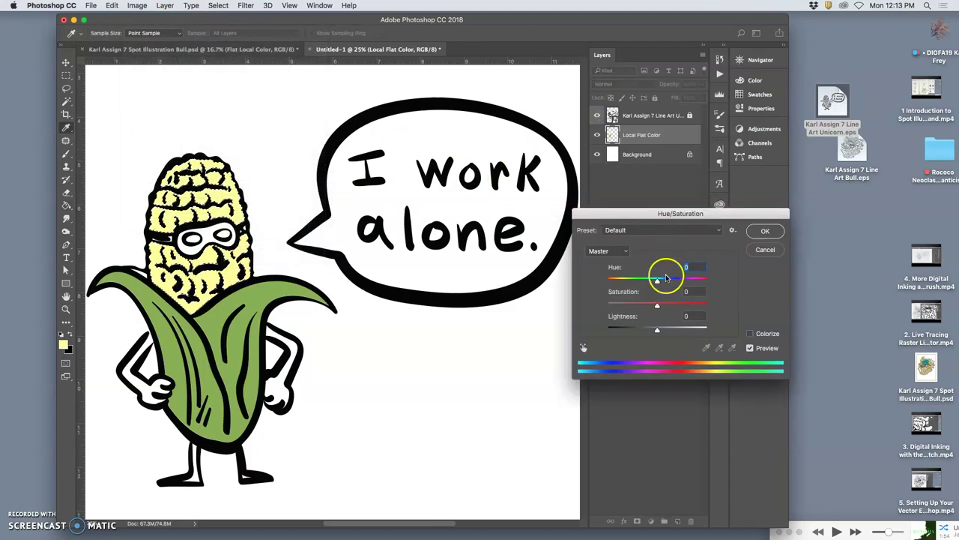
{"action": "left_click_drag", "start_coordinate": [657, 332], "coordinate": [664, 282]}
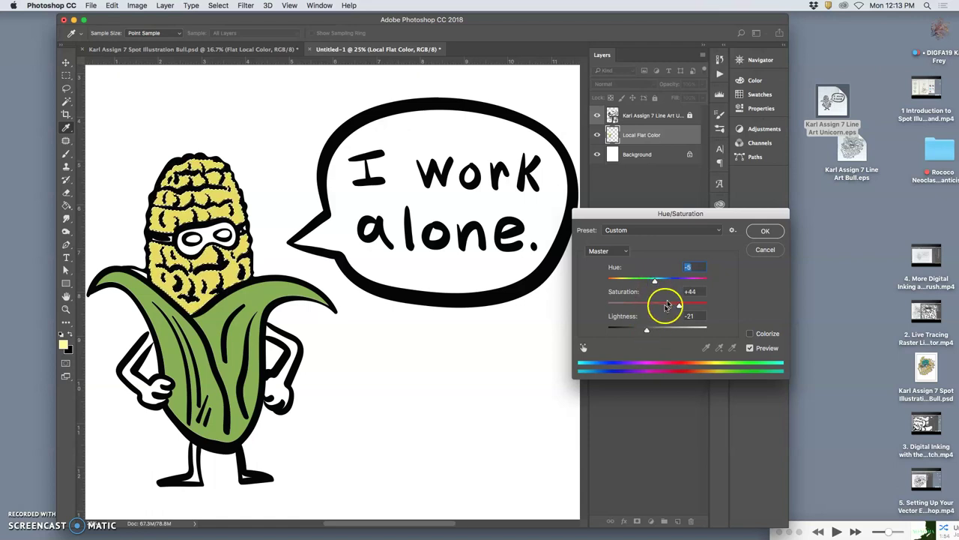
{"action": "left_click", "coordinate": [765, 234]}
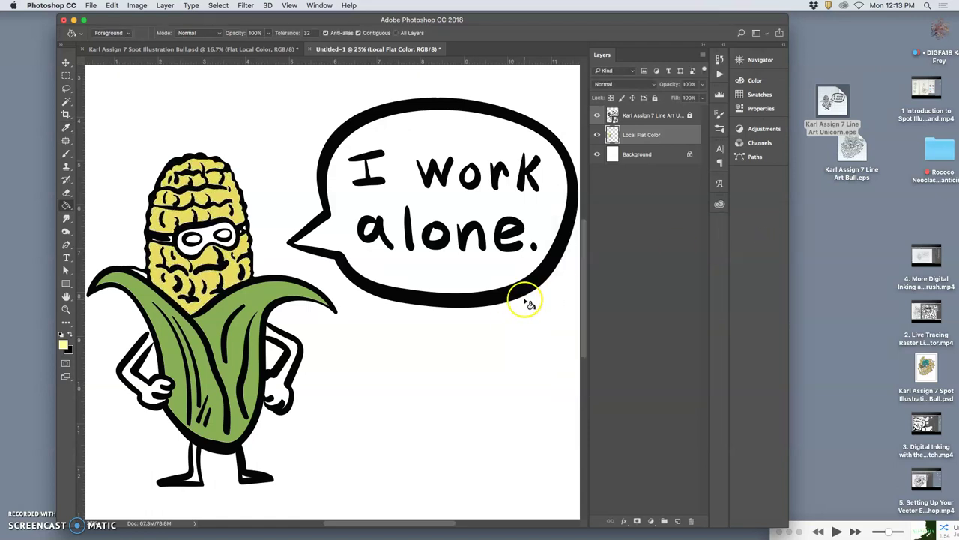
{"action": "left_click", "coordinate": [598, 115]}
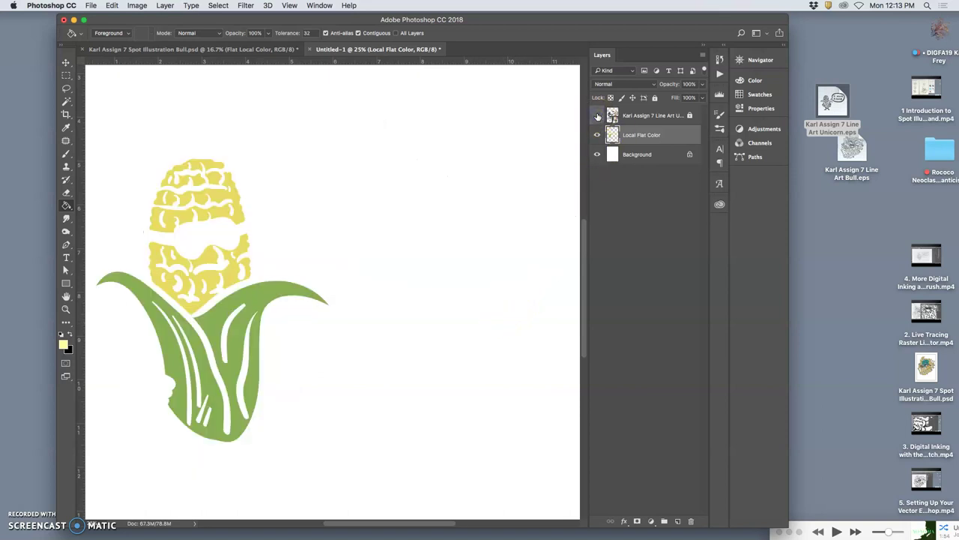
{"action": "left_click", "coordinate": [598, 116]}
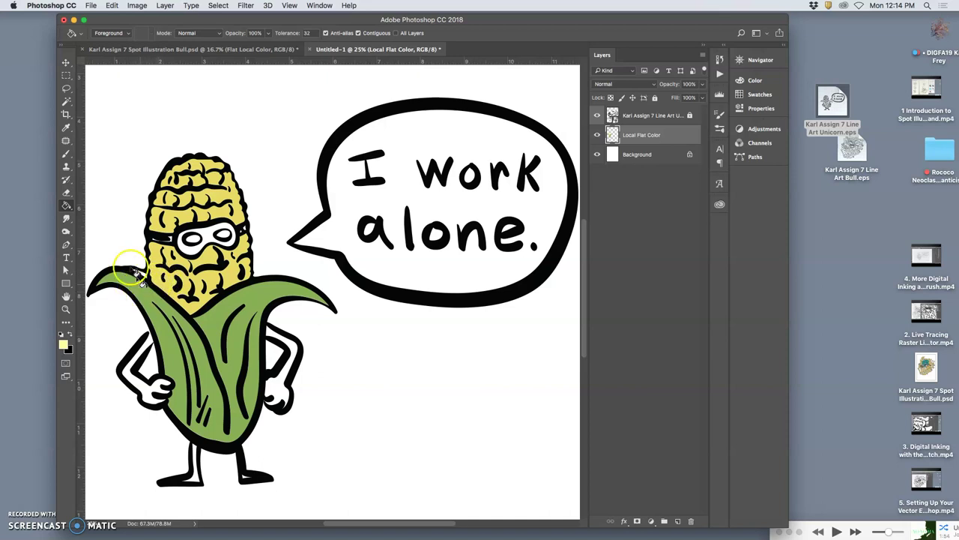
Hide the line art and Magic Wand the small gaps near the husk's upper-left tip.
{"action": "left_click", "coordinate": [634, 117]}
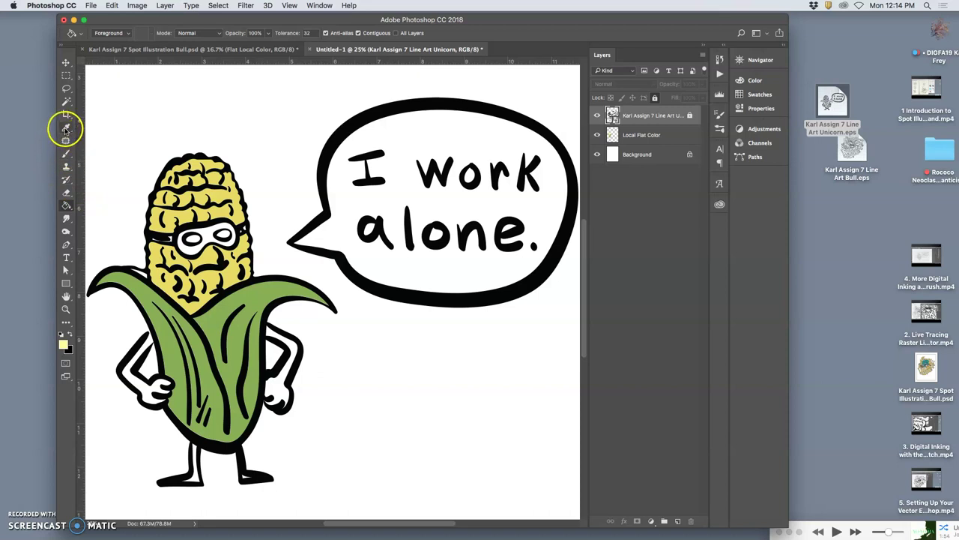
{"action": "left_click", "coordinate": [66, 101]}
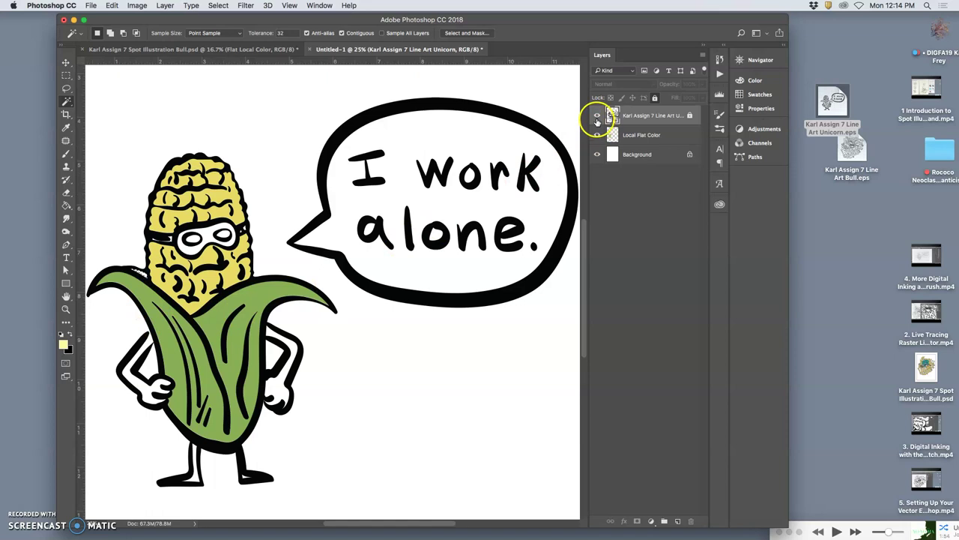
{"action": "left_click", "coordinate": [633, 136]}
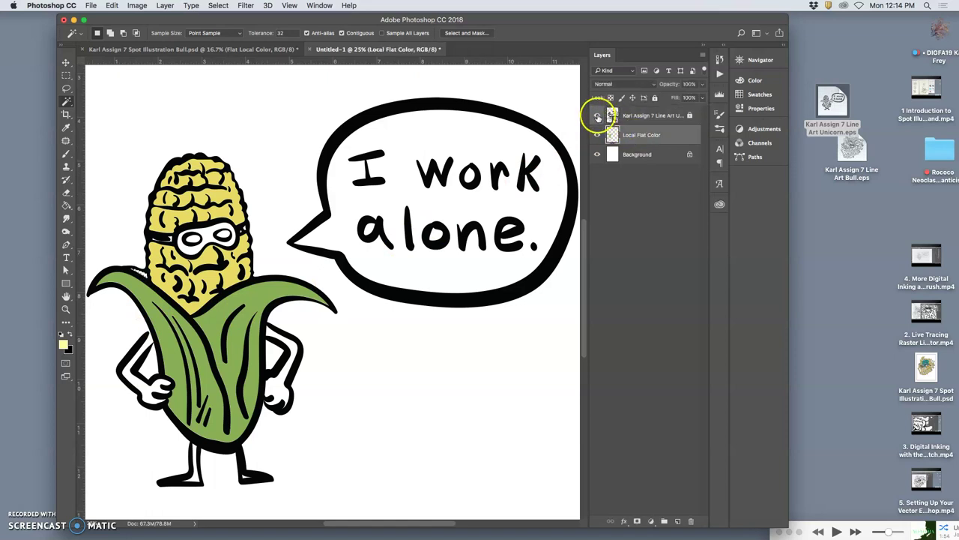
{"action": "left_click", "coordinate": [596, 117]}
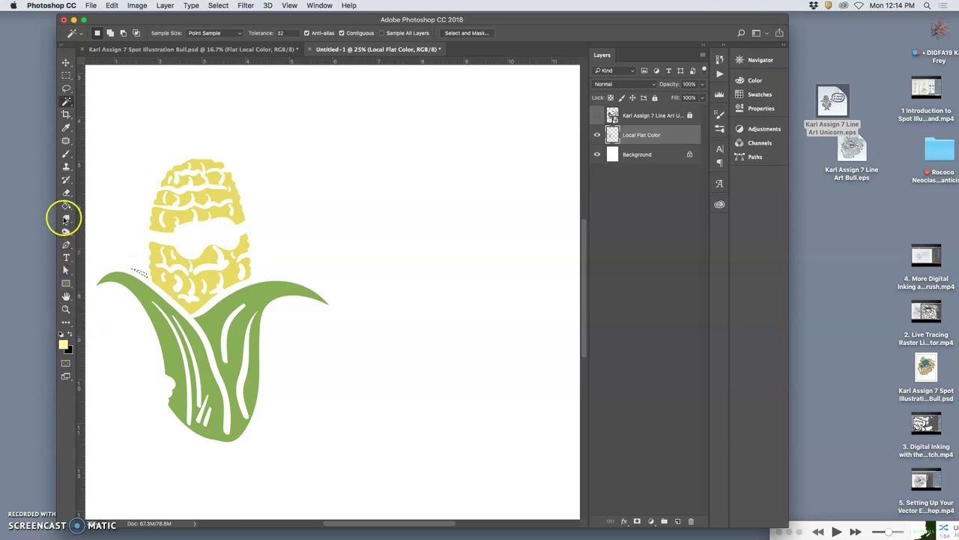
{"action": "left_click", "coordinate": [181, 170]}
{"action": "left_click", "coordinate": [215, 178], "text": "shift"}
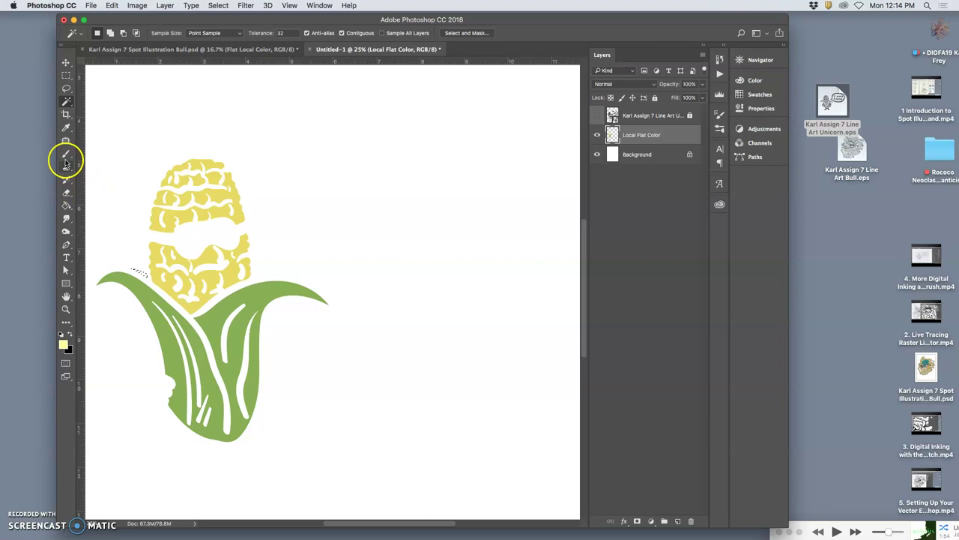
Fill the gaps with darker green #587e4a and show the line art and speech bubble again.
{"action": "left_click", "coordinate": [66, 205]}
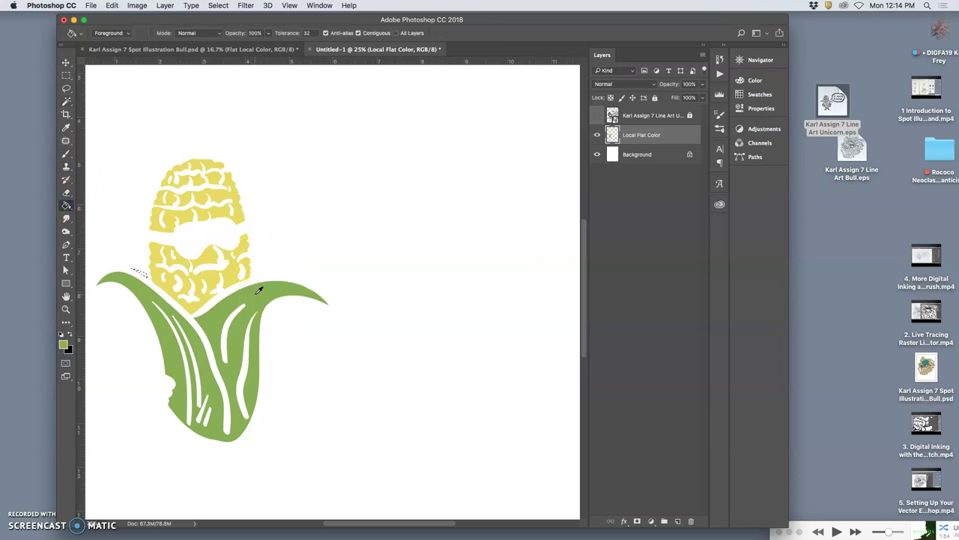
{"action": "left_click", "coordinate": [64, 344]}
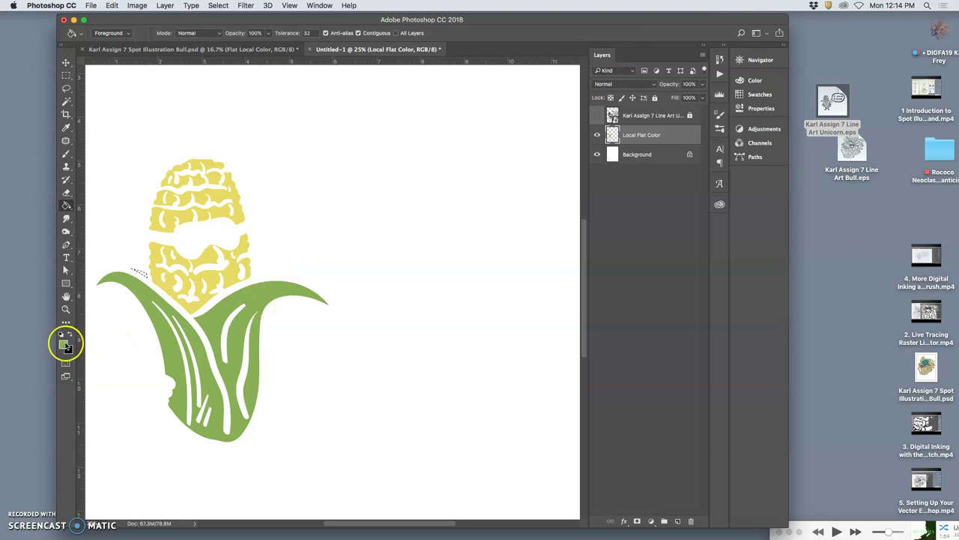
{"action": "left_click", "coordinate": [137, 6]}
{"action": "mouse_move", "coordinate": [170, 35]}
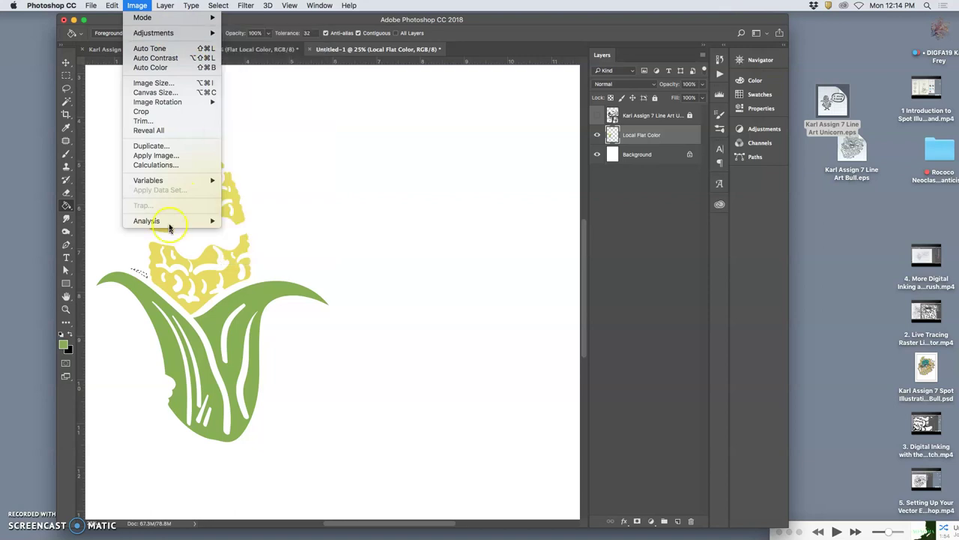
{"action": "left_click", "coordinate": [138, 8]}
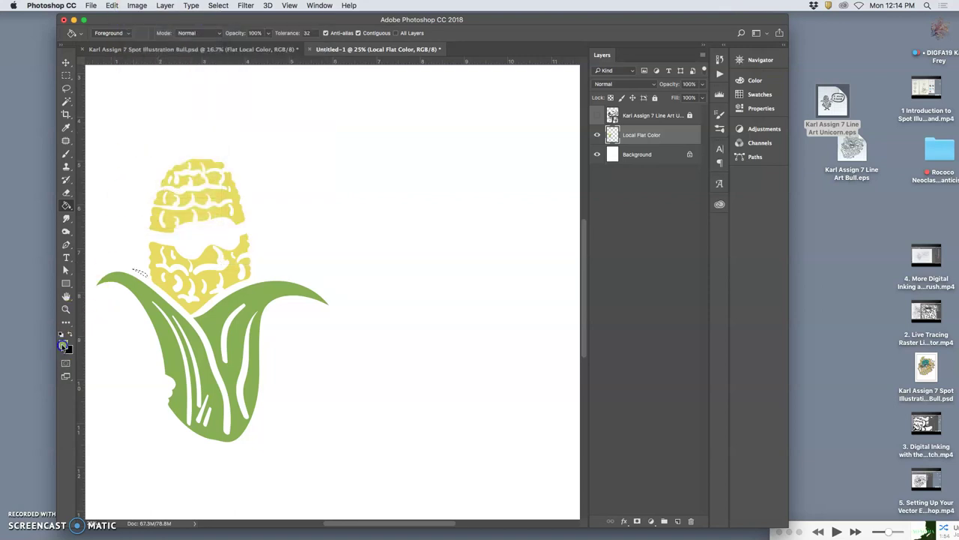
{"action": "left_click", "coordinate": [63, 343]}
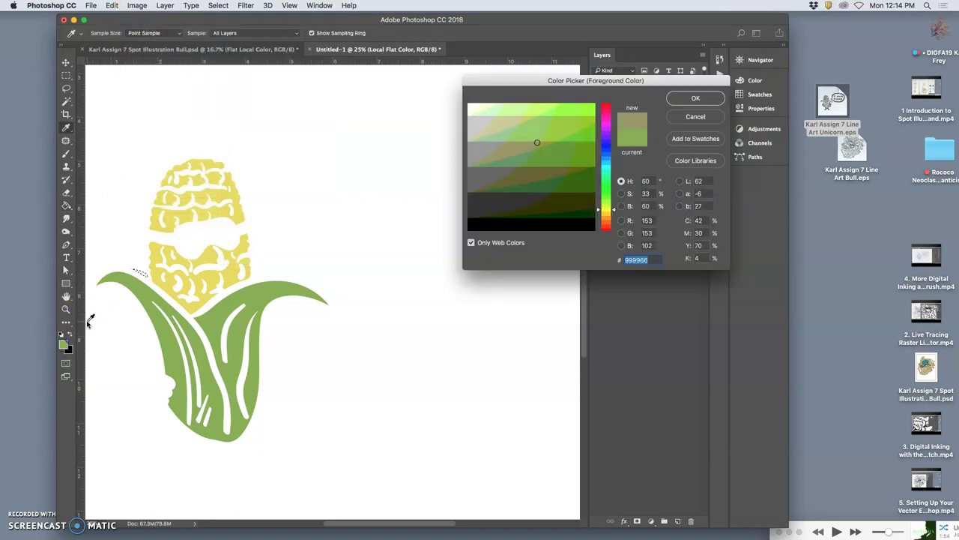
{"action": "left_click", "coordinate": [471, 242]}
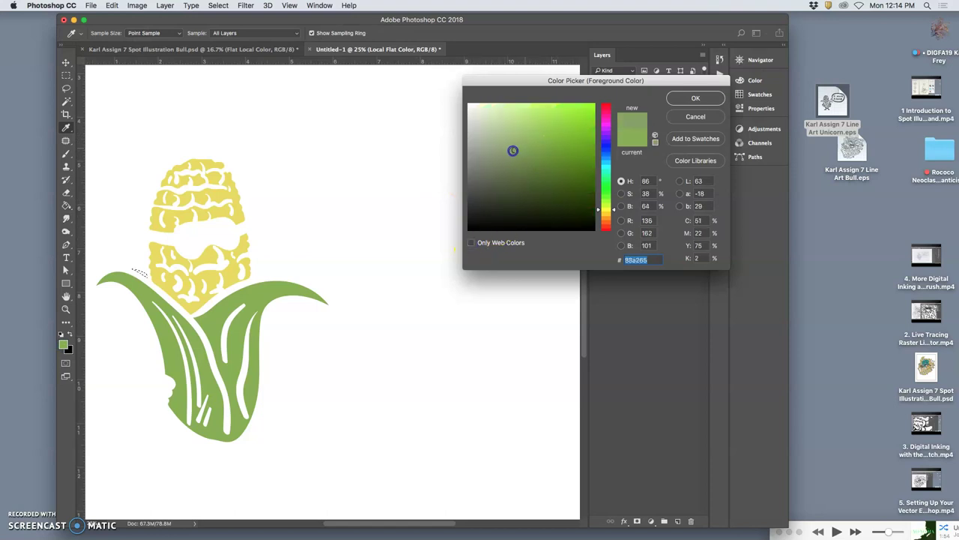
{"action": "mouse_move", "coordinate": [488, 153]}
{"action": "left_mouse_down"}
{"action": "mouse_move", "coordinate": [512, 174]}
{"action": "mouse_move", "coordinate": [520, 167]}
{"action": "left_mouse_up"}
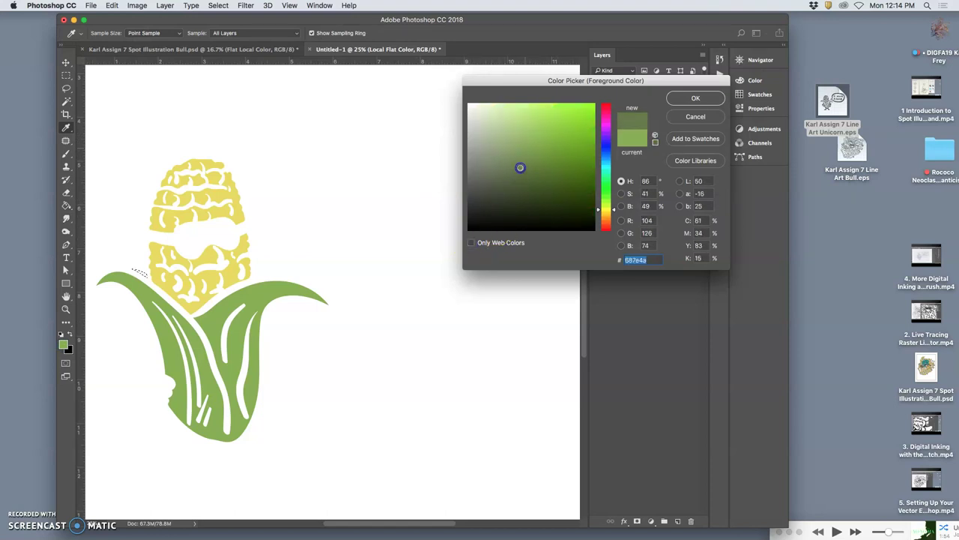
{"action": "left_click", "coordinate": [694, 98]}
{"action": "key", "text": "g"}
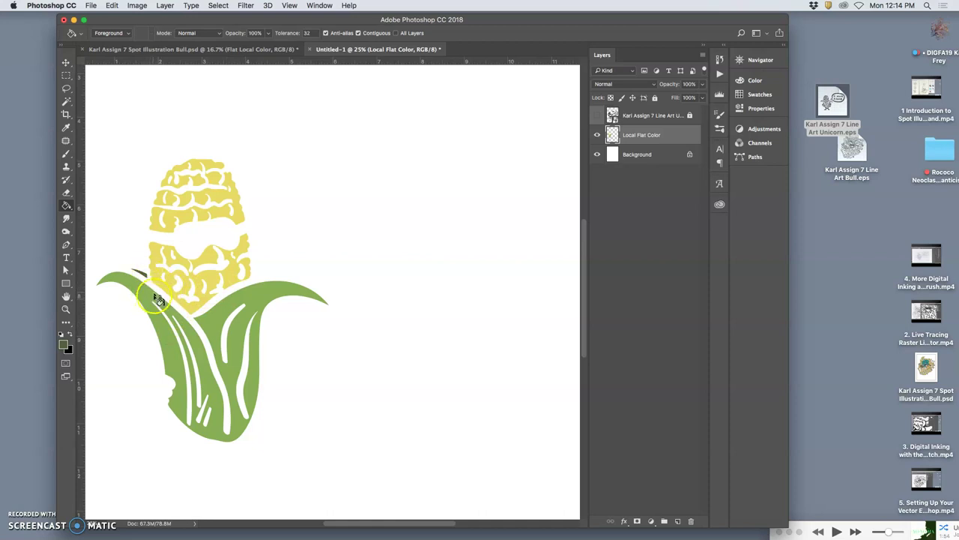
{"action": "left_click", "coordinate": [597, 115]}
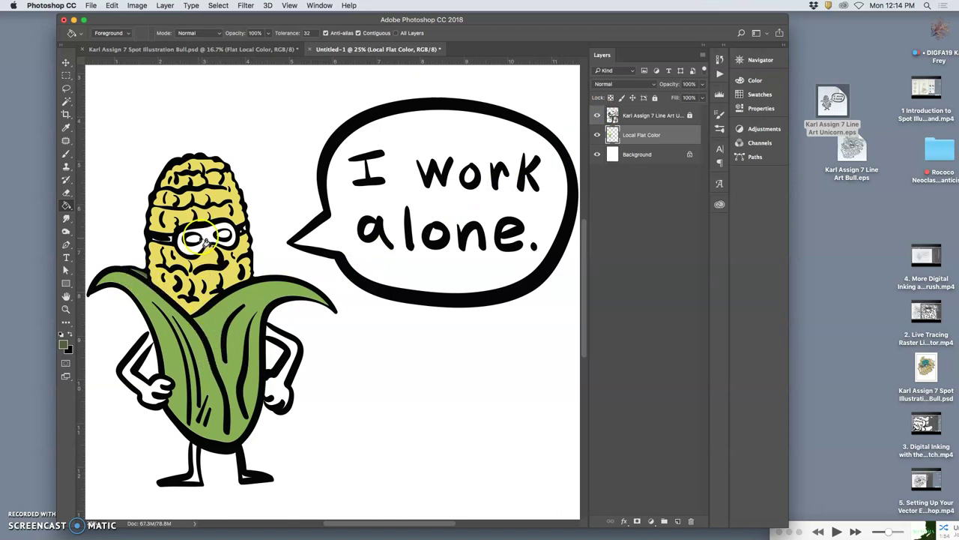
{"action": "left_click_drag", "start_coordinate": [633, 116], "coordinate": [66, 305]}
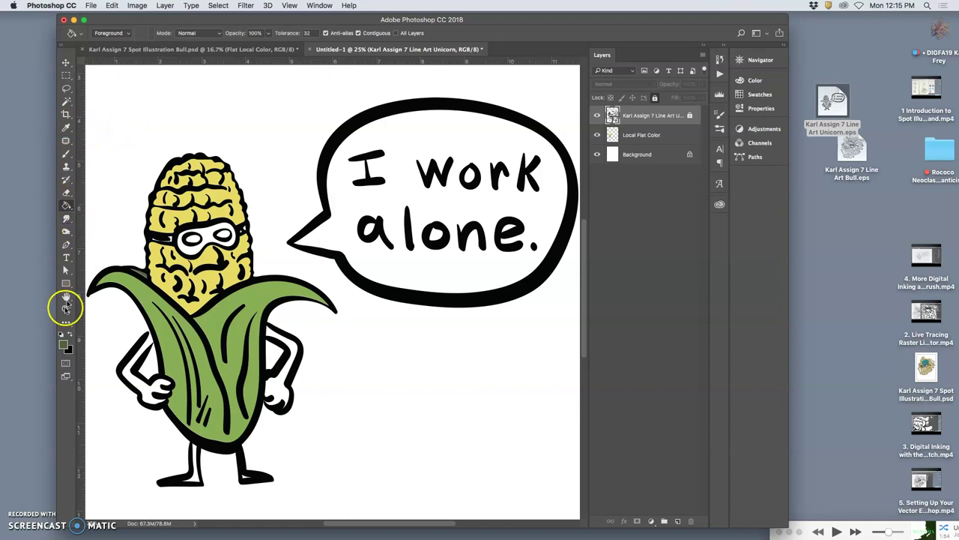
Set the foreground colour to the web-safe dark blue #333399.
{"action": "left_click", "coordinate": [64, 340]}
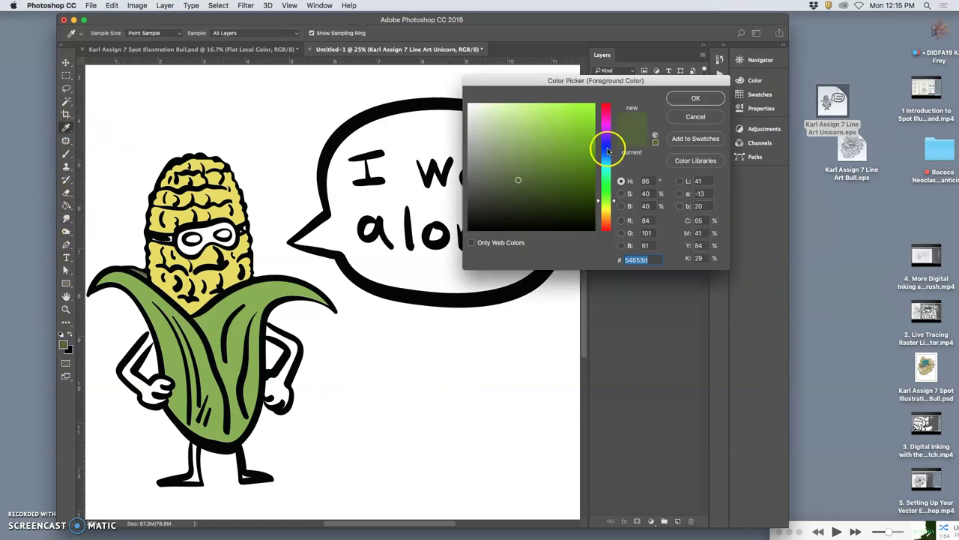
{"action": "left_click", "coordinate": [608, 150]}
{"action": "left_click", "coordinate": [574, 125]}
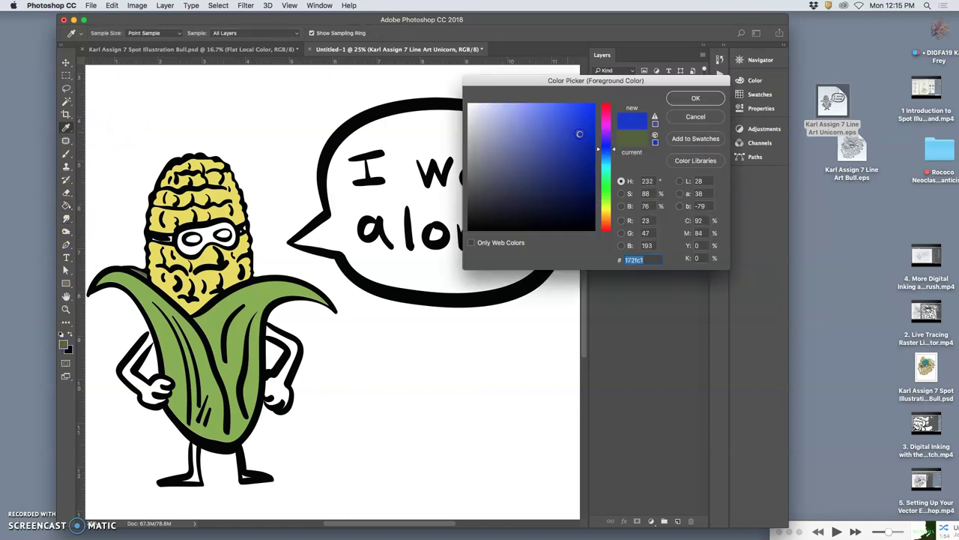
{"action": "left_click", "coordinate": [471, 242]}
{"action": "left_click_drag", "start_coordinate": [547, 170], "coordinate": [566, 111]}
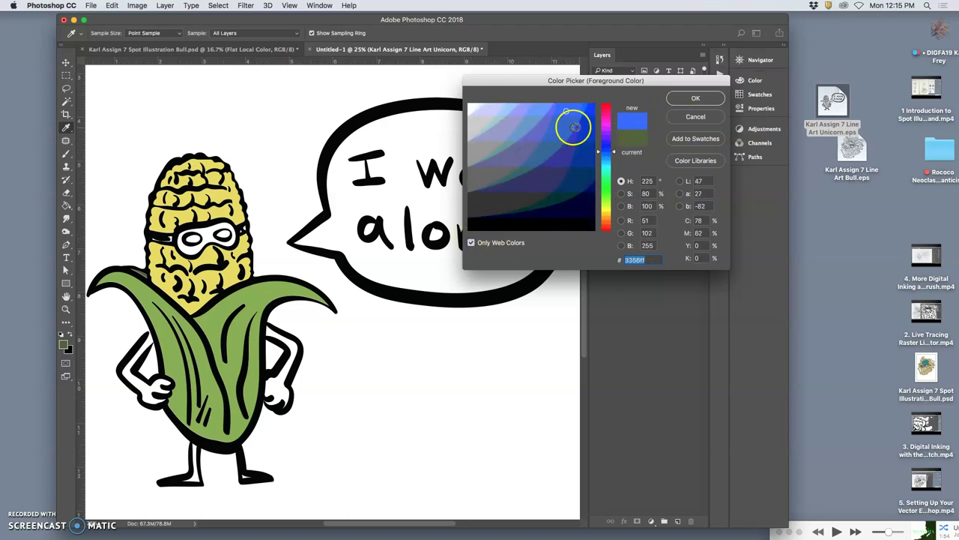
{"action": "left_click", "coordinate": [565, 158]}
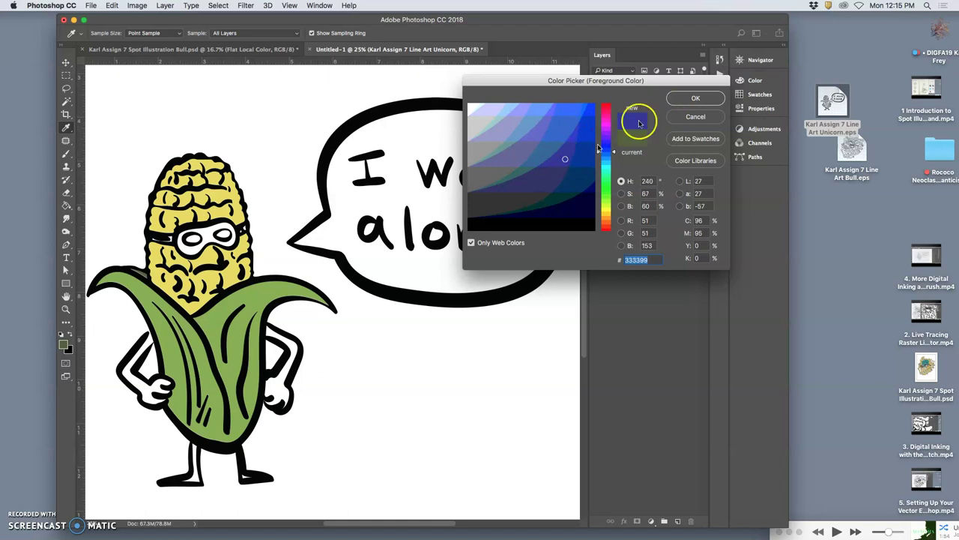
{"action": "left_click", "coordinate": [682, 99]}
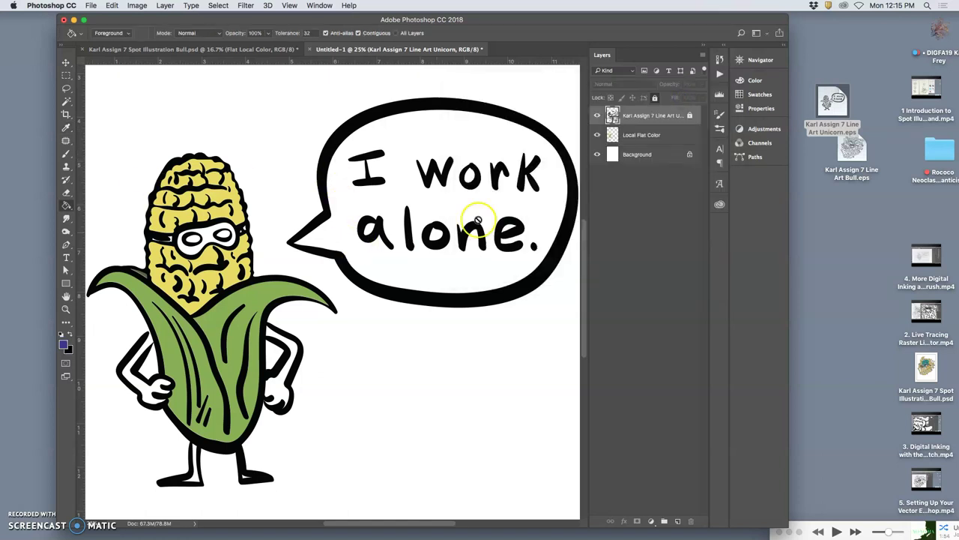
Magic Wand the eye mask on the line art and Paint Bucket it dark blue on Local Flat Color.
{"action": "left_click", "coordinate": [640, 135]}
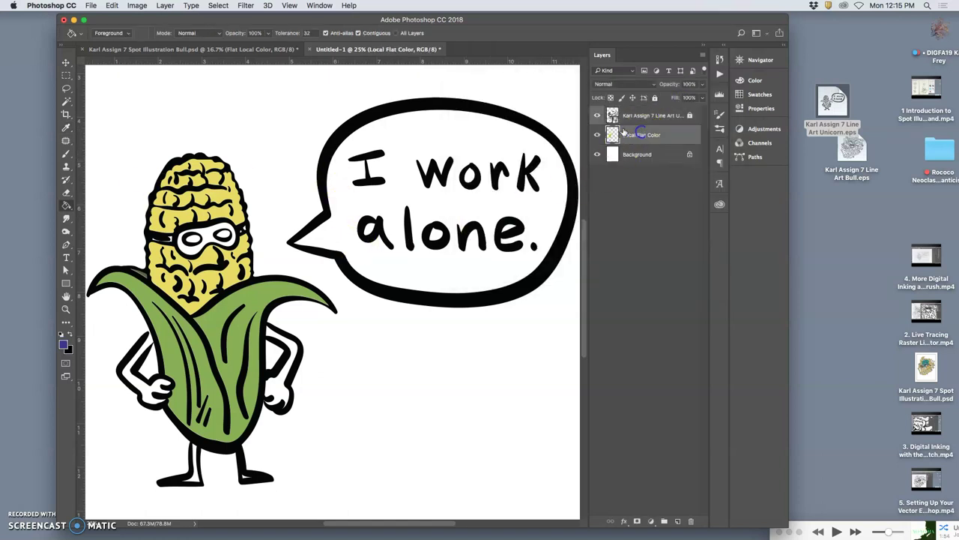
{"action": "left_click", "coordinate": [66, 100]}
{"action": "left_click", "coordinate": [622, 114]}
{"action": "left_click", "coordinate": [208, 240]}
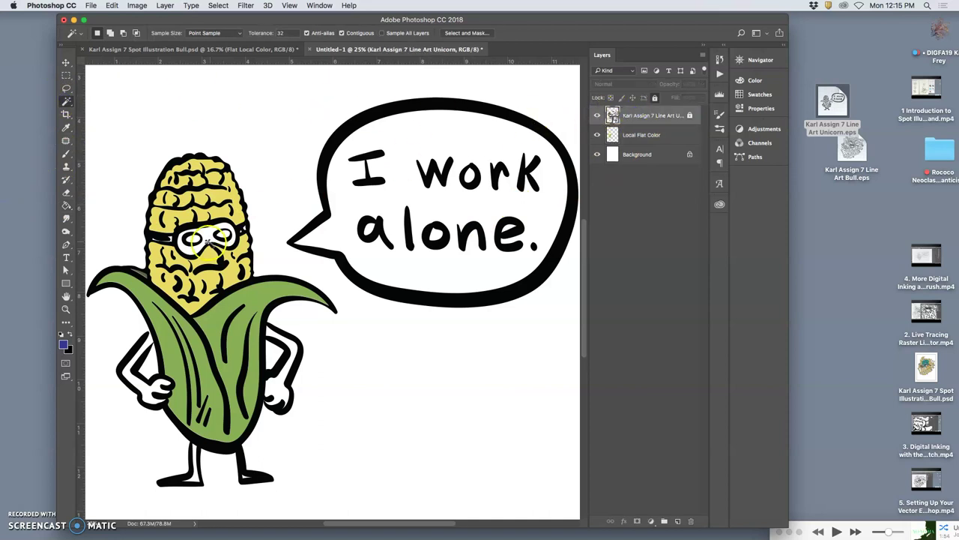
{"action": "left_click", "coordinate": [642, 136]}
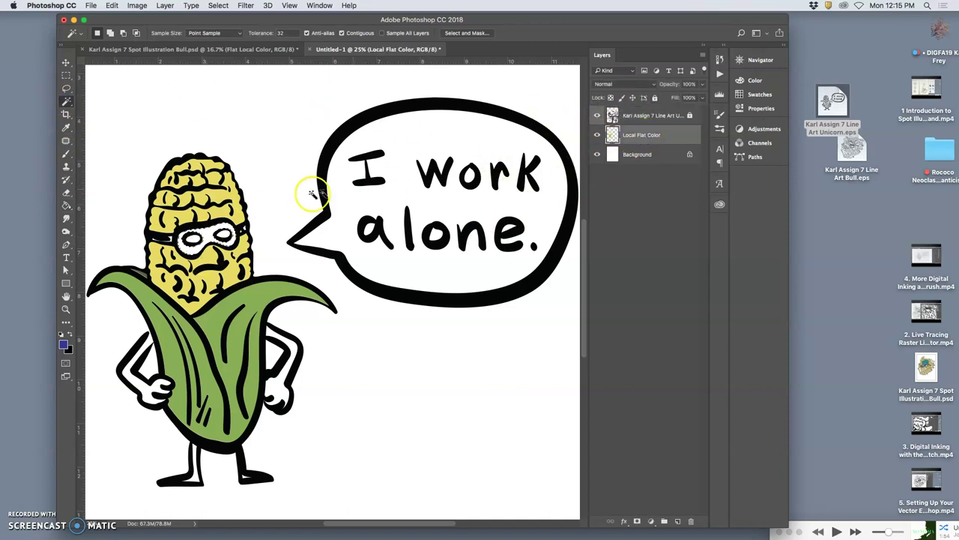
{"action": "left_click", "coordinate": [66, 183]}
{"action": "left_click", "coordinate": [66, 205]}
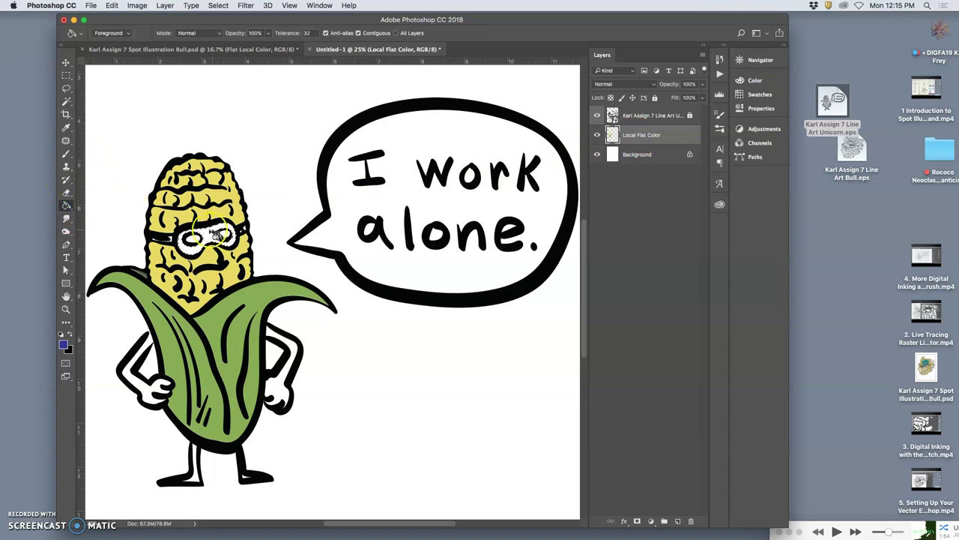
{"action": "left_click", "coordinate": [204, 234]}
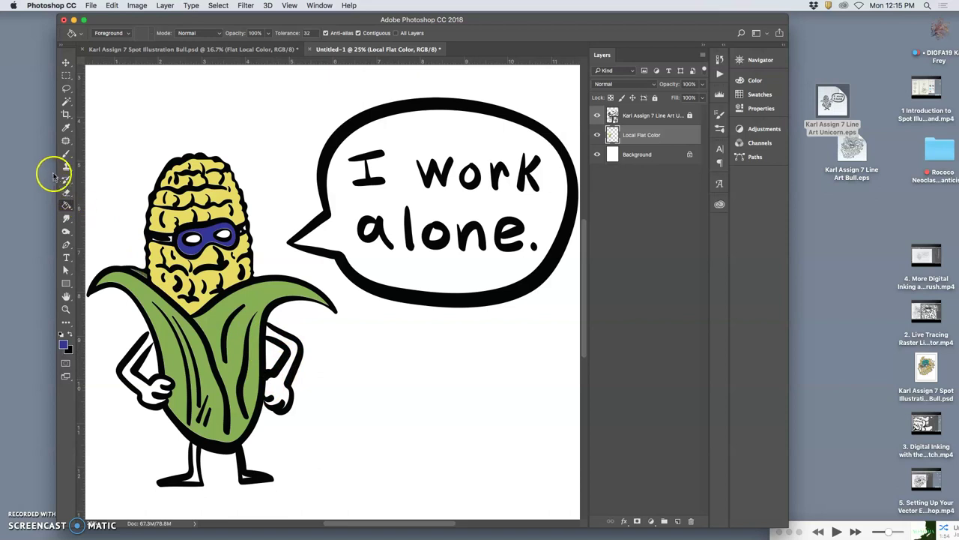
Sample the corn's yellow as the foreground colour and return to the line-art layer.
{"action": "left_click", "coordinate": [66, 127]}
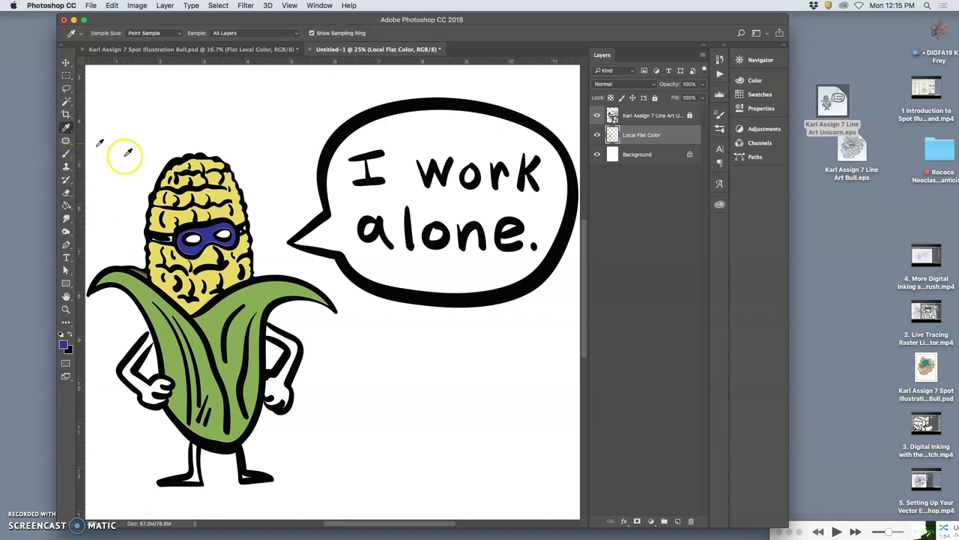
{"action": "left_click", "coordinate": [219, 193]}
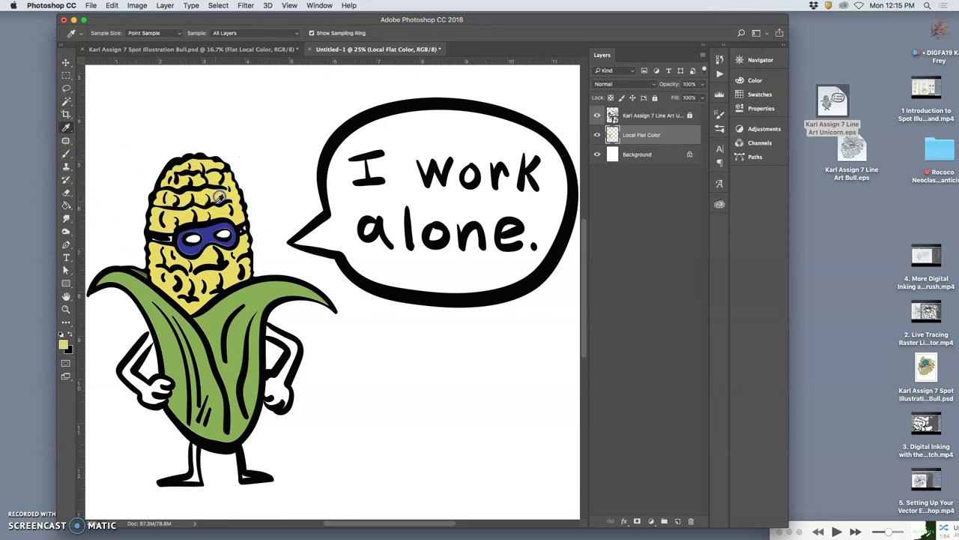
{"action": "left_click", "coordinate": [630, 116]}
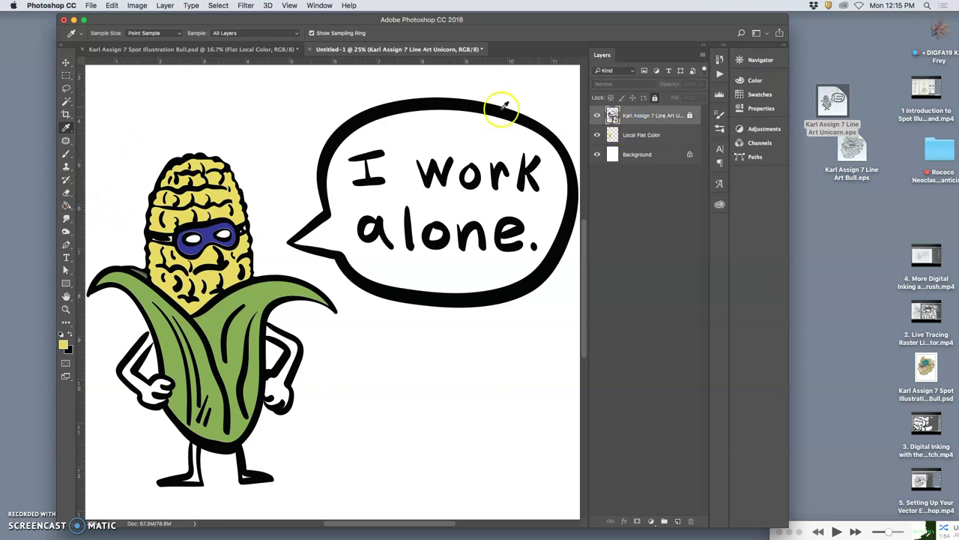
{"action": "left_click", "coordinate": [67, 101]}
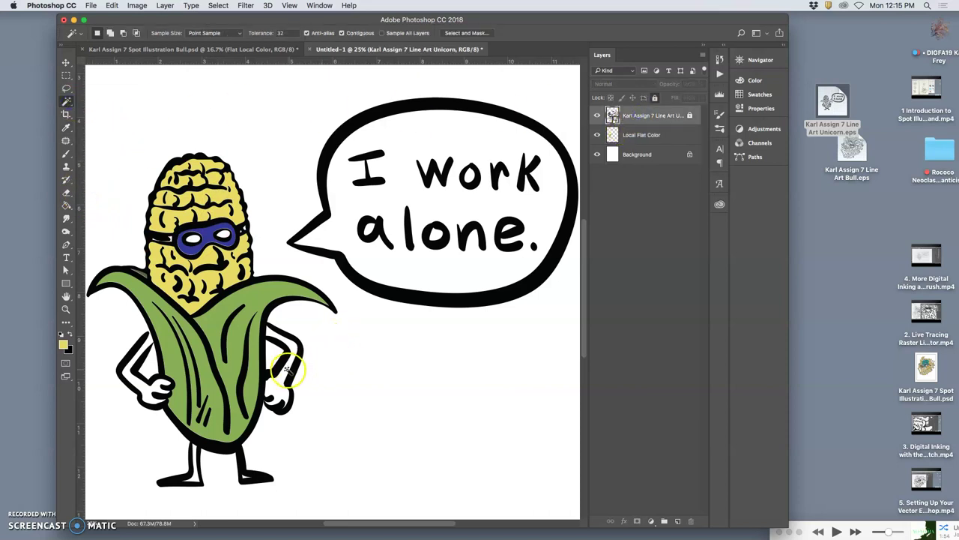
{"action": "left_click", "coordinate": [66, 205]}
{"action": "left_click", "coordinate": [628, 135]}
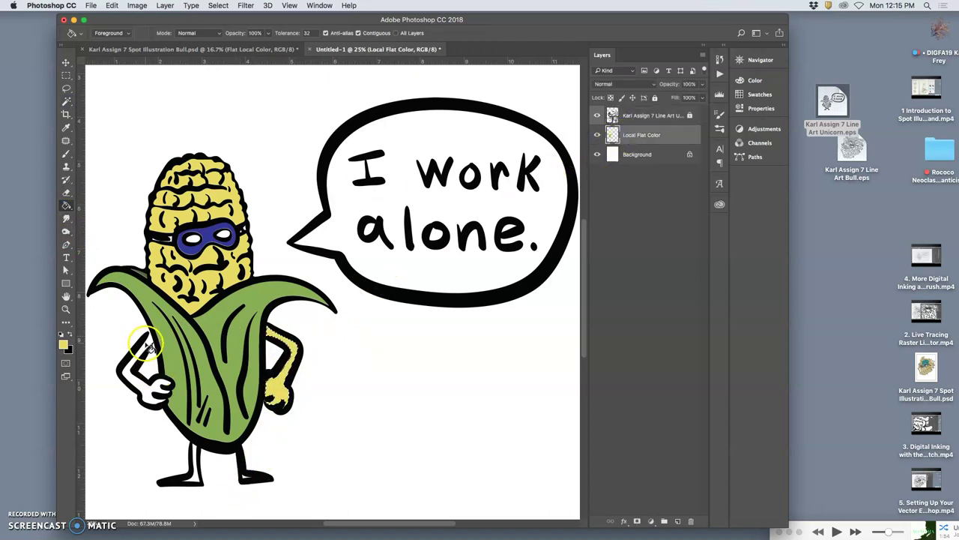
{"action": "left_click", "coordinate": [66, 101]}
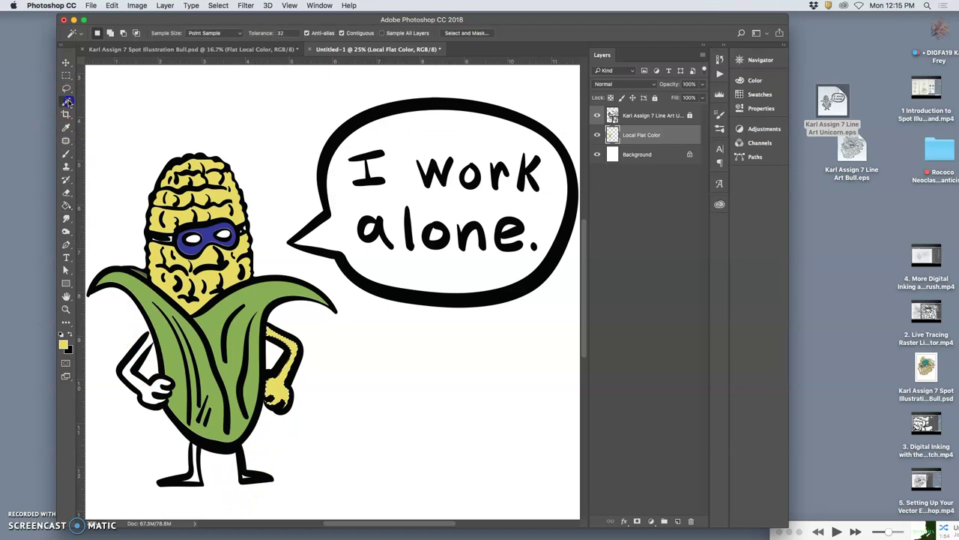
{"action": "left_click", "coordinate": [637, 116]}
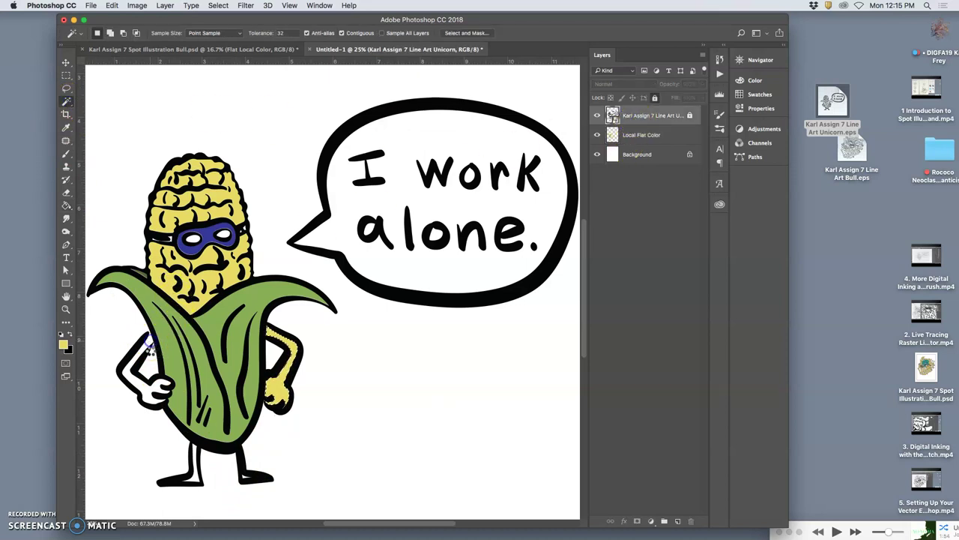
Load the line art's pixels as a selection, try a yellow fill on Local Flat Color, then undo it.
{"action": "key", "text": "super+0"}
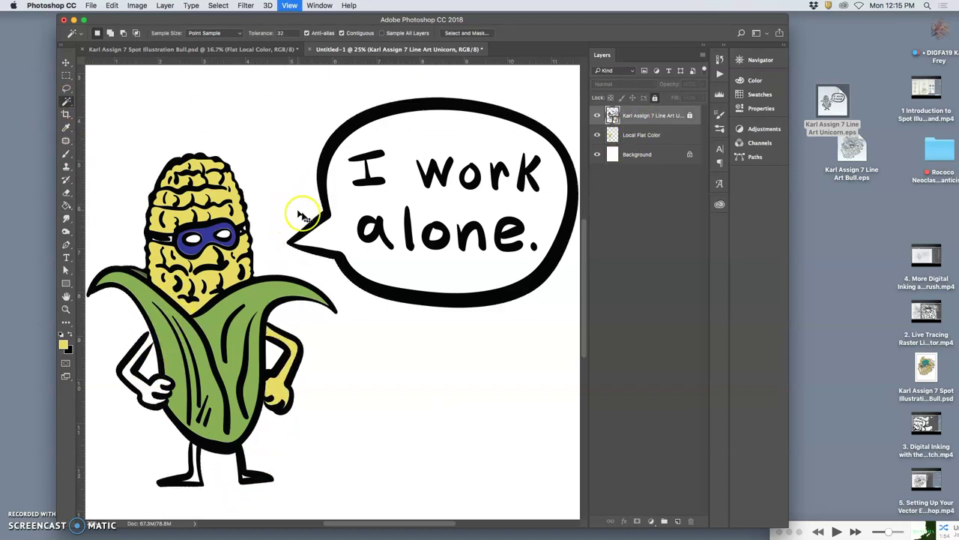
{"action": "left_click", "coordinate": [612, 116], "text": "super"}
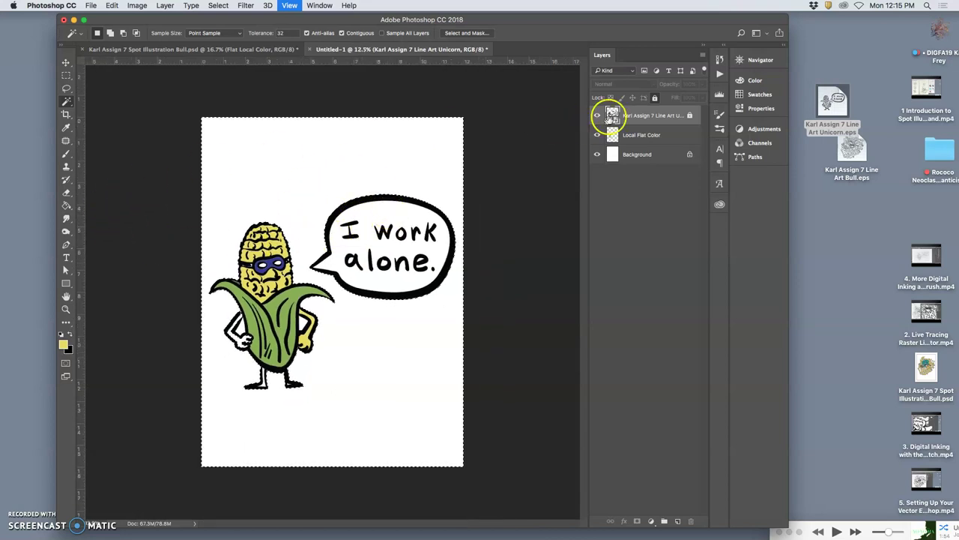
{"action": "left_click", "coordinate": [616, 135]}
{"action": "left_click", "coordinate": [66, 205]}
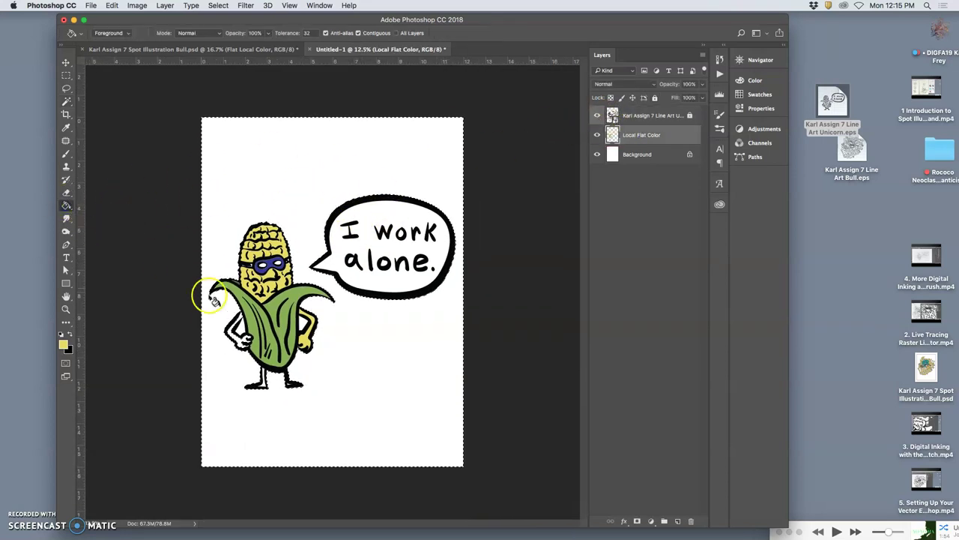
{"action": "left_click", "coordinate": [229, 383]}
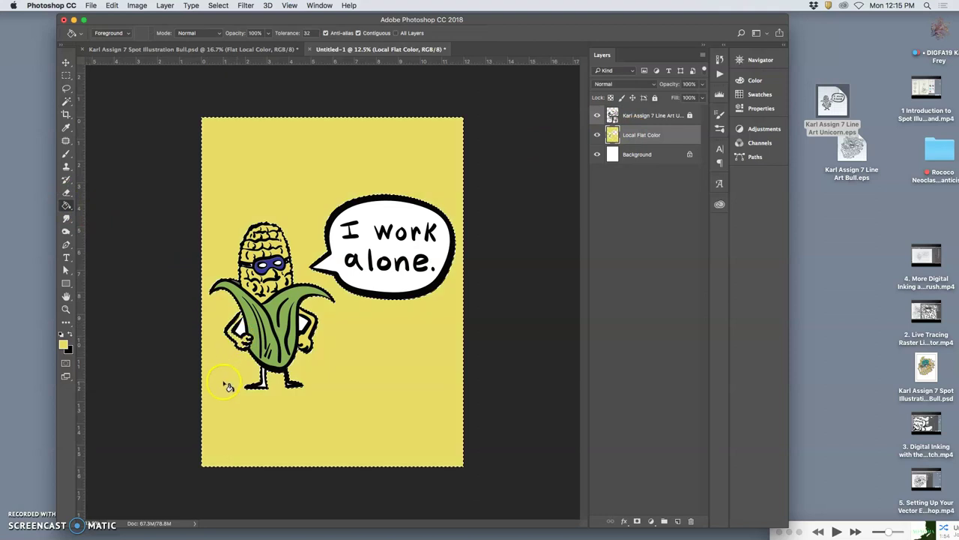
{"action": "key", "text": "super+z"}
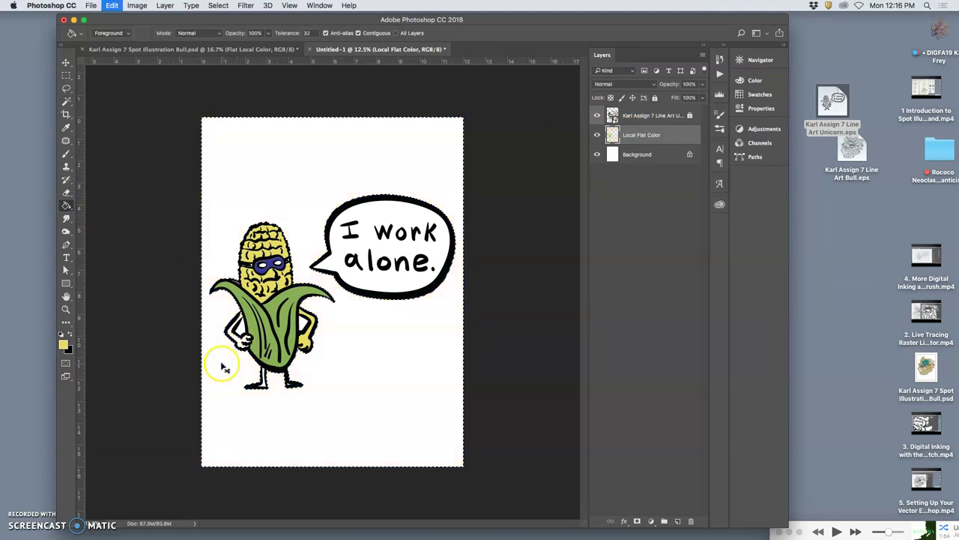
{"action": "key", "text": "super+equal"}
{"action": "key", "text": "super+equal"}
{"action": "key", "text": "super+equal"}
{"action": "key", "text": "super+equal"}
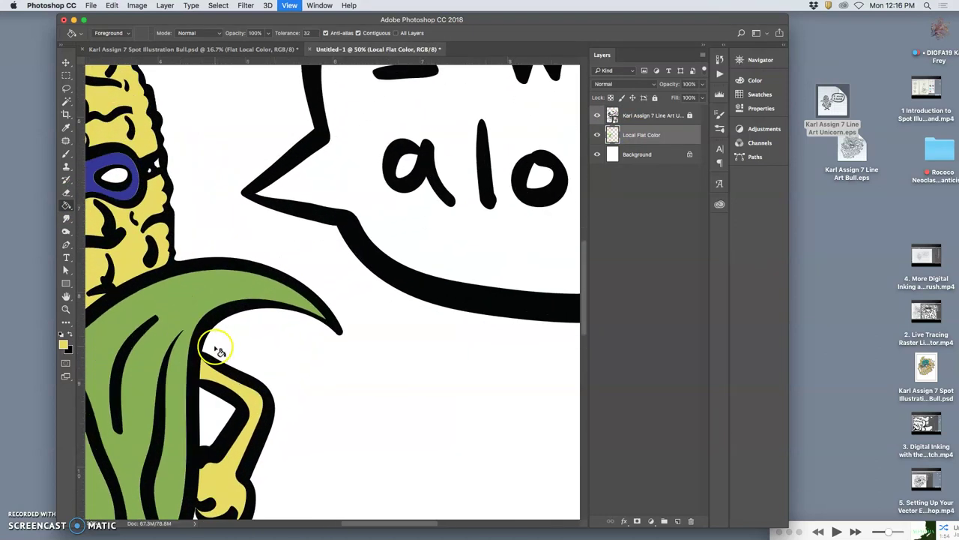
{"action": "scroll", "coordinate": [215, 322], "scroll_direction": "left", "scroll_amount": 8}
{"action": "scroll", "coordinate": [215, 322], "scroll_direction": "down", "scroll_amount": 4}
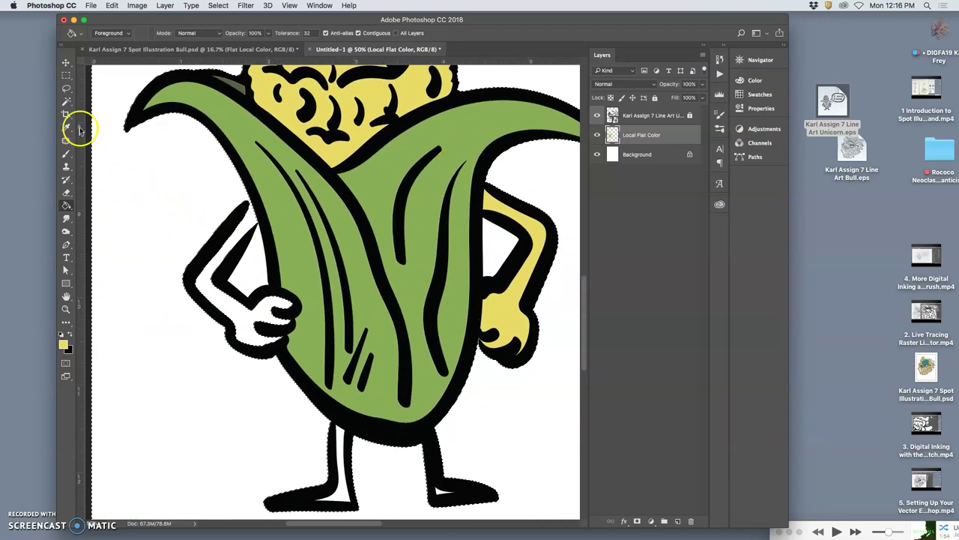
Lasso and Magic Wand the left arm and hand, then fill it yellow on Local Flat Color.
{"action": "left_click", "coordinate": [66, 88]}
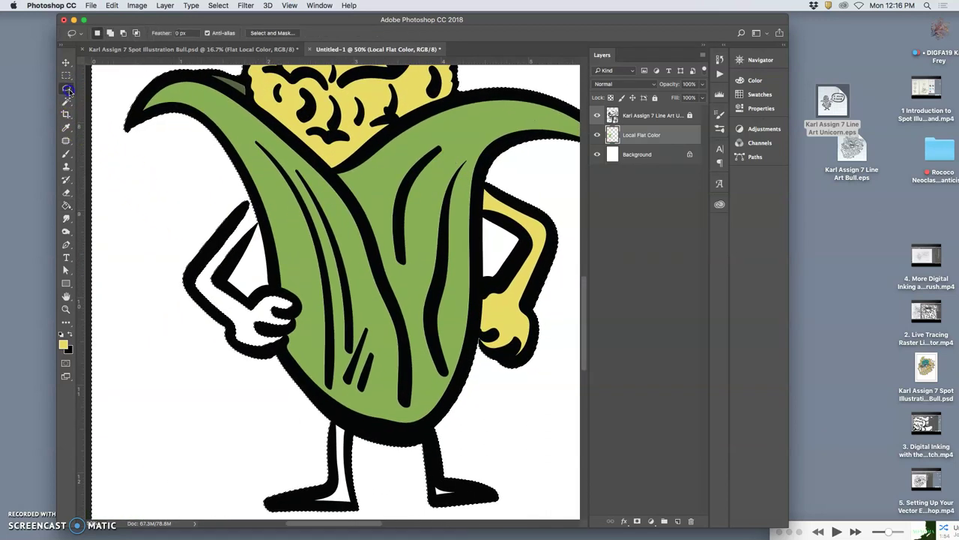
{"action": "left_click", "coordinate": [636, 115]}
{"action": "key", "text": "super+d"}
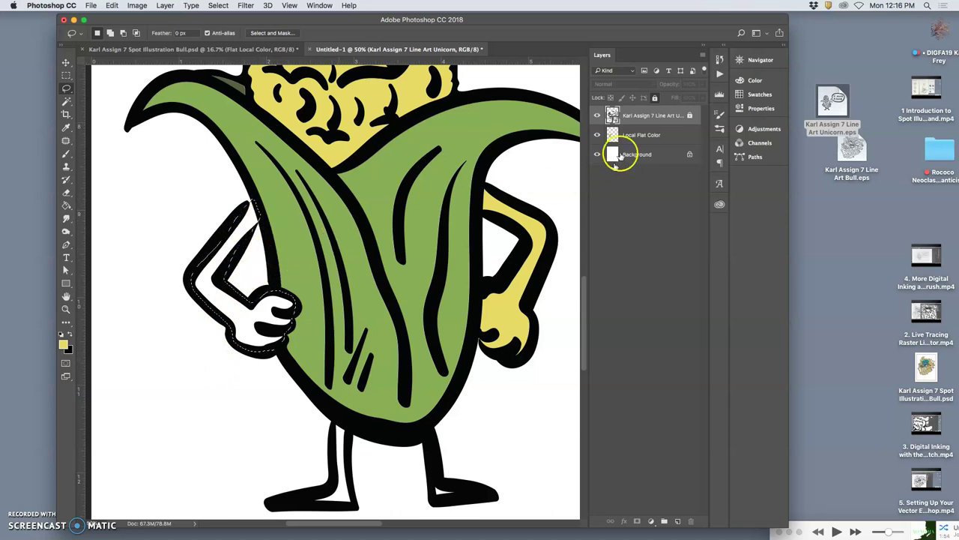
{"action": "left_click", "coordinate": [597, 116]}
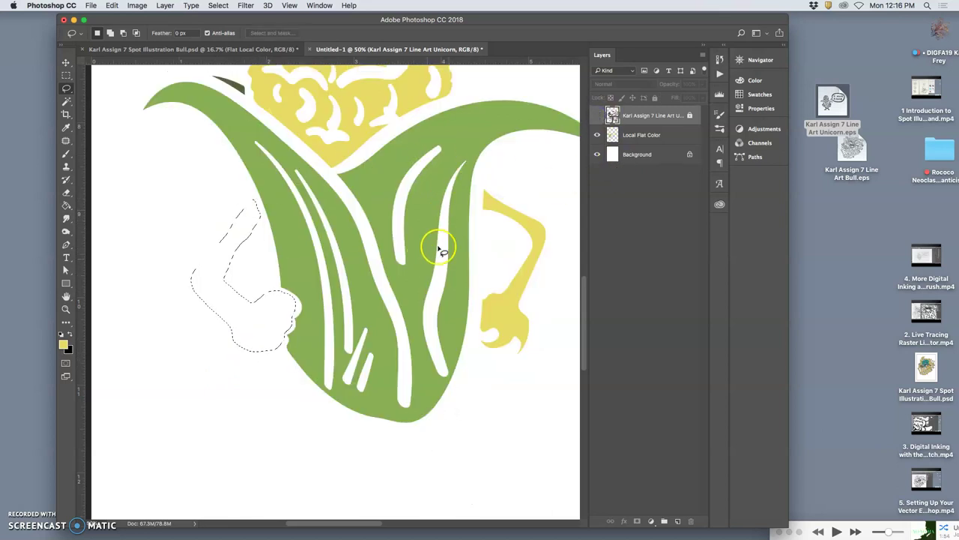
{"action": "left_click", "coordinate": [597, 116]}
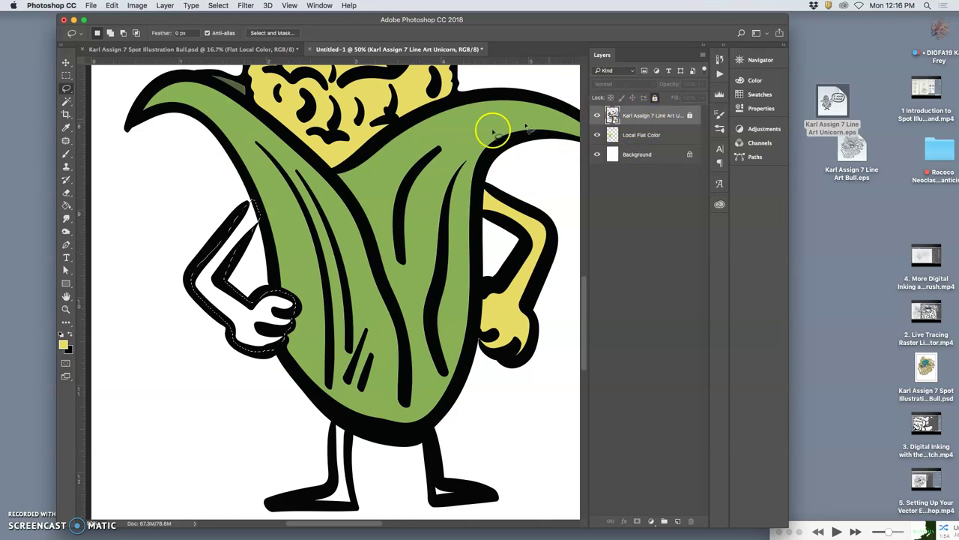
{"action": "left_click", "coordinate": [71, 103]}
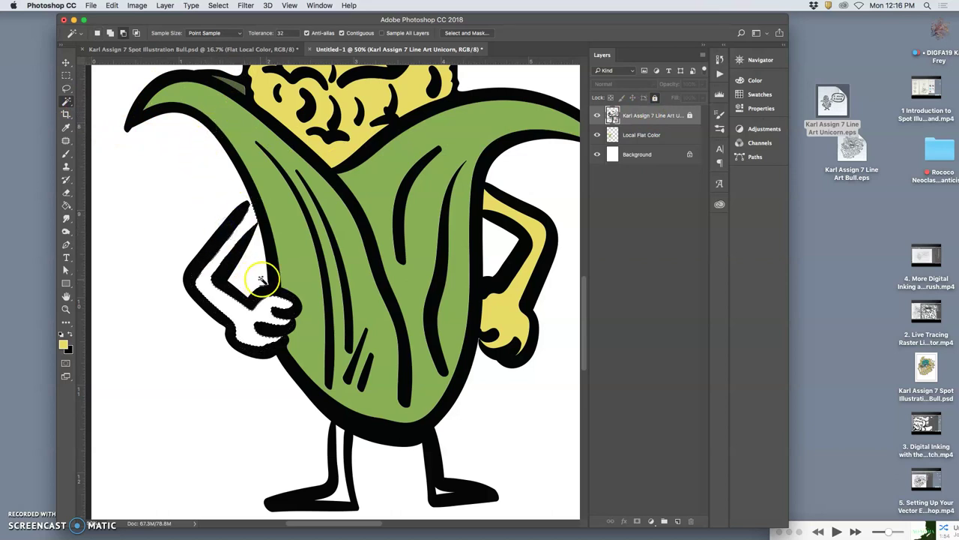
{"action": "left_click", "coordinate": [598, 115]}
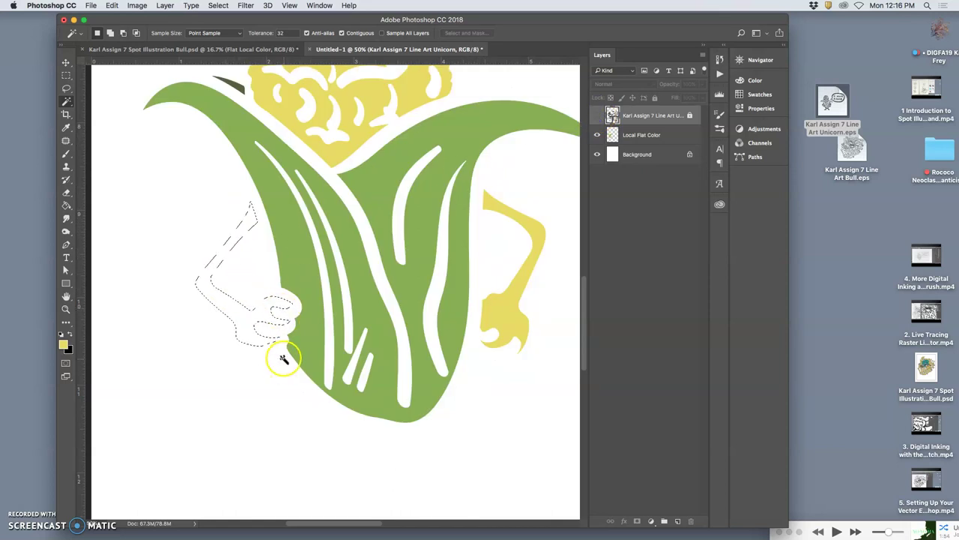
{"action": "left_click", "coordinate": [66, 204]}
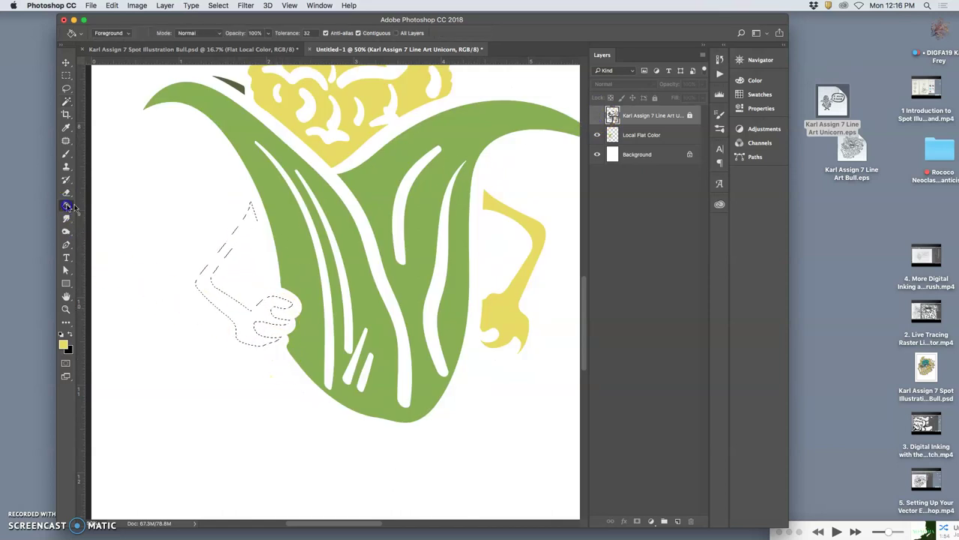
{"action": "left_click", "coordinate": [600, 143]}
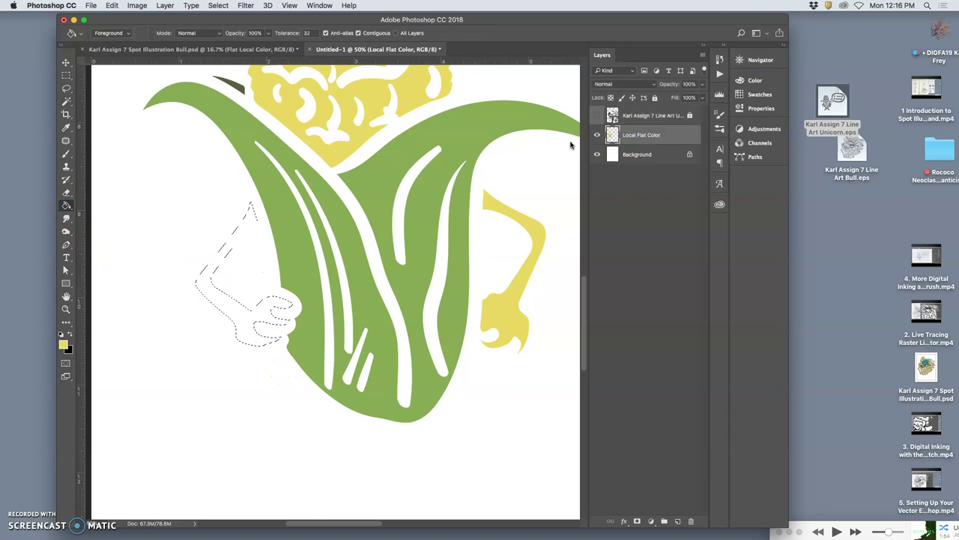
{"action": "left_click", "coordinate": [217, 293]}
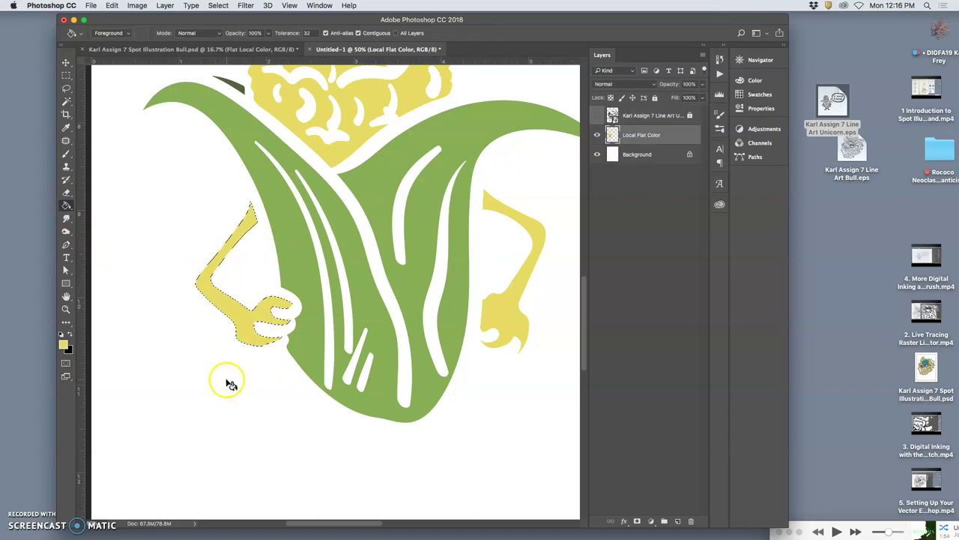
{"action": "left_click", "coordinate": [597, 115]}
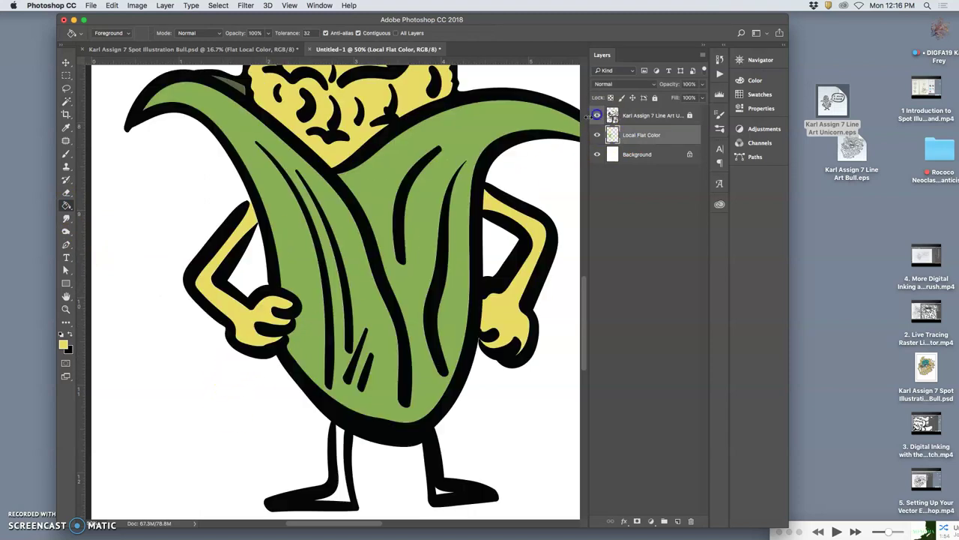
{"action": "key", "text": "super+minus"}
{"action": "key", "text": "super+minus"}
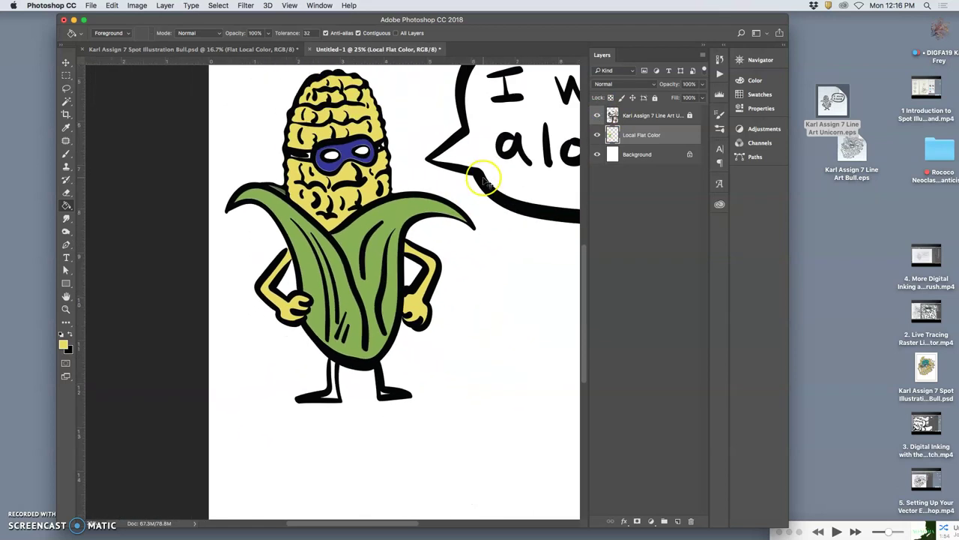
{"action": "key", "text": "super+minus"}
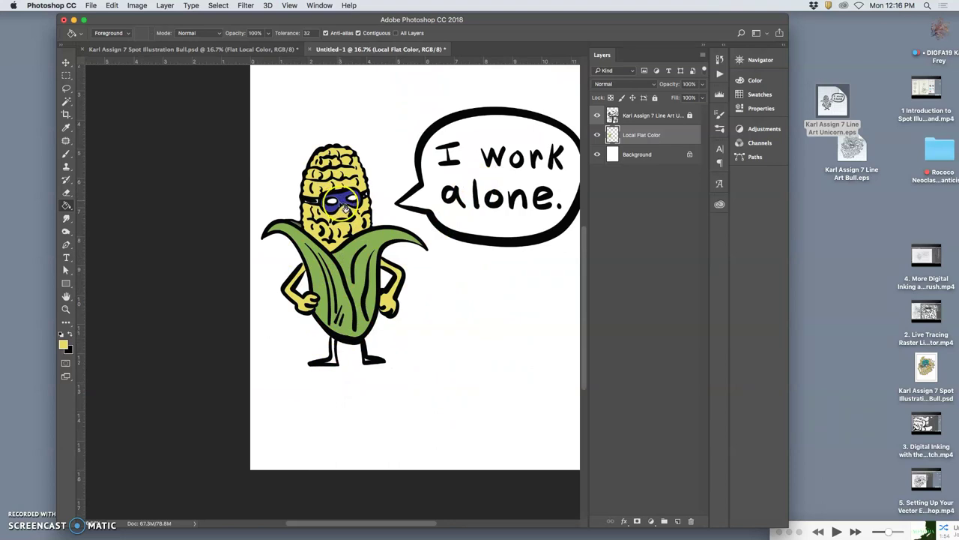
{"action": "left_click", "coordinate": [318, 364]}
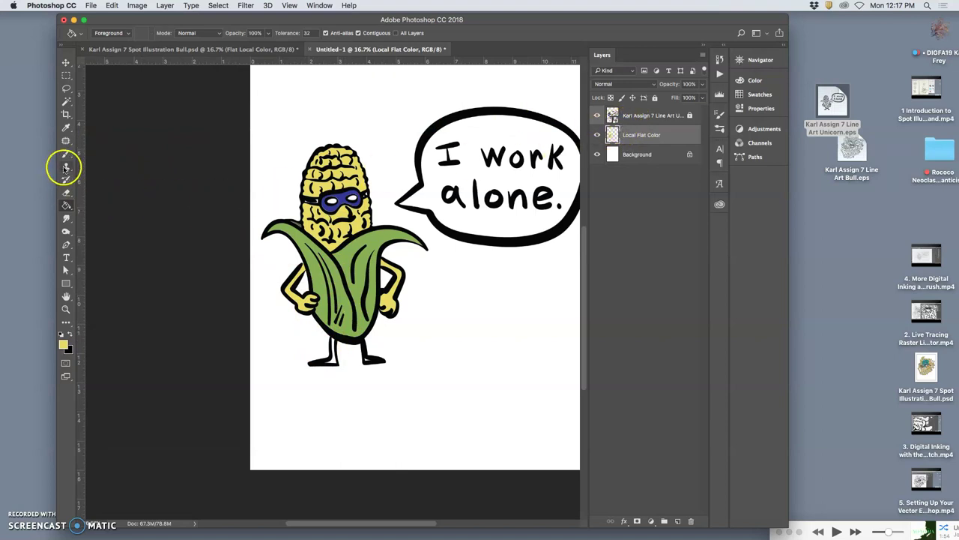
{"action": "left_click", "coordinate": [67, 129]}
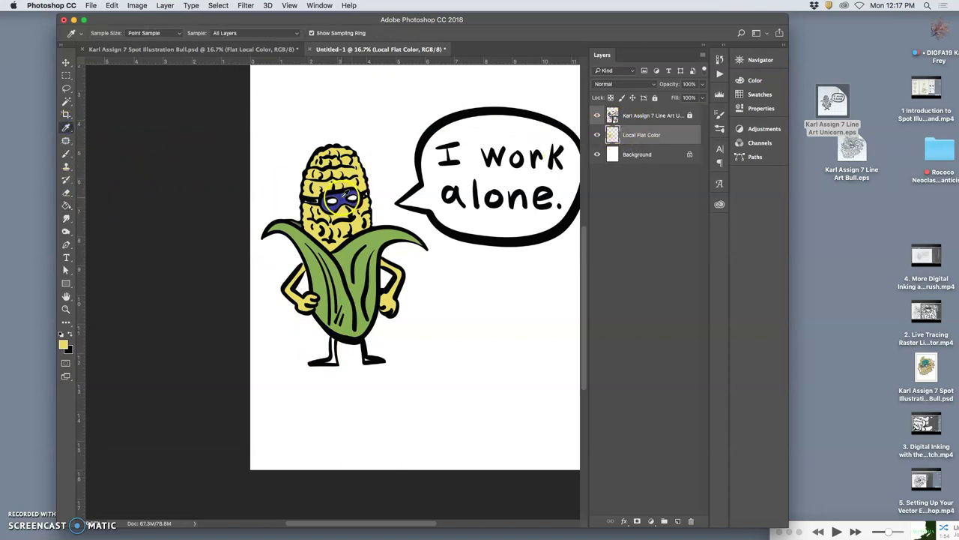
{"action": "left_click", "coordinate": [643, 116]}
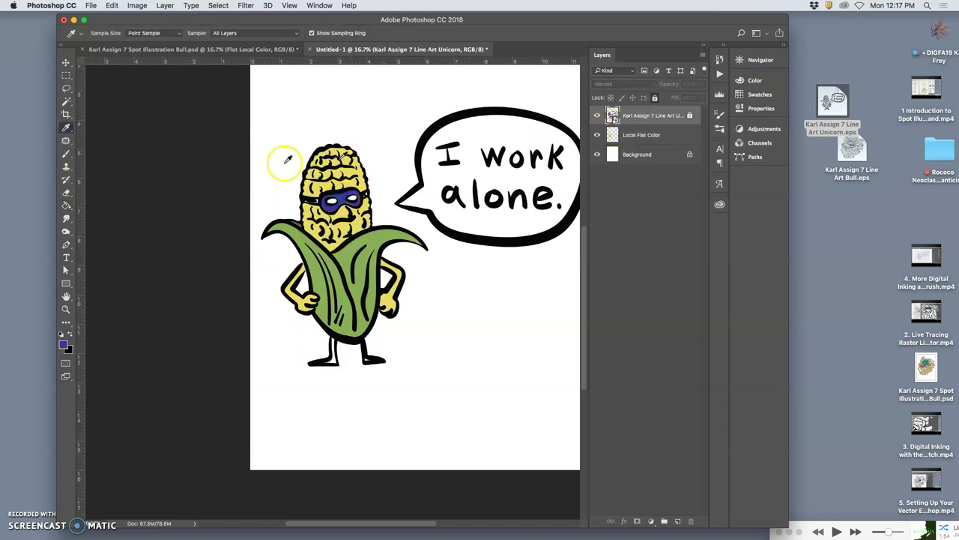
{"action": "left_click", "coordinate": [66, 102]}
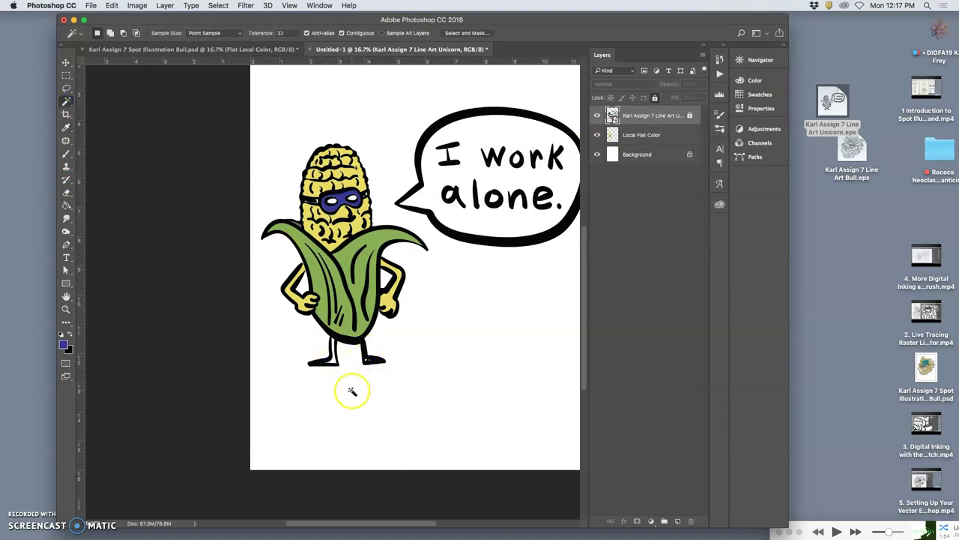
{"action": "key", "text": "shift"}
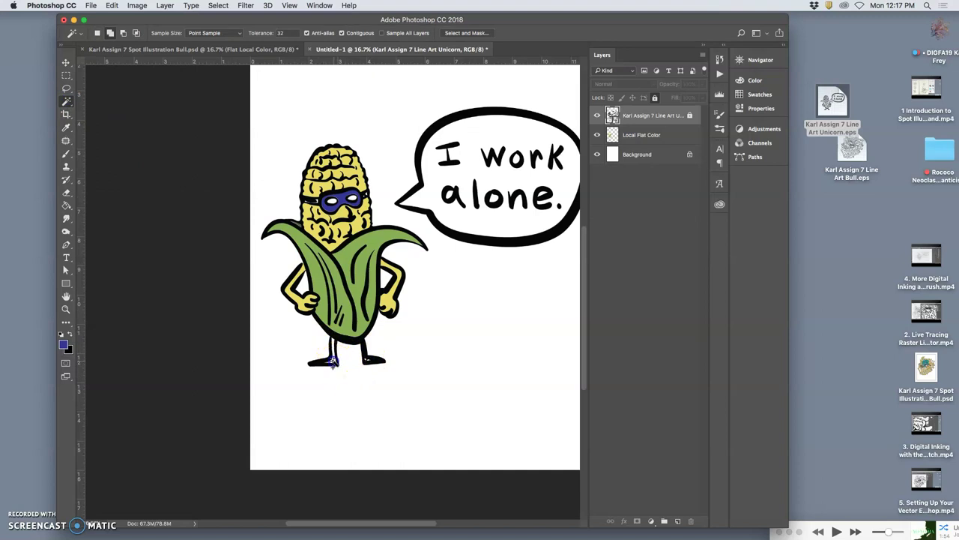
{"action": "left_click", "coordinate": [613, 134]}
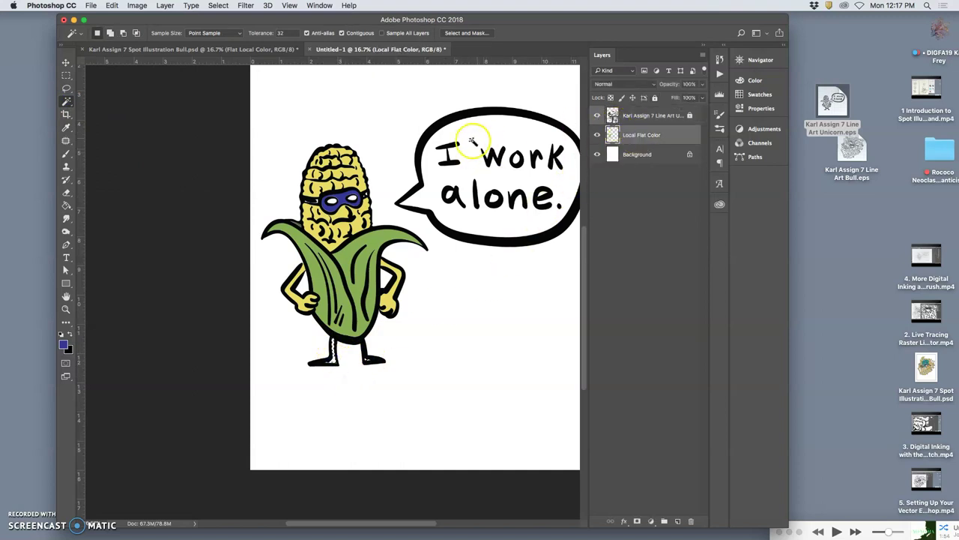
{"action": "left_click", "coordinate": [66, 205]}
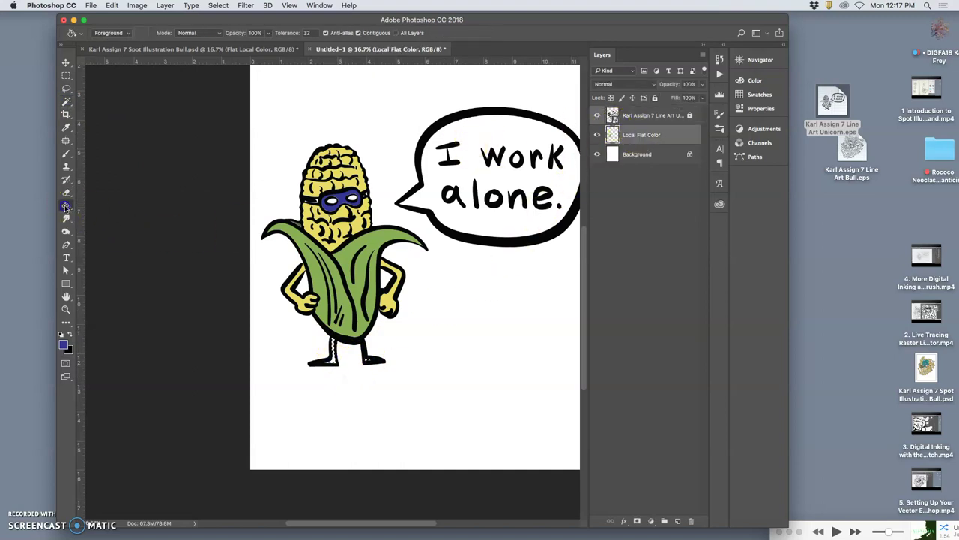
{"action": "left_click", "coordinate": [596, 116]}
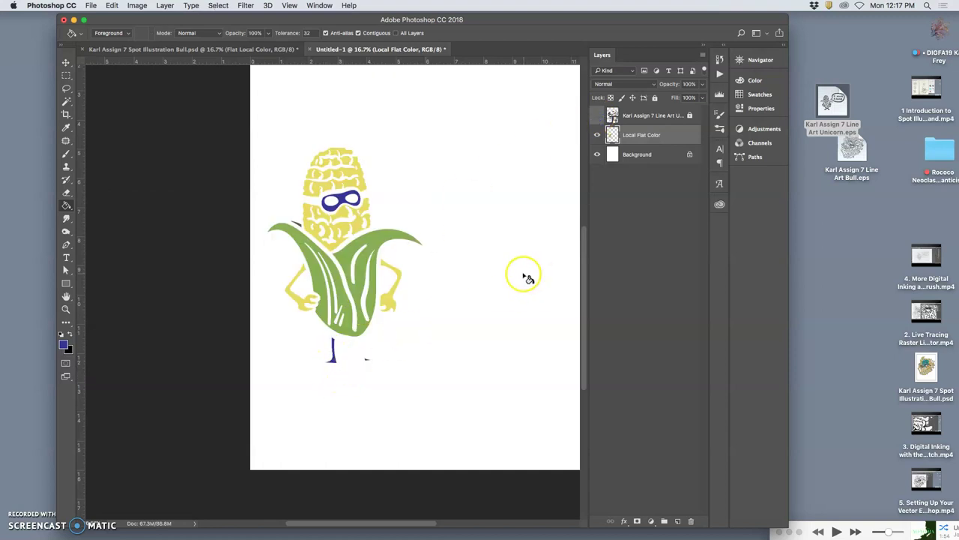
{"action": "left_click", "coordinate": [597, 116]}
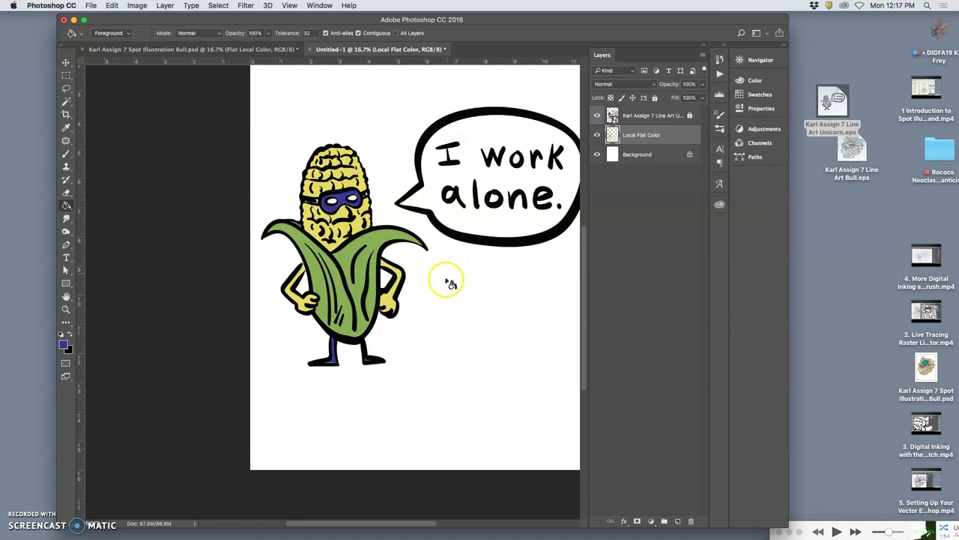
With Background hidden, Magic Wand the mask's eye holes and fill them white on Local Flat Color.
{"action": "key", "text": "super+plus"}
{"action": "key", "text": "super+plus"}
{"action": "key", "text": "super+plus"}
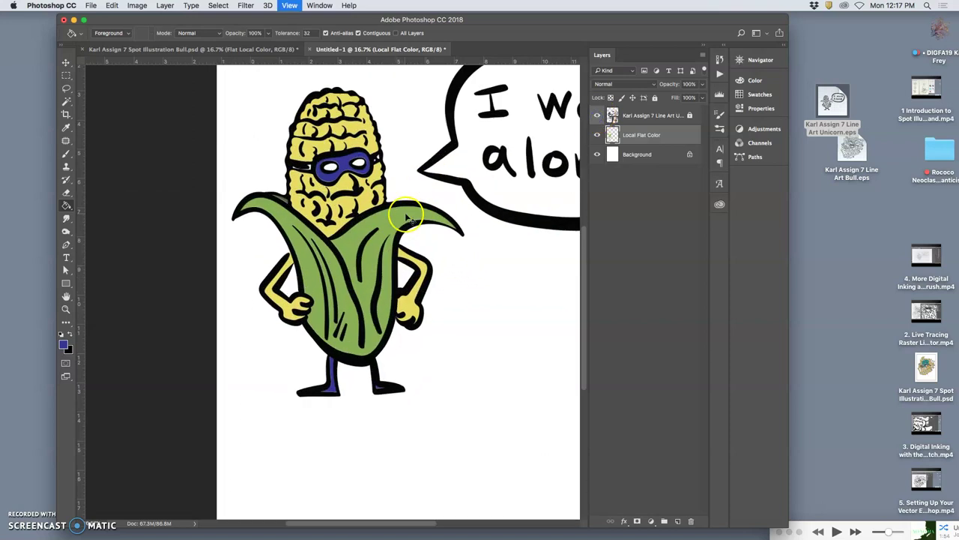
{"action": "key", "text": "super+plus"}
{"action": "scroll", "coordinate": [353, 315], "scroll_direction": "up", "scroll_amount": 5}
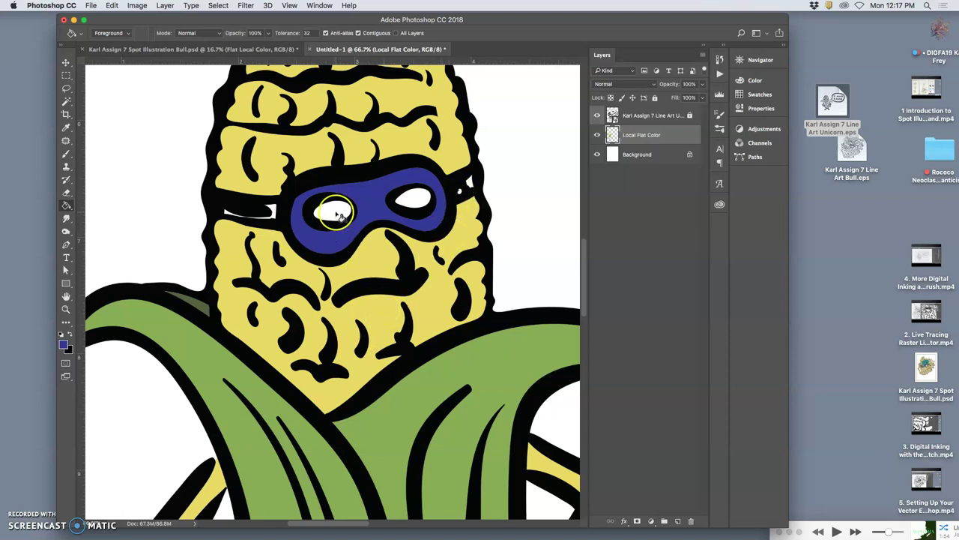
{"action": "left_click", "coordinate": [596, 155]}
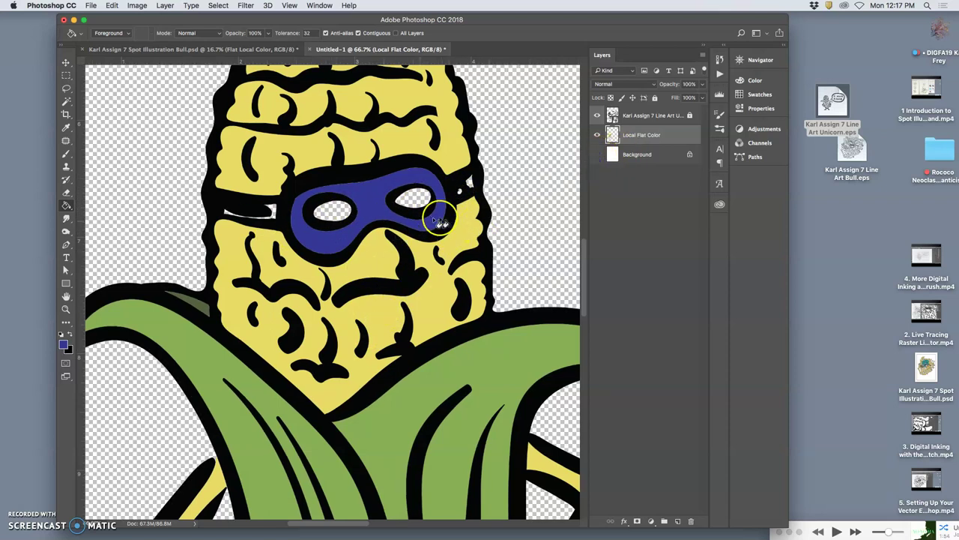
{"action": "left_click", "coordinate": [645, 116]}
{"action": "left_click", "coordinate": [69, 104]}
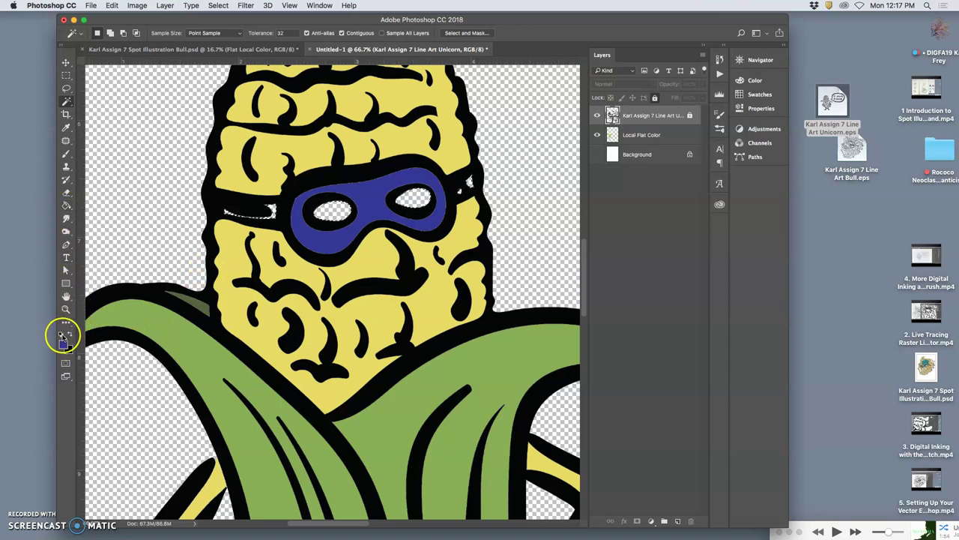
{"action": "left_click", "coordinate": [66, 205]}
{"action": "left_click", "coordinate": [633, 135]}
{"action": "left_click", "coordinate": [341, 195]}
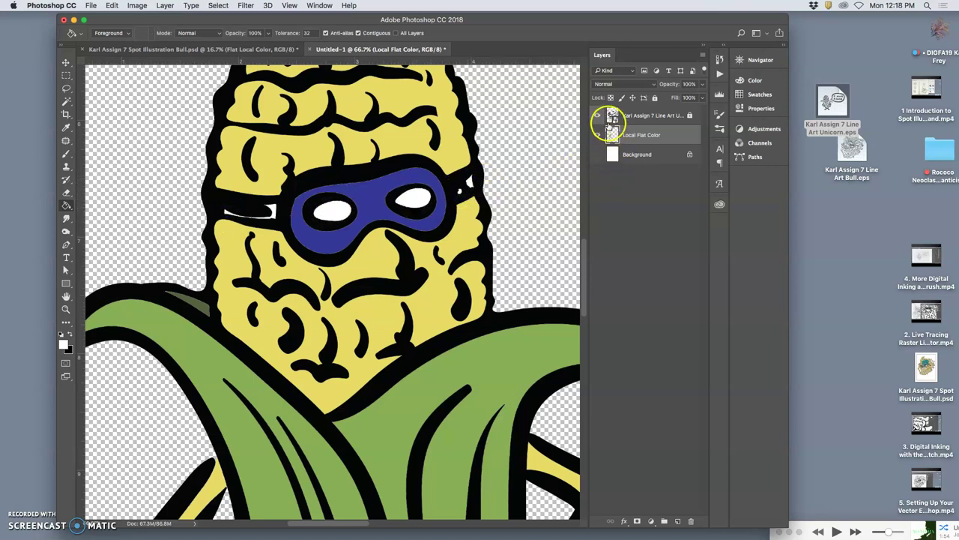
{"action": "left_click", "coordinate": [598, 156]}
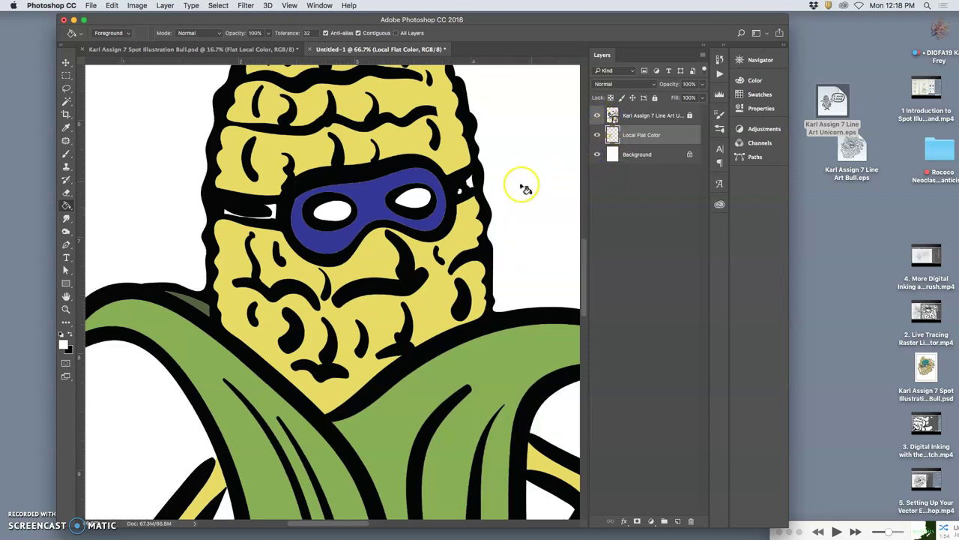
{"action": "key", "text": "super+minus"}
{"action": "key", "text": "super+minus"}
{"action": "key", "text": "super+minus"}
{"action": "key", "text": "super+minus"}
{"action": "key", "text": "super+minus"}
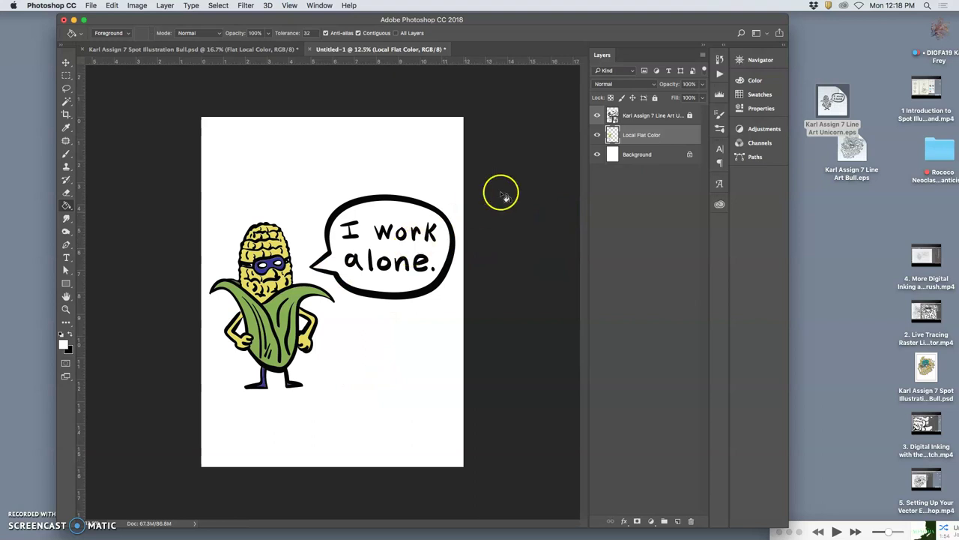
Duplicate Background twice, fill Background copy 2 with Black, and hide it.
{"action": "left_click", "coordinate": [639, 154]}
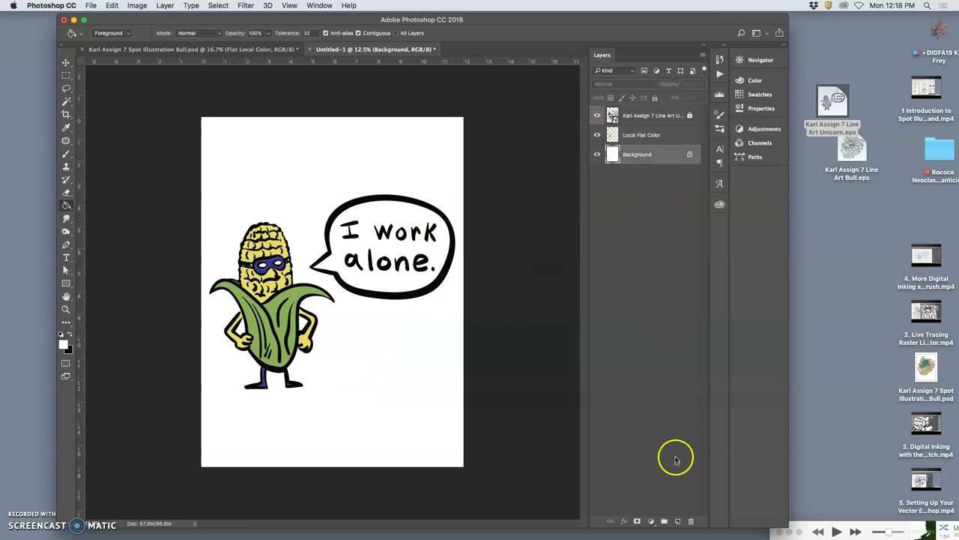
{"action": "key", "text": "super+j"}
{"action": "key", "text": "super+j"}
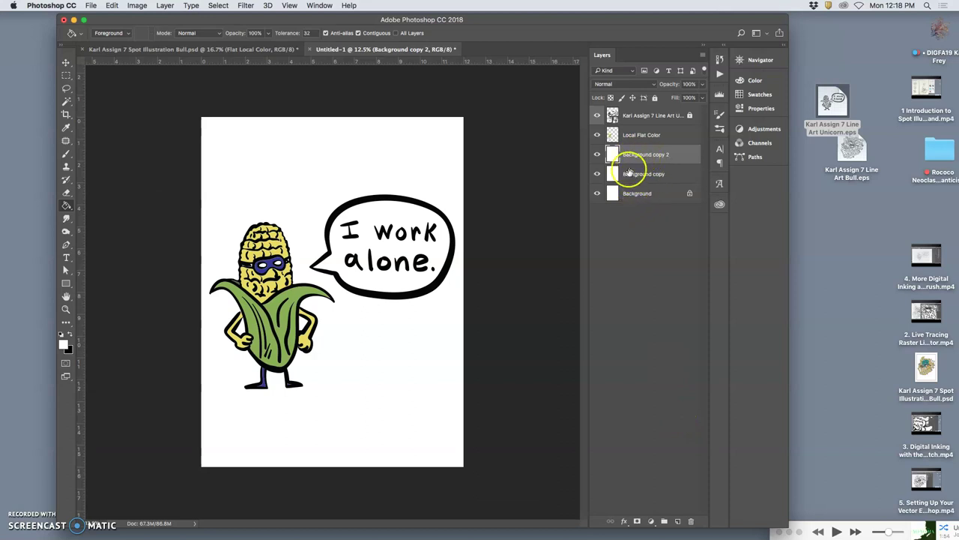
{"action": "left_click", "coordinate": [113, 6]}
{"action": "left_click", "coordinate": [137, 164]}
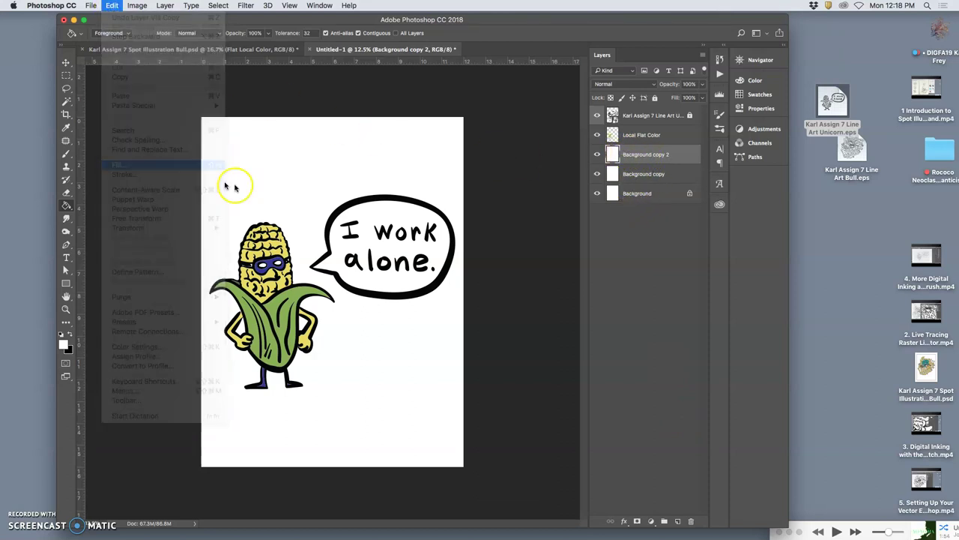
{"action": "left_click", "coordinate": [480, 215]}
{"action": "left_click", "coordinate": [480, 198]}
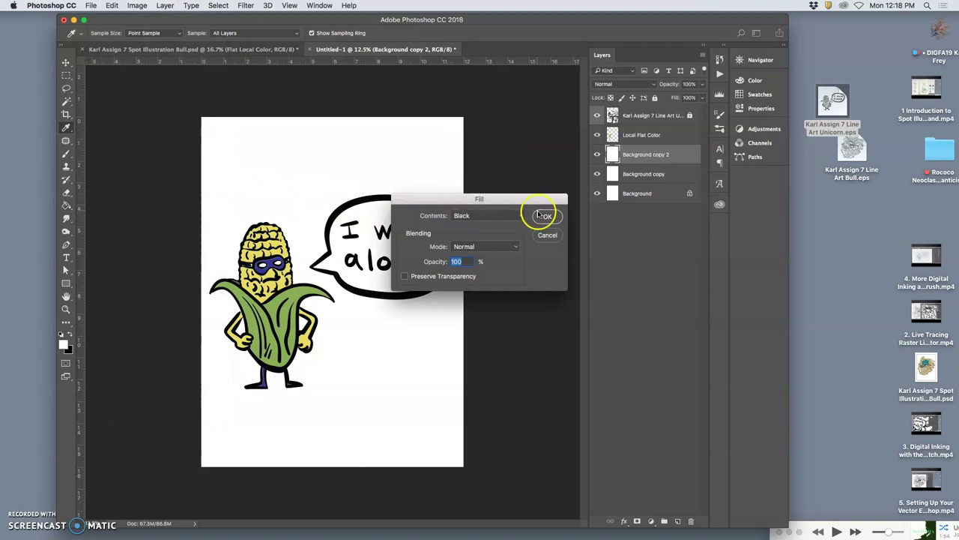
{"action": "left_click", "coordinate": [547, 218]}
{"action": "left_click", "coordinate": [629, 173]}
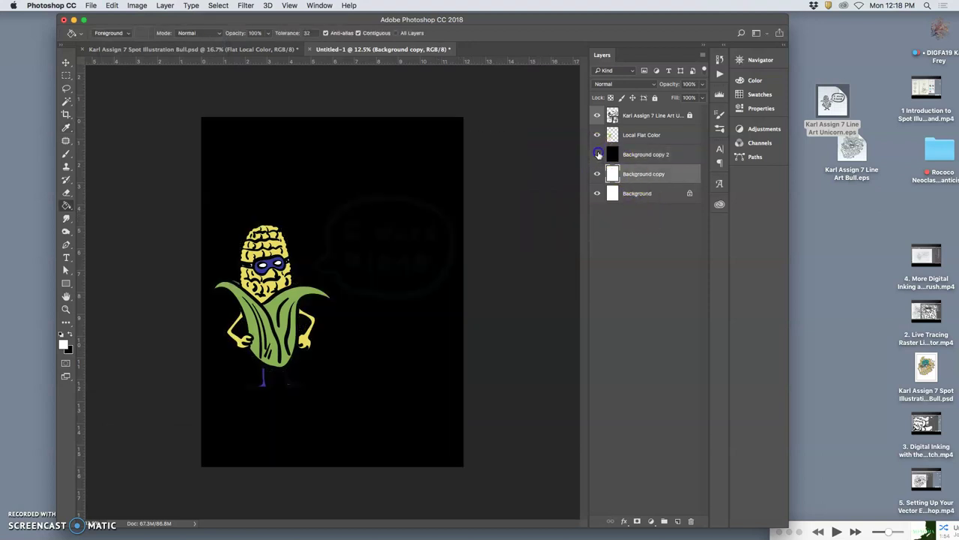
Fill Background copy with 50% Gray.
{"action": "left_click", "coordinate": [597, 154]}
{"action": "left_click", "coordinate": [193, 49]}
{"action": "left_click", "coordinate": [111, 6]}
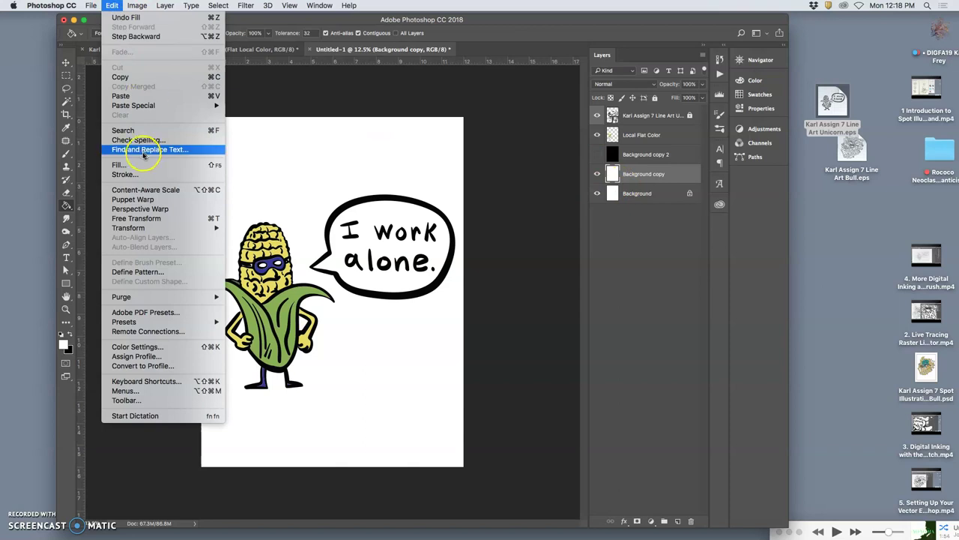
{"action": "left_click", "coordinate": [129, 160]}
{"action": "left_click", "coordinate": [471, 218]}
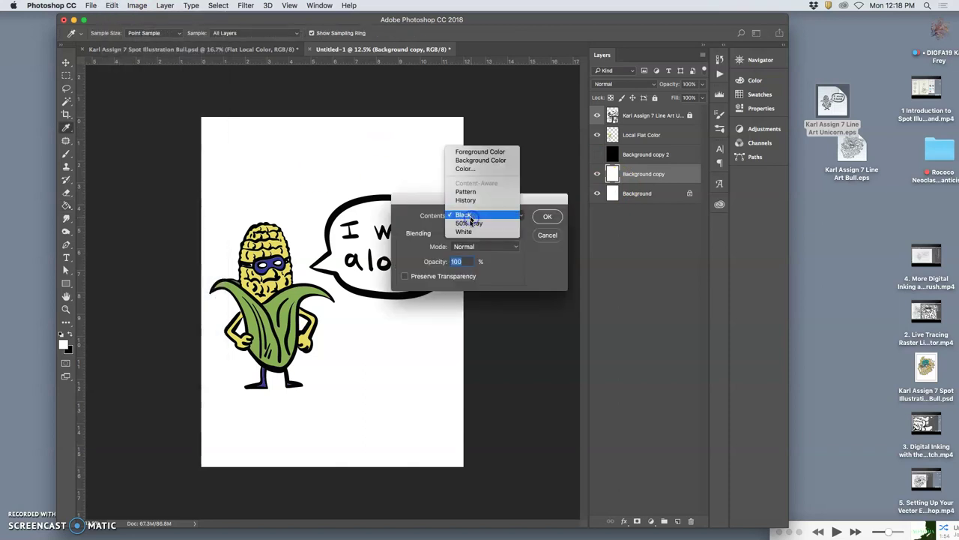
{"action": "left_click", "coordinate": [474, 225]}
{"action": "left_click", "coordinate": [547, 216]}
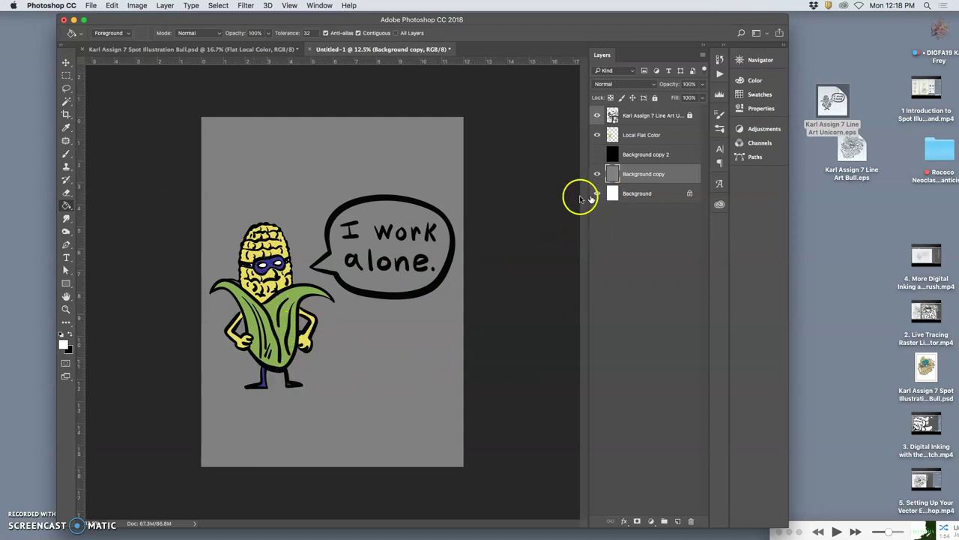
Magic Wand the speech bubble interior plus the holes in the o, o, a and e letters.
{"action": "left_click", "coordinate": [640, 116]}
{"action": "left_click", "coordinate": [65, 102]}
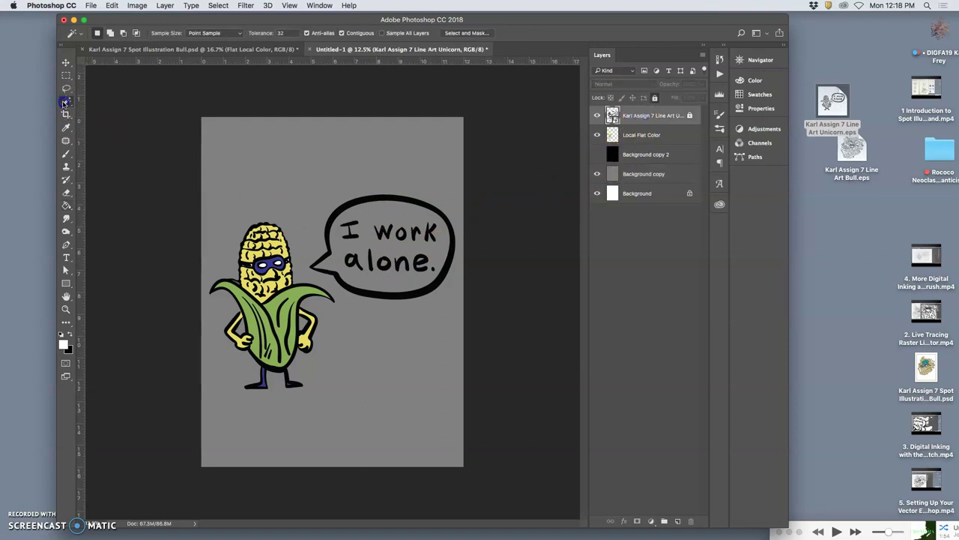
{"action": "left_click", "coordinate": [406, 246]}
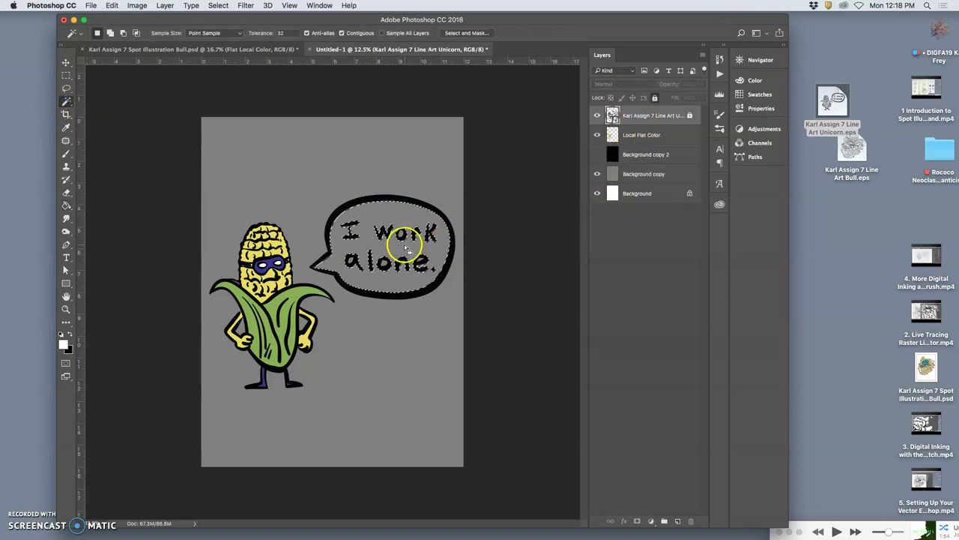
{"action": "left_click", "coordinate": [403, 234], "text": "shift"}
{"action": "left_click", "coordinate": [384, 263], "text": "shift"}
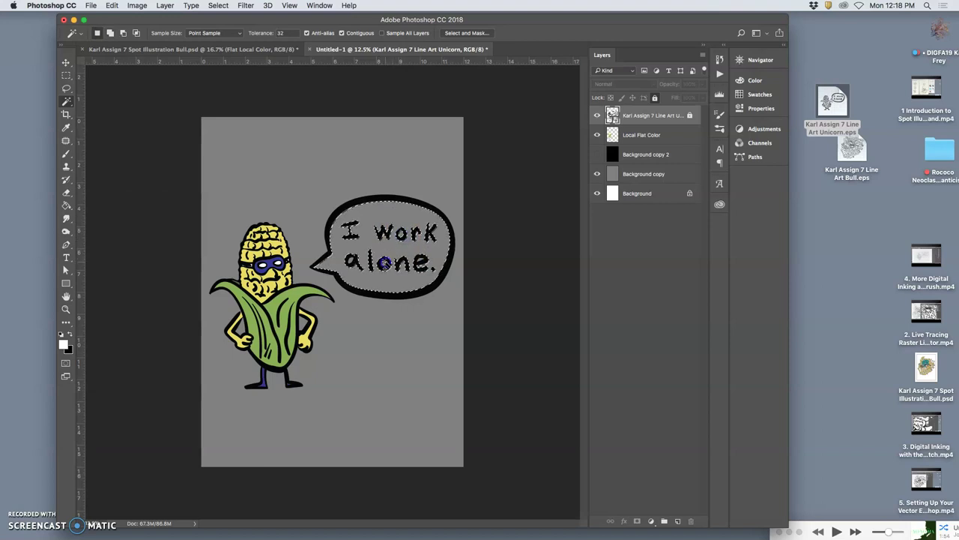
{"action": "left_click", "coordinate": [354, 261], "text": "shift"}
{"action": "left_click", "coordinate": [422, 260], "text": "shift"}
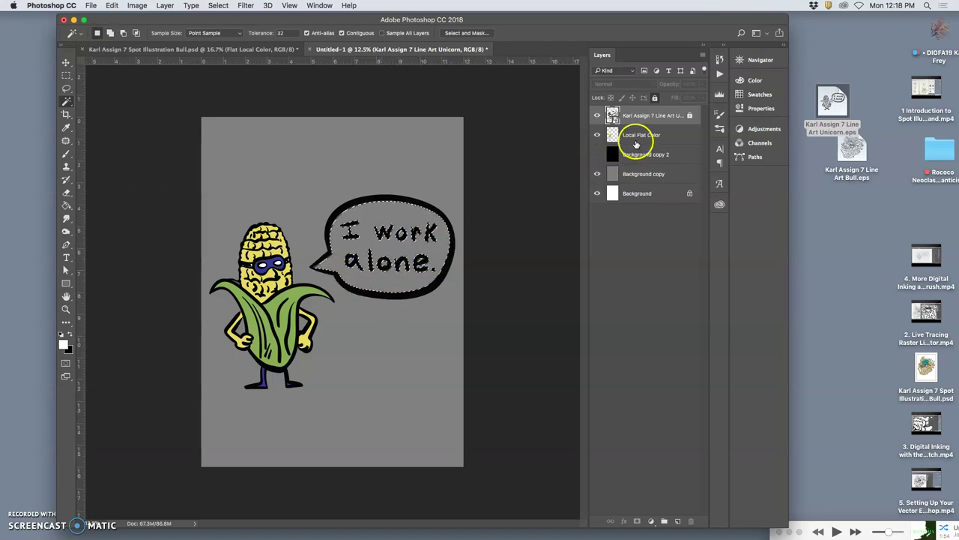
Fill the selected bubble areas white on Local Flat Color and show the black Background copy 2.
{"action": "left_click", "coordinate": [636, 143]}
{"action": "left_click", "coordinate": [66, 206]}
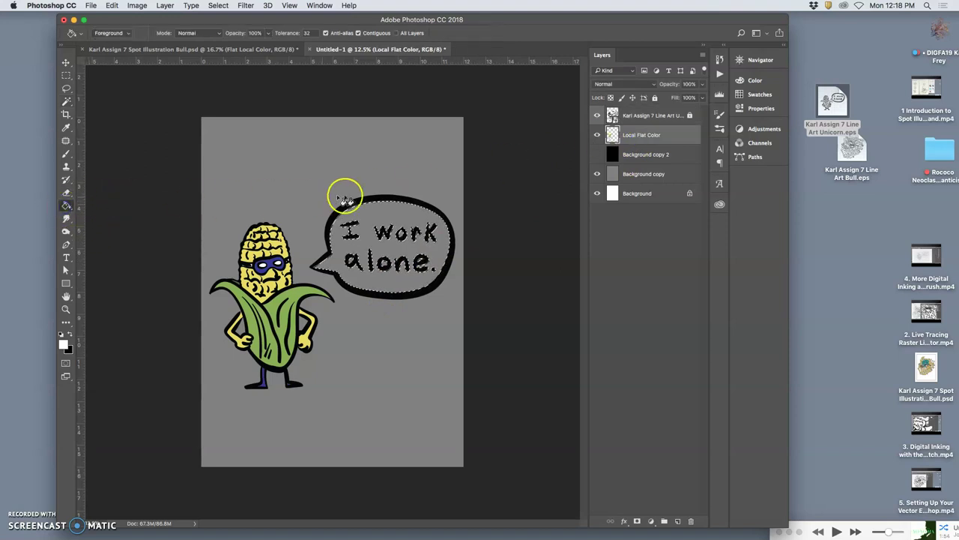
{"action": "left_click", "coordinate": [375, 216]}
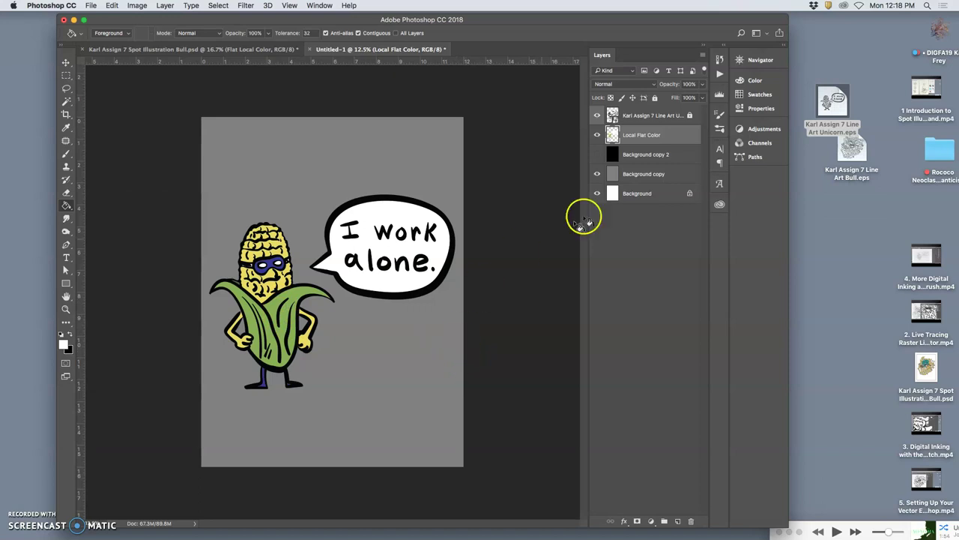
{"action": "left_click", "coordinate": [597, 154]}
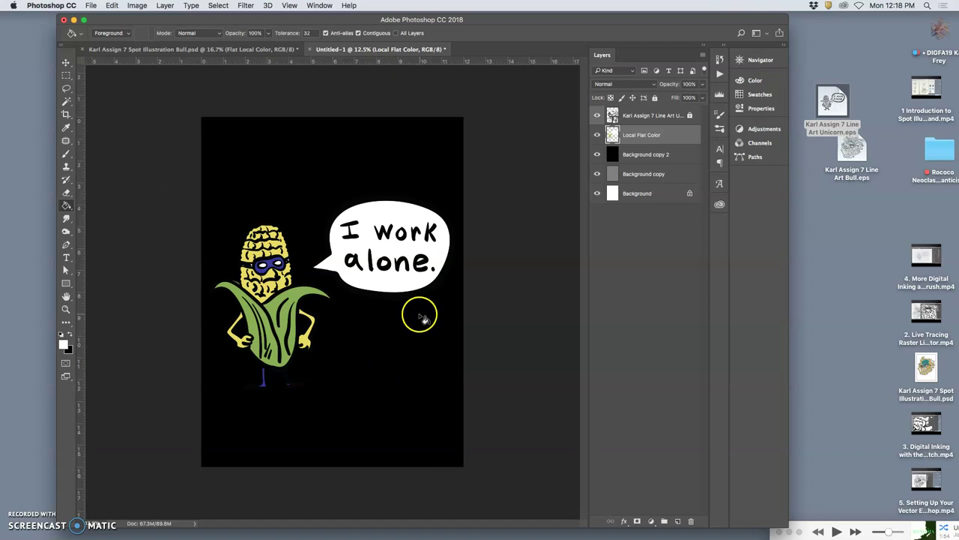
Show only the line art, Magic Wand the surrounding transparency and add both arm gaps.
{"action": "left_click", "coordinate": [641, 115]}
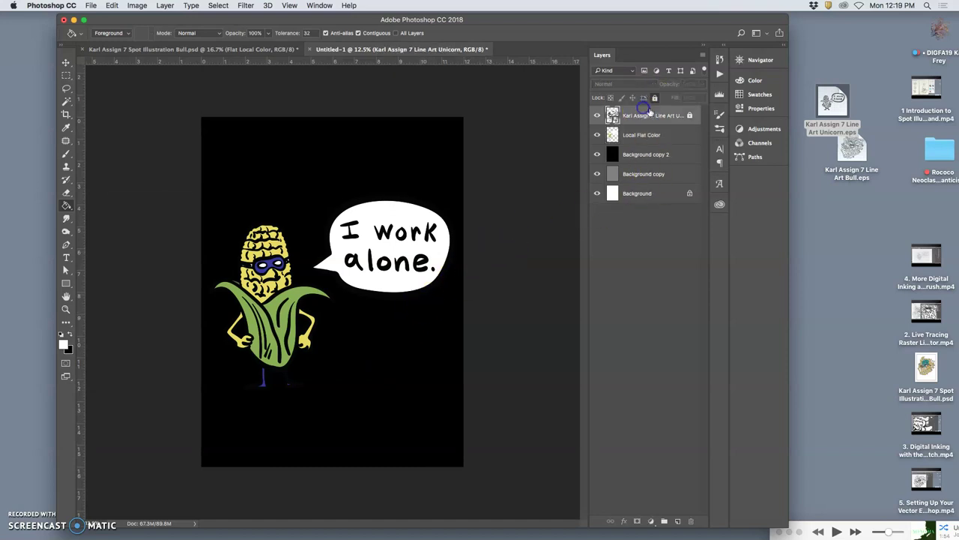
{"action": "left_click", "coordinate": [597, 135]}
{"action": "left_click_drag", "start_coordinate": [598, 156], "coordinate": [597, 193]}
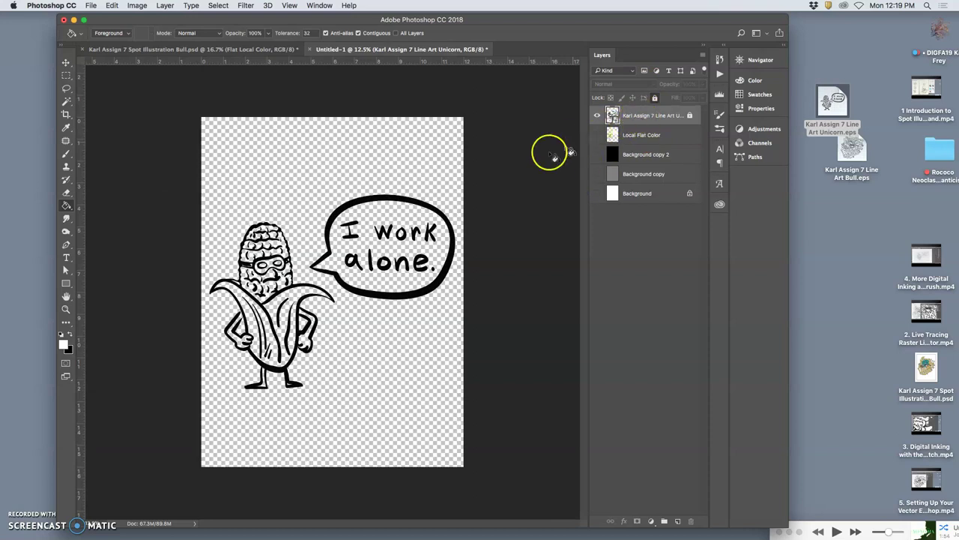
{"action": "left_click", "coordinate": [69, 104]}
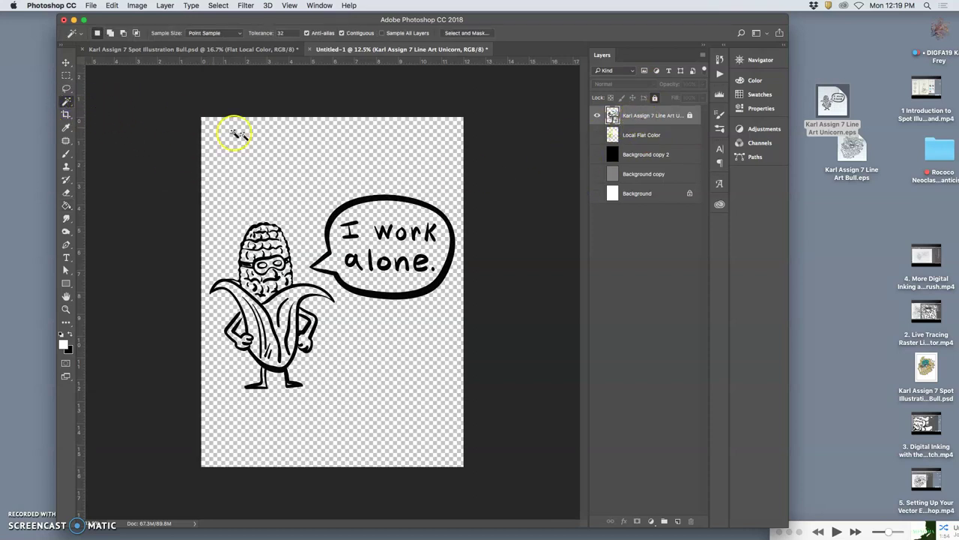
{"action": "left_click", "coordinate": [303, 177]}
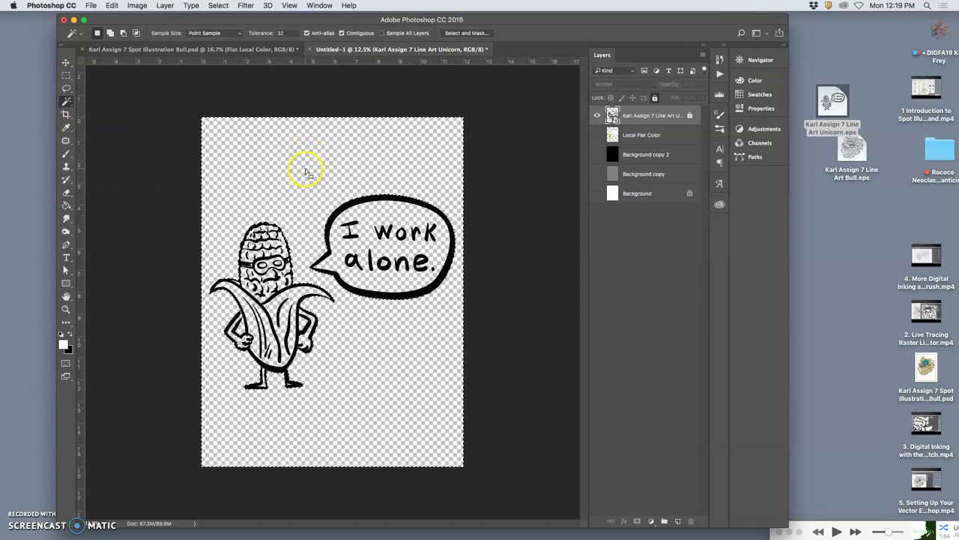
{"action": "key", "text": "super+plus"}
{"action": "key", "text": "super+plus"}
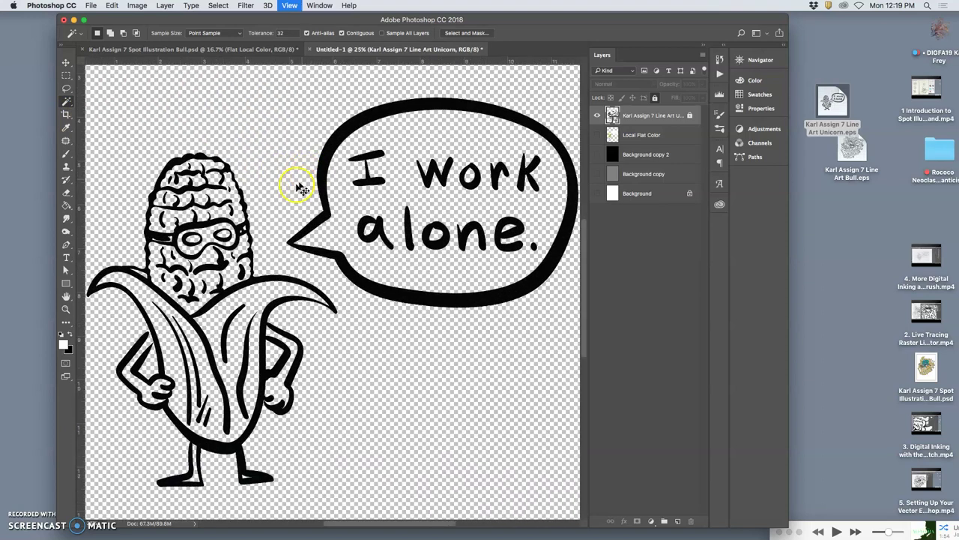
{"action": "key", "text": "super+plus"}
{"action": "left_click_drag", "start_coordinate": [284, 220], "coordinate": [386, 132]}
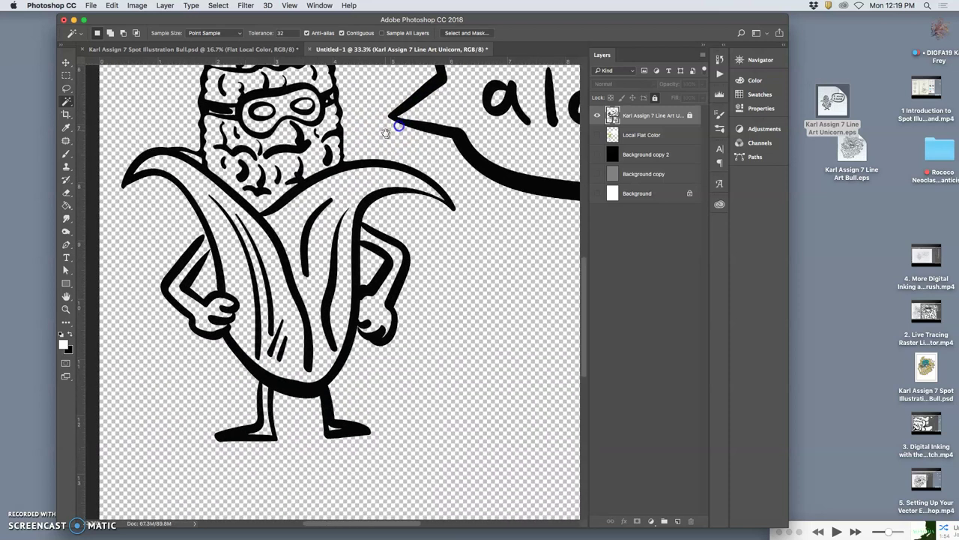
{"action": "left_click", "coordinate": [369, 270], "text": "shift"}
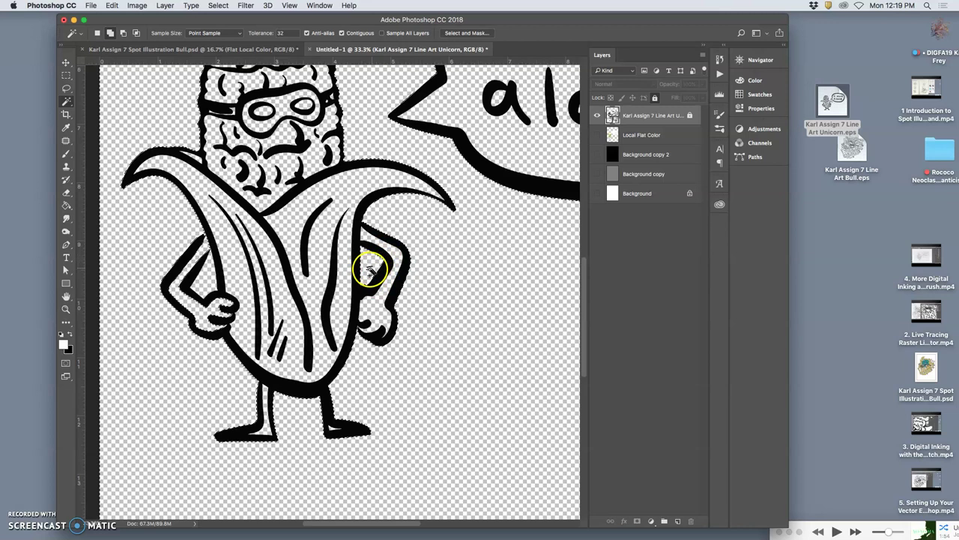
{"action": "left_click", "coordinate": [197, 266], "text": "shift"}
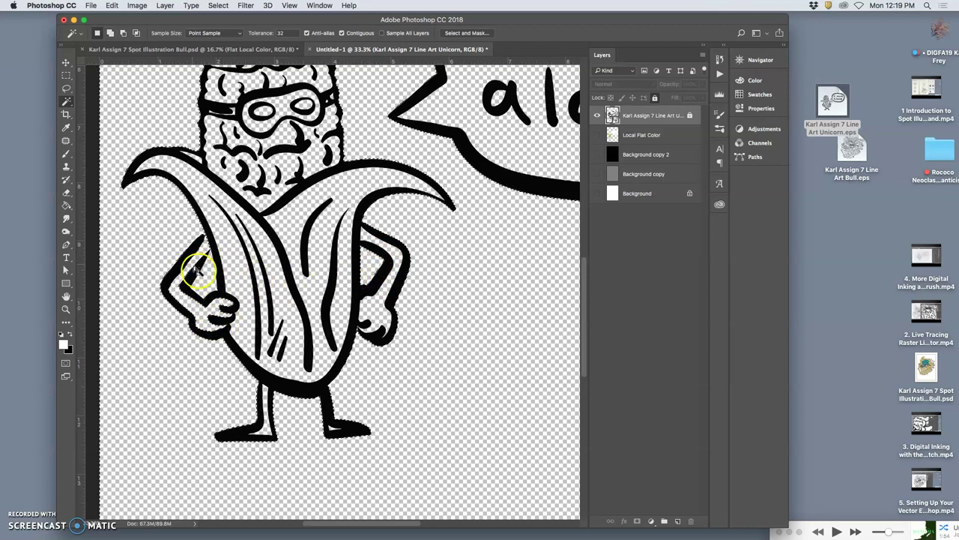
Lasso around the left arm, drop a stray area, show the gray backdrop, and add the bubble-tail area.
{"action": "left_click", "coordinate": [67, 89]}
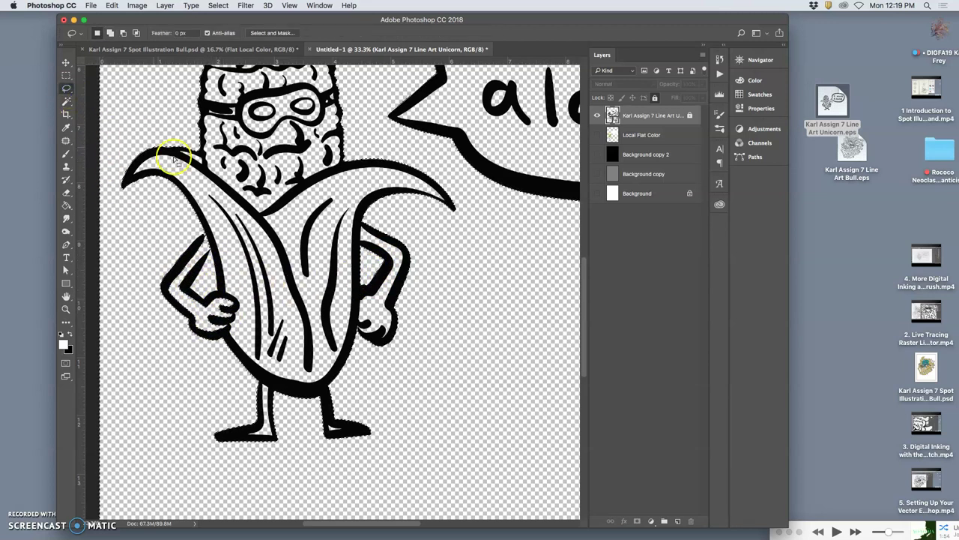
{"action": "left_click_drag", "start_coordinate": [211, 241], "coordinate": [206, 234]}
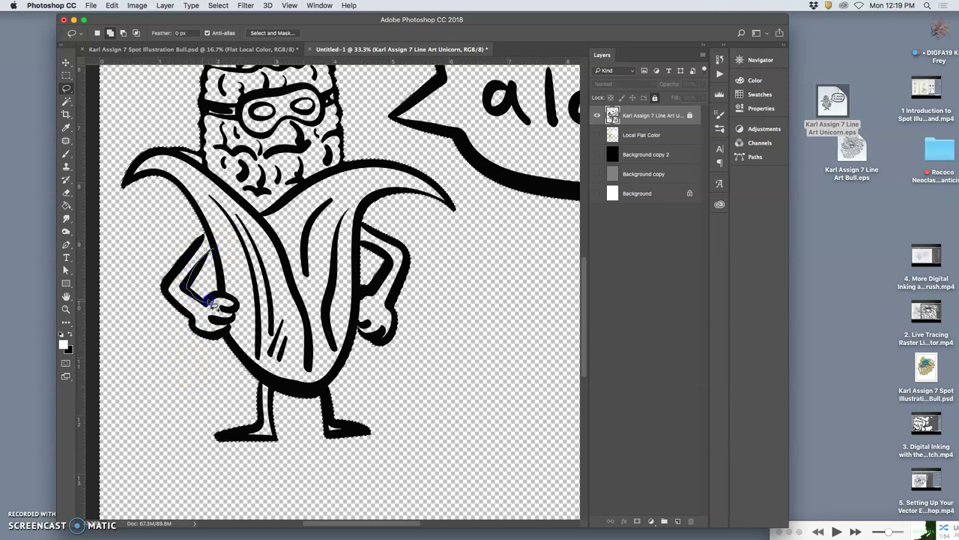
{"action": "left_click_drag", "start_coordinate": [215, 254], "coordinate": [214, 259]}
{"action": "left_click", "coordinate": [66, 102]}
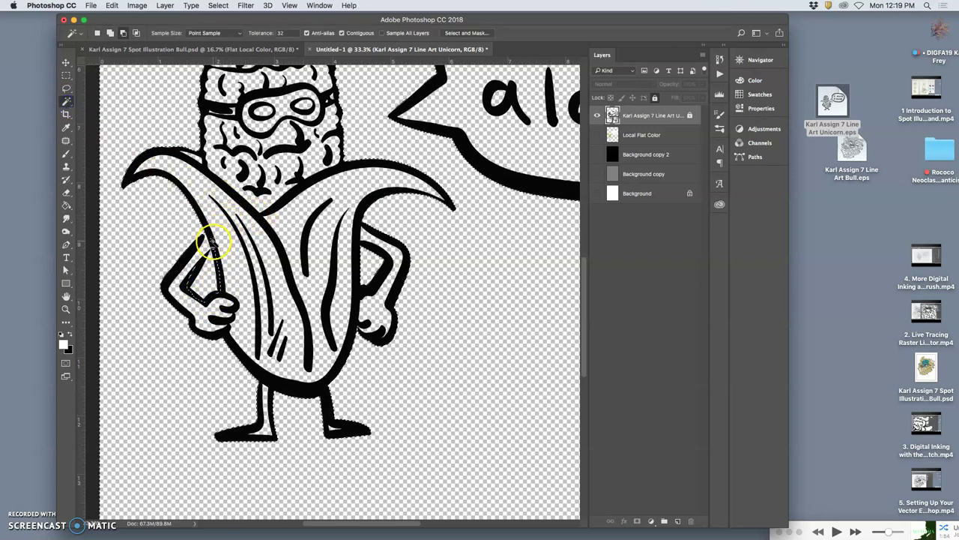
{"action": "left_click", "coordinate": [225, 314], "text": "alt"}
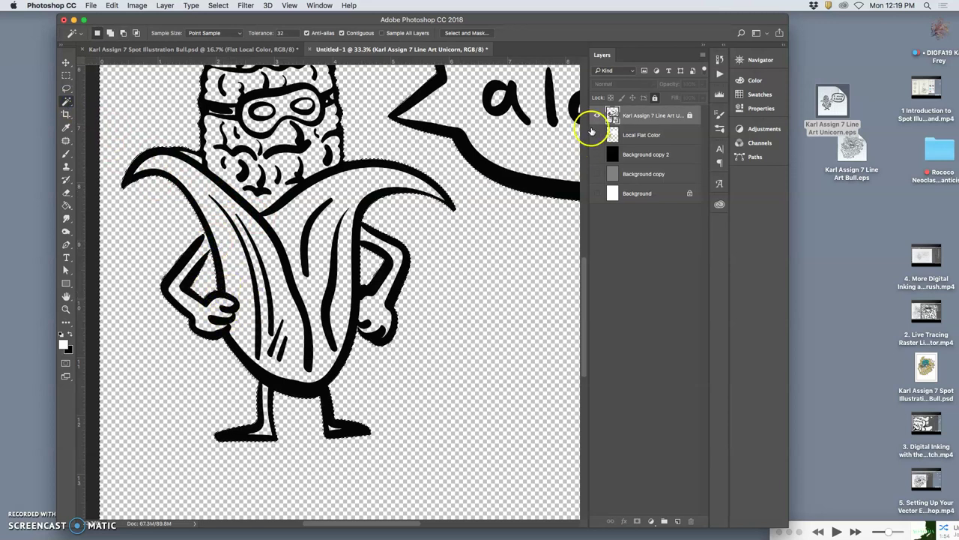
{"action": "left_click", "coordinate": [598, 115]}
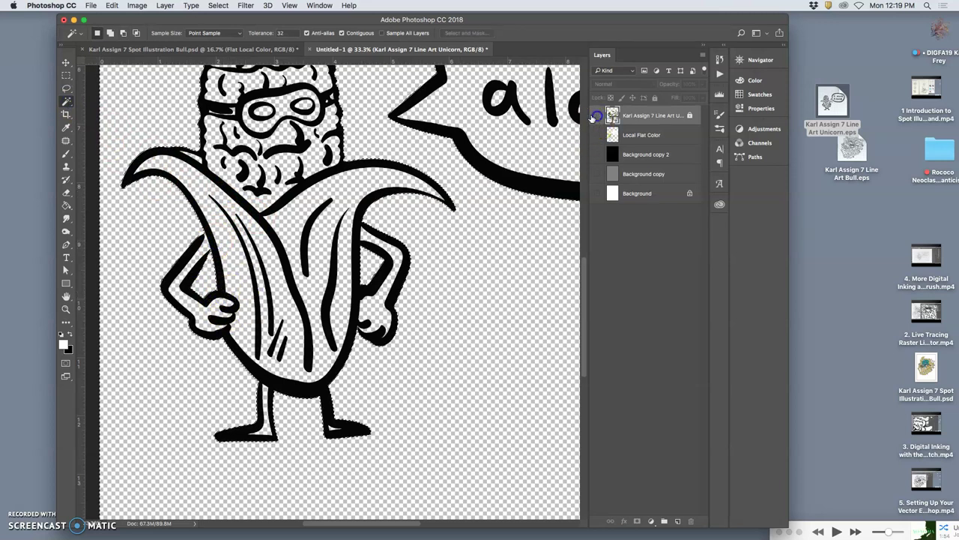
{"action": "left_click", "coordinate": [597, 173]}
{"action": "key", "text": "super+minus"}
{"action": "key", "text": "super+minus"}
{"action": "key", "text": "super+minus"}
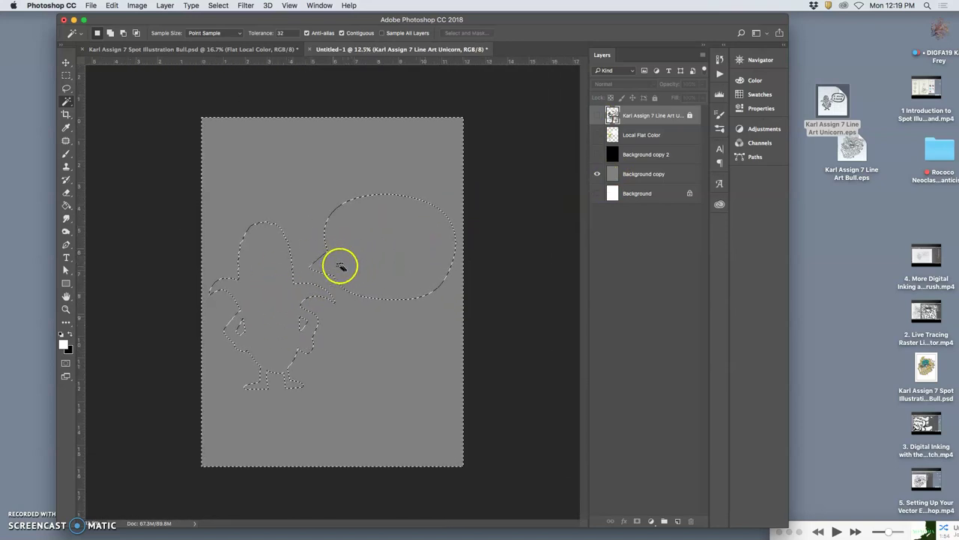
{"action": "left_click", "coordinate": [317, 273], "text": "shift"}
{"action": "left_click", "coordinate": [303, 287], "text": "shift"}
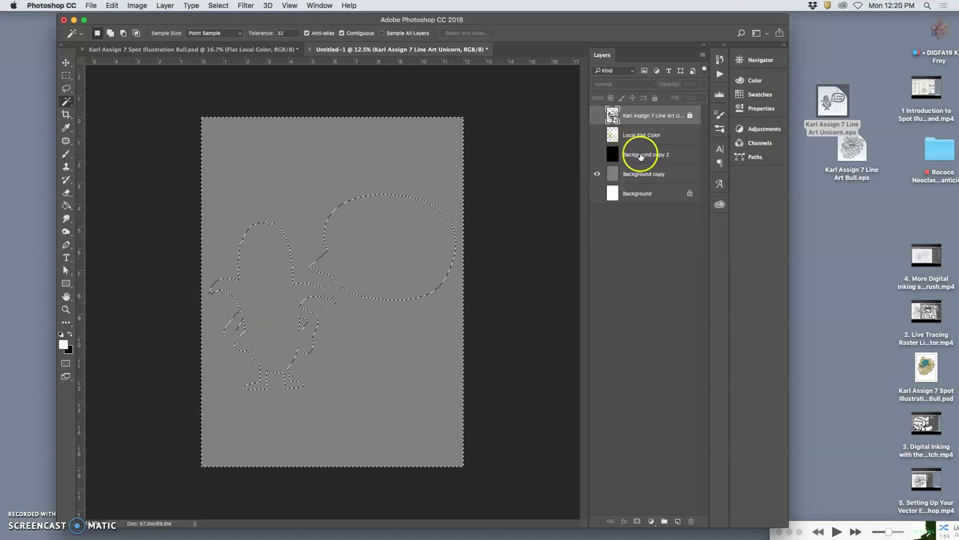
On a new layer above Background copy 2, invert the selection and fill it with White.
{"action": "left_click", "coordinate": [643, 154]}
{"action": "left_click", "coordinate": [677, 521]}
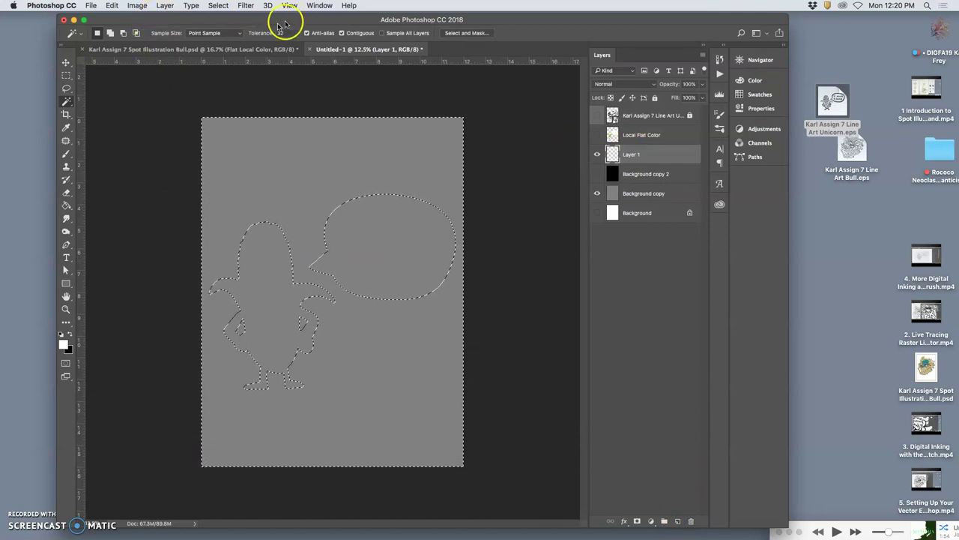
{"action": "left_click", "coordinate": [218, 6]}
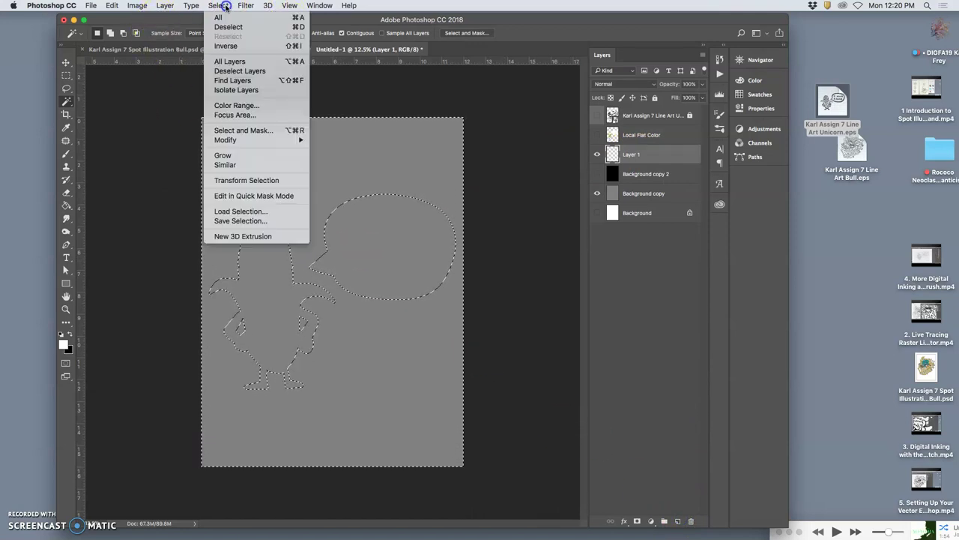
{"action": "left_click", "coordinate": [247, 49]}
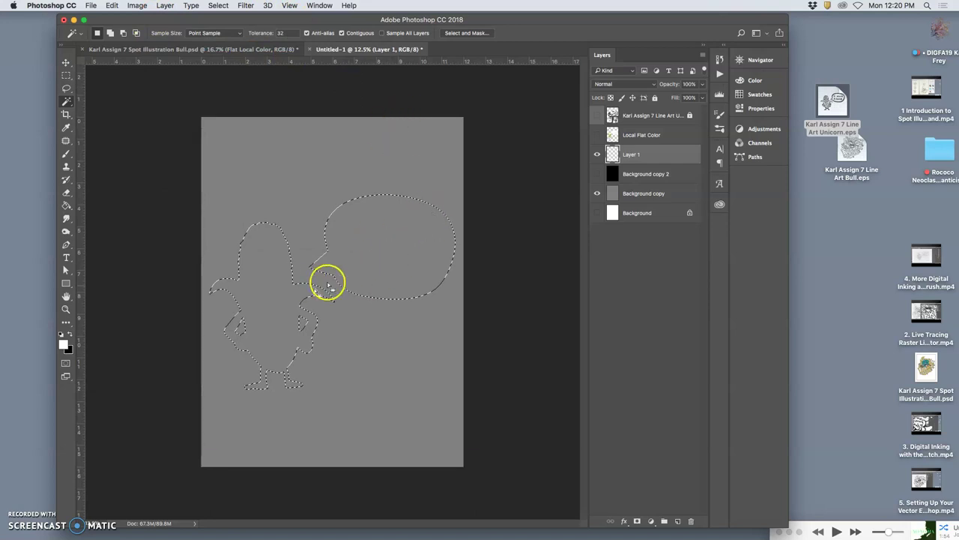
{"action": "left_click", "coordinate": [111, 5]}
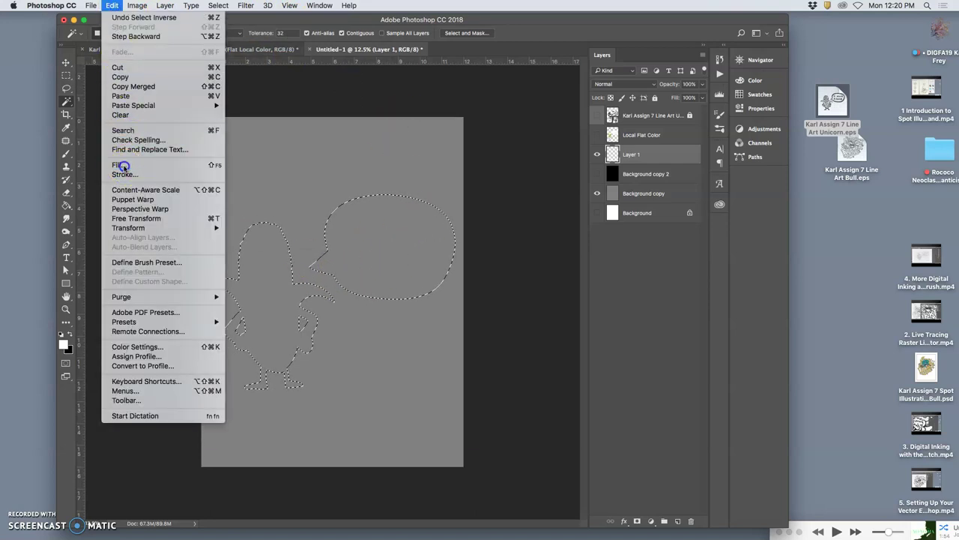
{"action": "left_click", "coordinate": [122, 166]}
{"action": "left_click", "coordinate": [475, 217]}
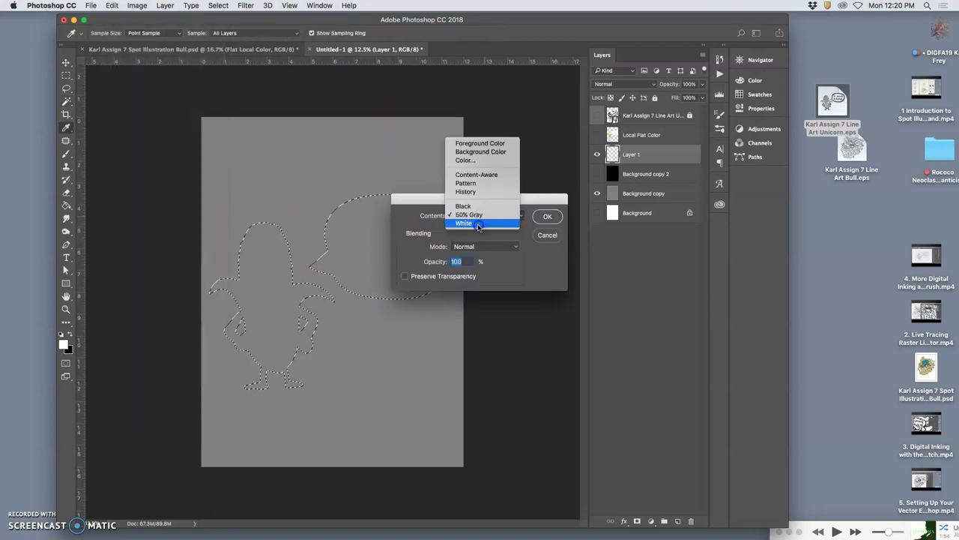
{"action": "left_click", "coordinate": [475, 226]}
{"action": "left_click", "coordinate": [547, 216]}
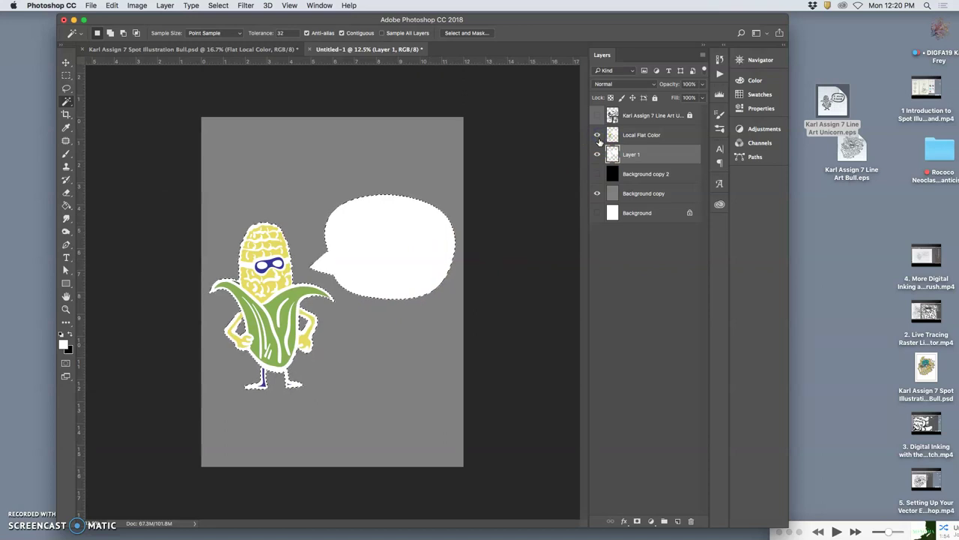
Turn the line art back on and show the black background layer.
{"action": "left_click", "coordinate": [598, 116]}
{"action": "left_click", "coordinate": [599, 117]}
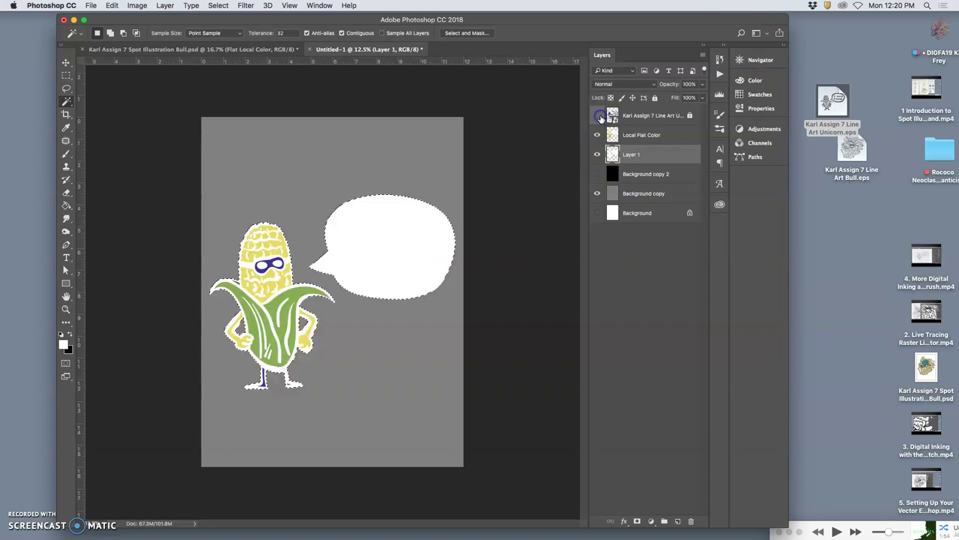
{"action": "left_click", "coordinate": [598, 116]}
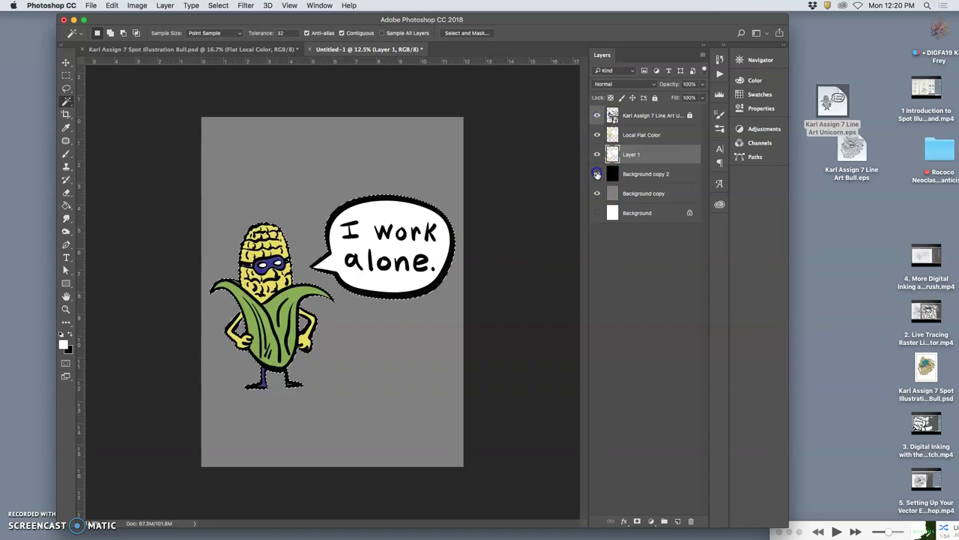
{"action": "left_click_drag", "start_coordinate": [598, 174], "coordinate": [597, 213]}
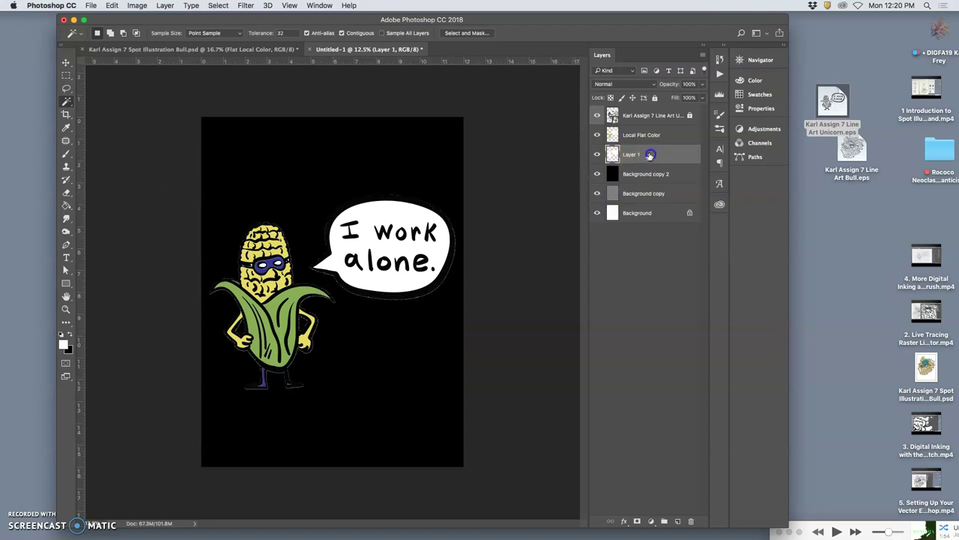
Add a Stroke layer style to Layer 1's white sticker base.
{"action": "double_click", "coordinate": [652, 156]}
{"action": "left_click", "coordinate": [503, 321]}
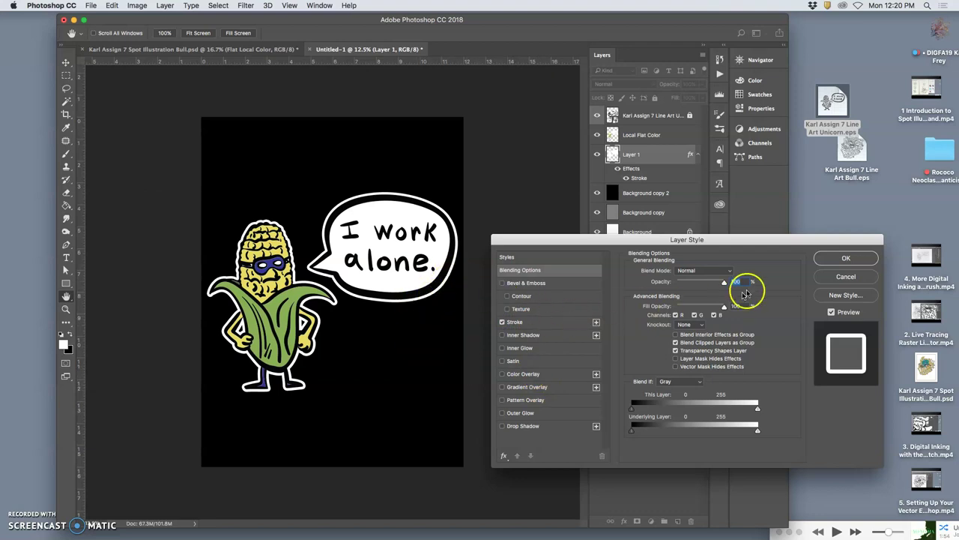
{"action": "left_click", "coordinate": [843, 258]}
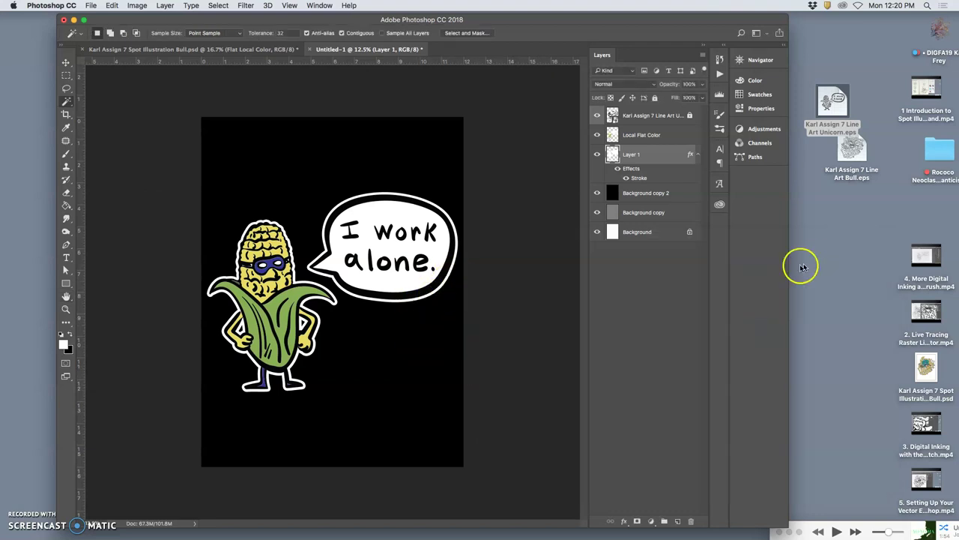
Compare the sticker on black, white and gray backgrounds, leaving the gray Background copy visible.
{"action": "left_click", "coordinate": [598, 193]}
{"action": "left_click", "coordinate": [596, 231]}
{"action": "left_click", "coordinate": [597, 212]}
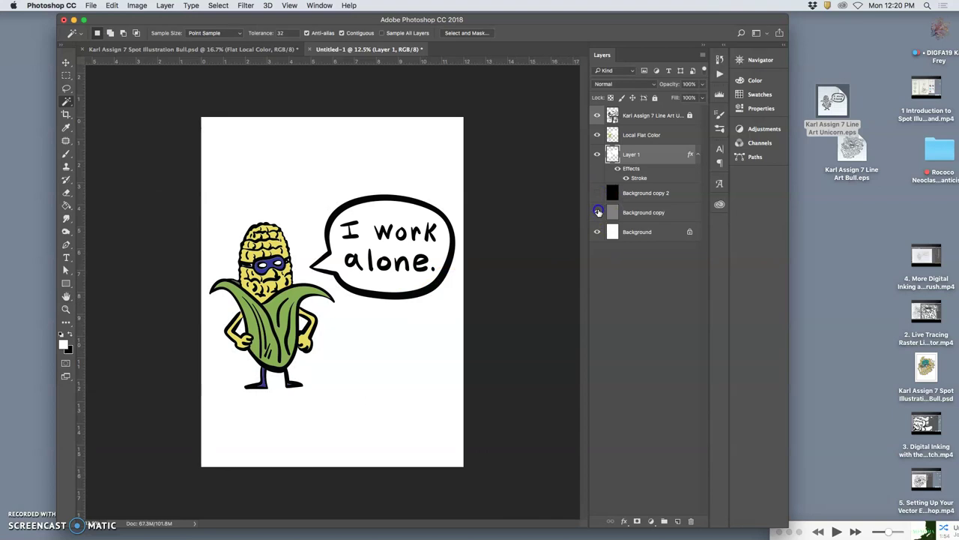
{"action": "left_click", "coordinate": [597, 212]}
{"action": "left_click", "coordinate": [597, 192]}
{"action": "left_click", "coordinate": [598, 192]}
{"action": "left_click", "coordinate": [597, 212]}
{"action": "left_click", "coordinate": [598, 212]}
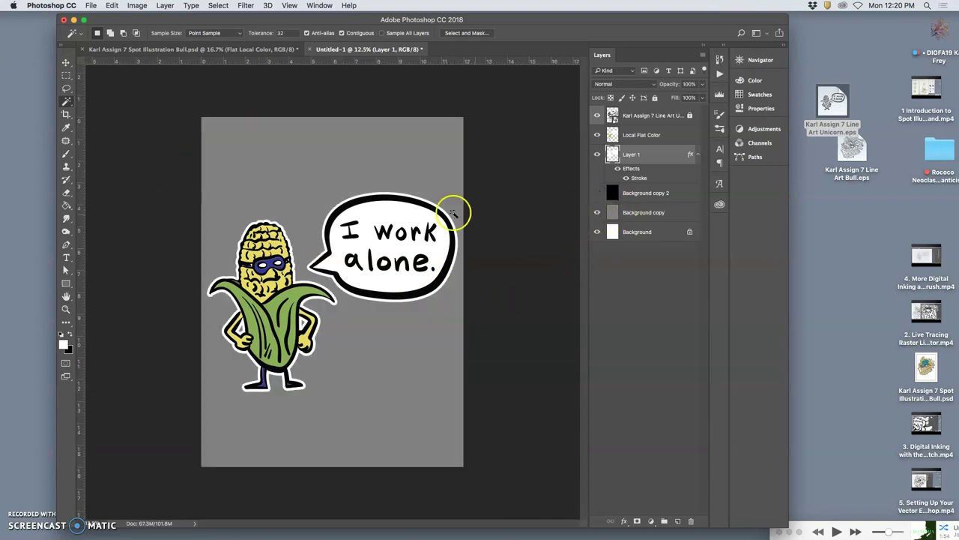
{"action": "left_click", "coordinate": [90, 6]}
{"action": "left_click", "coordinate": [120, 99]}
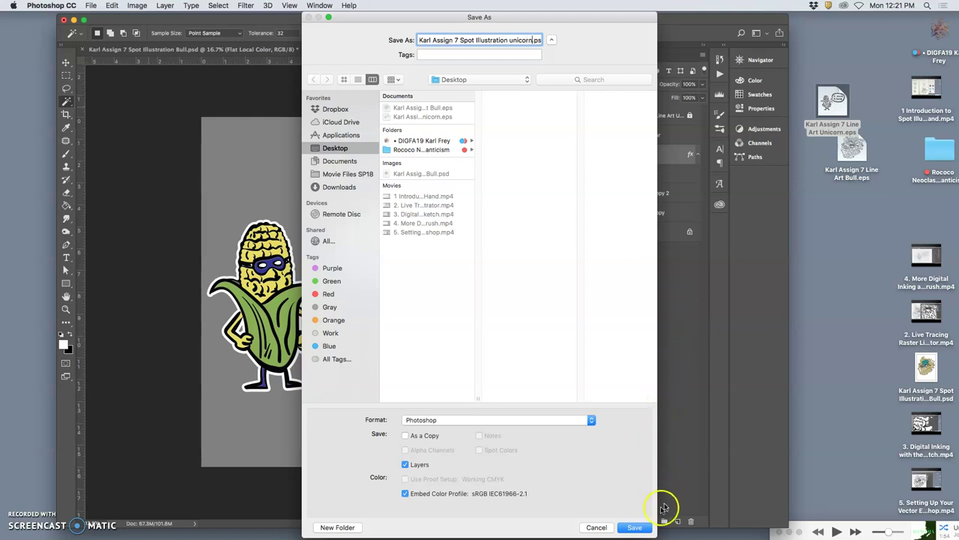
Save the layered PSD to the Desktop with a name ending 'Assign 7 Spot Illustration unicorn'.
{"action": "left_click", "coordinate": [635, 528]}
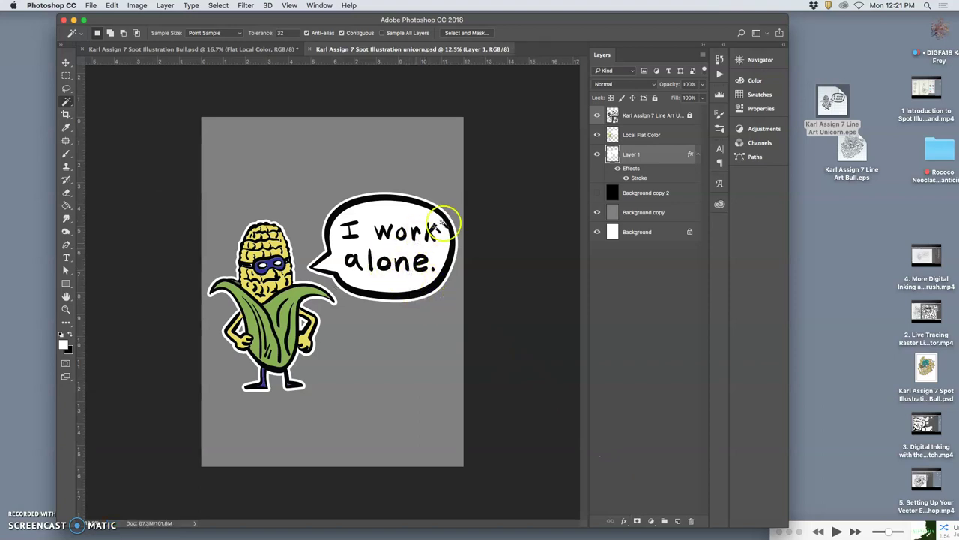
{"action": "left_click", "coordinate": [233, 49]}
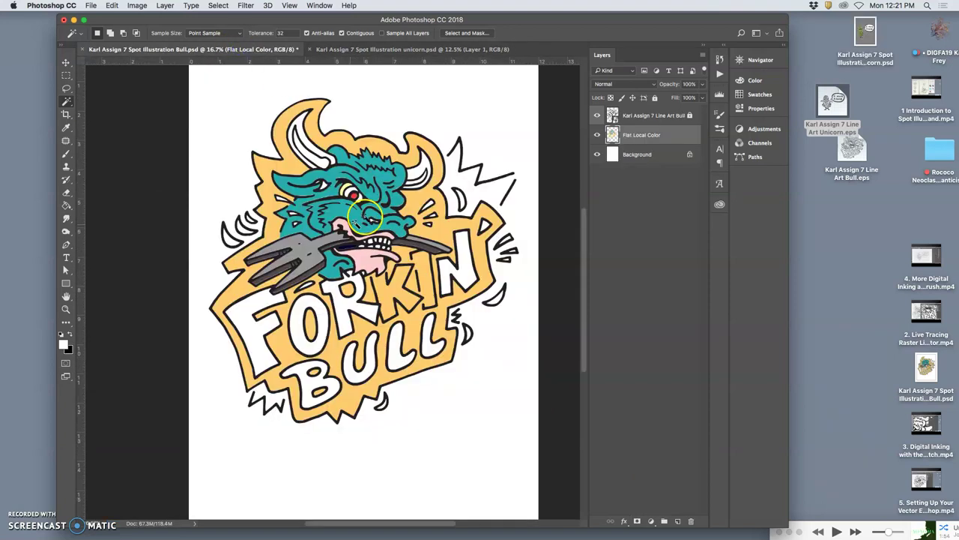
{"action": "left_click", "coordinate": [413, 49]}
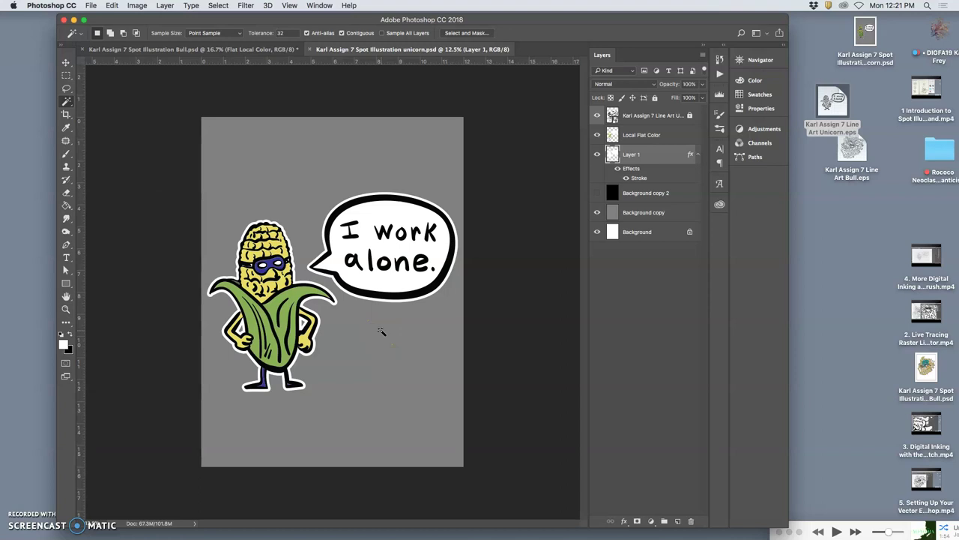
{"action": "mouse_move", "coordinate": [413, 532]}
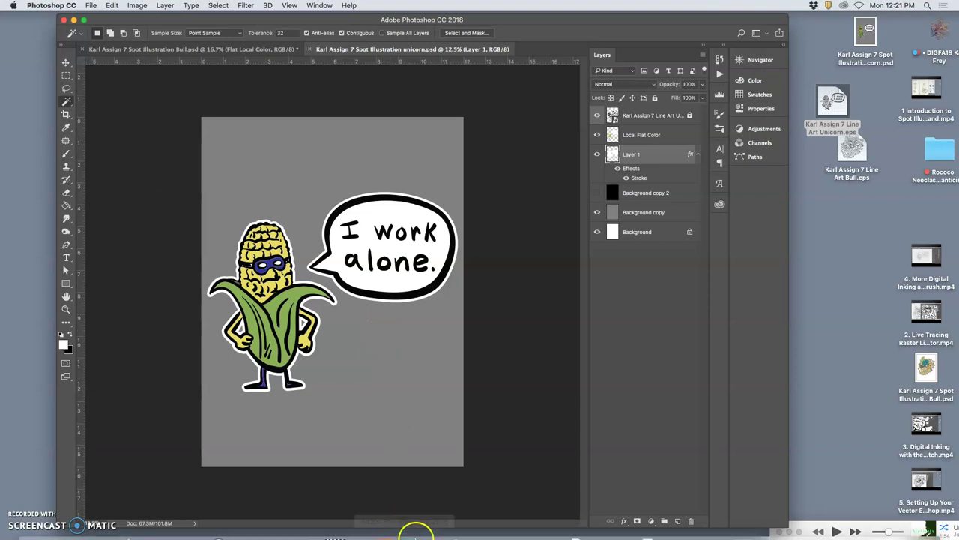
In the browser's Alamo logout tab, search the web for 'alamo aces'.
{"action": "left_click", "coordinate": [157, 527]}
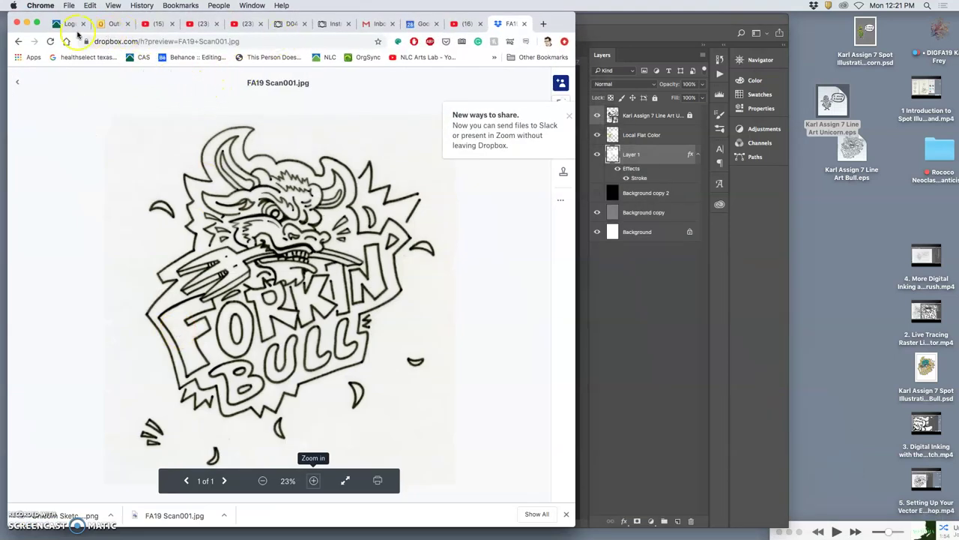
{"action": "left_click", "coordinate": [66, 24]}
{"action": "left_click", "coordinate": [139, 43]}
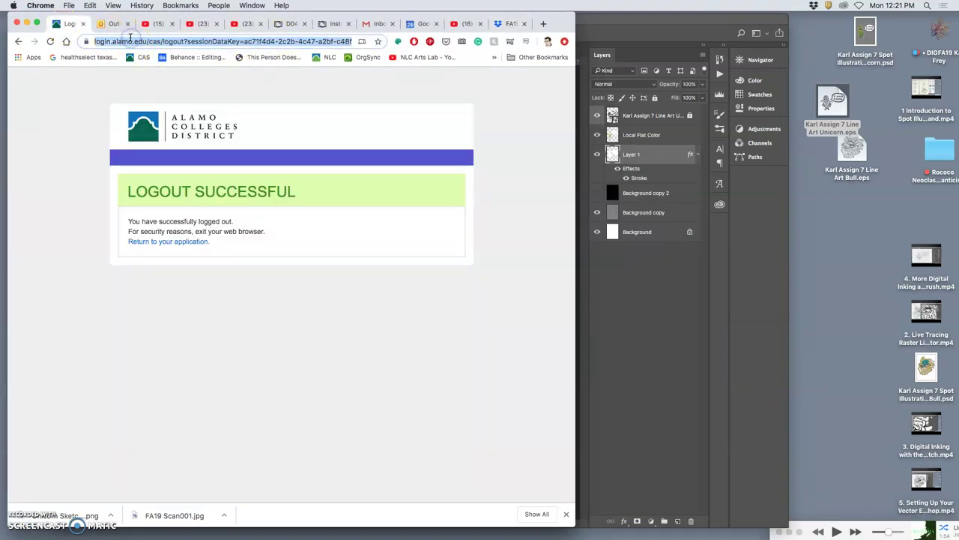
{"action": "type", "text": "alamo aces"}
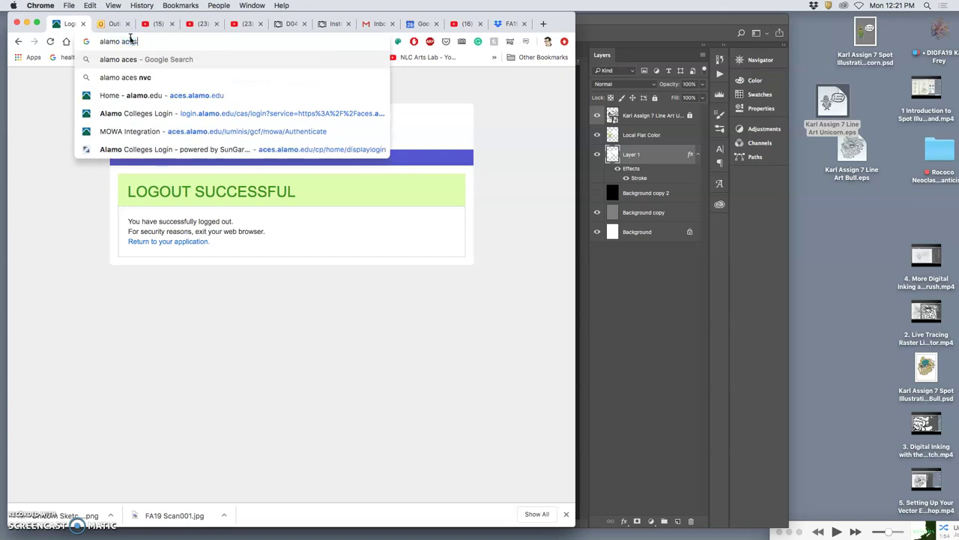
{"action": "key", "text": "Return"}
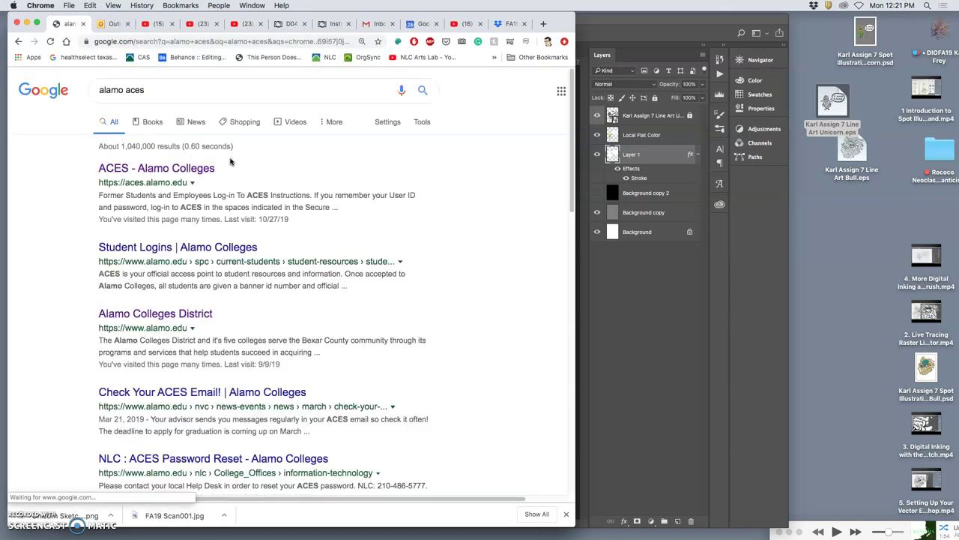
Open the ACES Alamo Colleges result, sign in, and go to My Courses.
{"action": "left_click", "coordinate": [206, 166]}
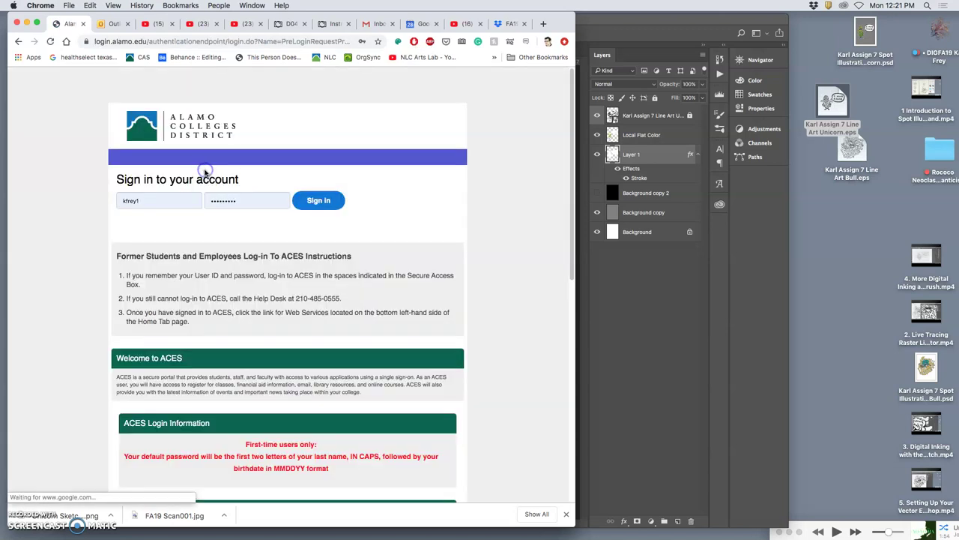
{"action": "left_click", "coordinate": [325, 202]}
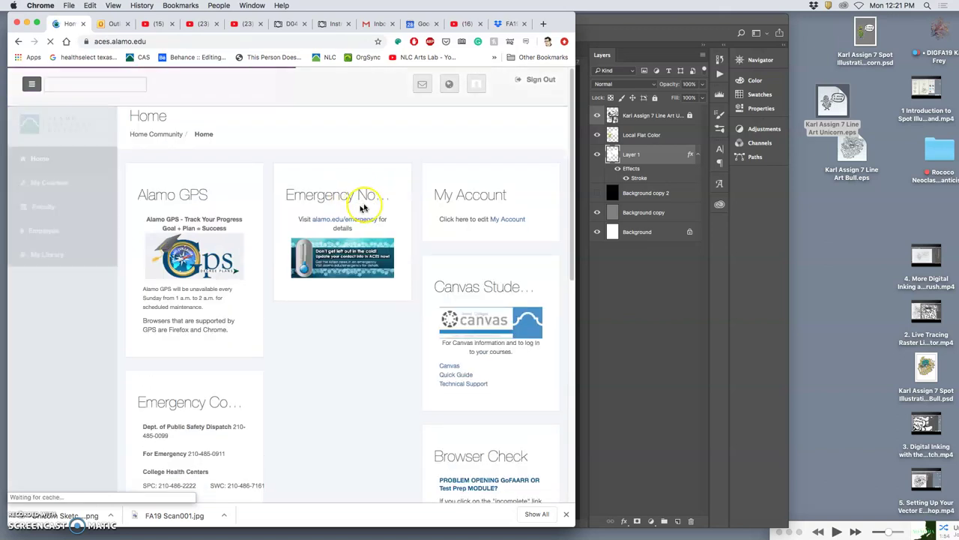
{"action": "left_click", "coordinate": [81, 184]}
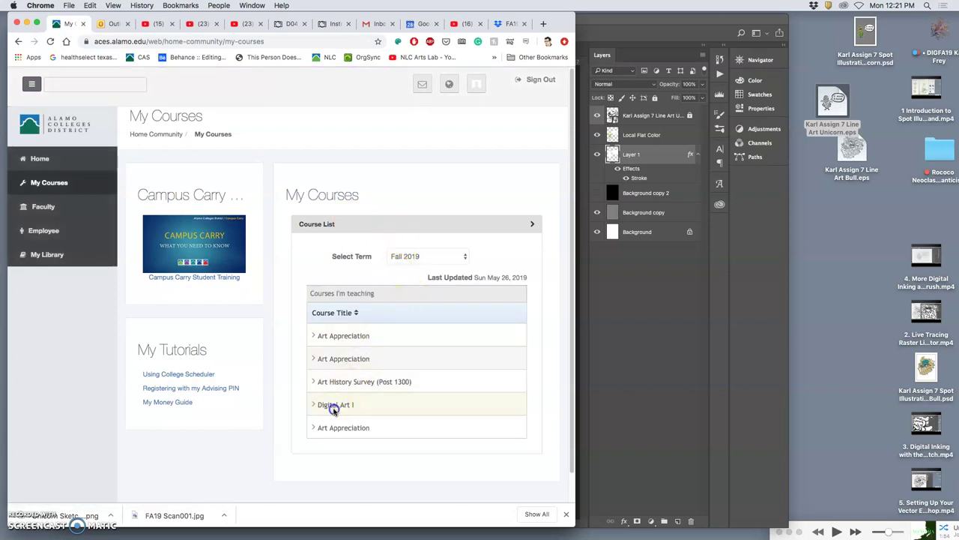
Expand Digital Art I and open its course home page.
{"action": "left_click", "coordinate": [332, 406]}
{"action": "left_click", "coordinate": [382, 425]}
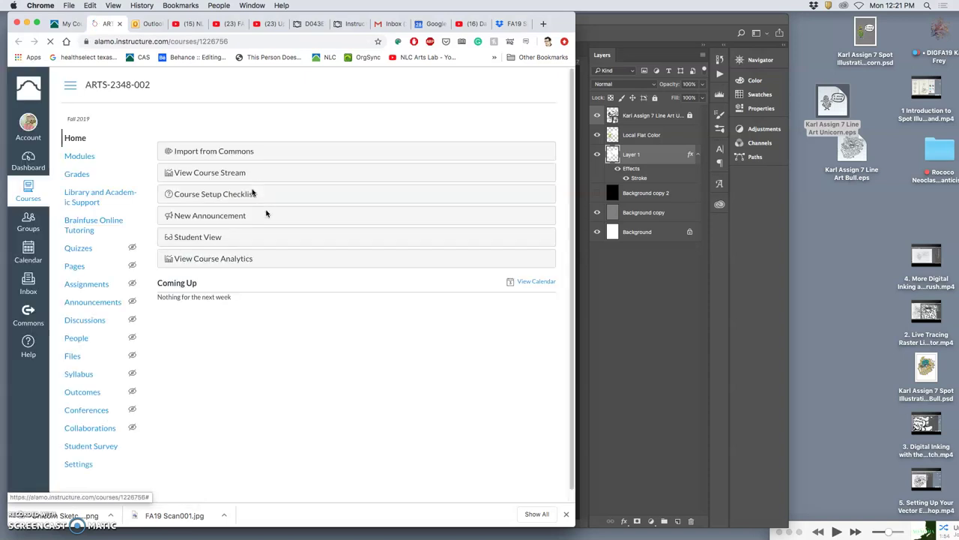
{"action": "scroll", "coordinate": [300, 222], "scroll_direction": "down", "scroll_amount": 10}
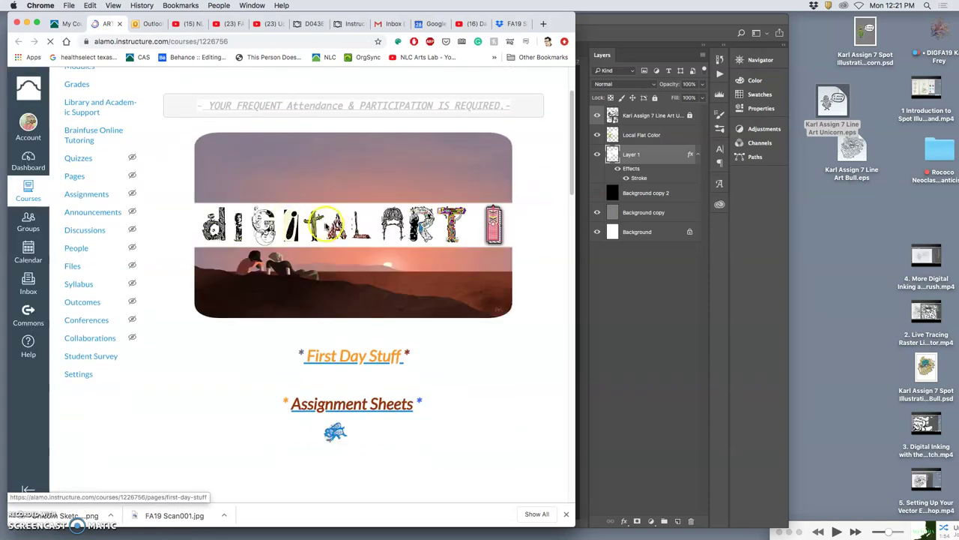
{"action": "scroll", "coordinate": [326, 226], "scroll_direction": "down", "scroll_amount": 2}
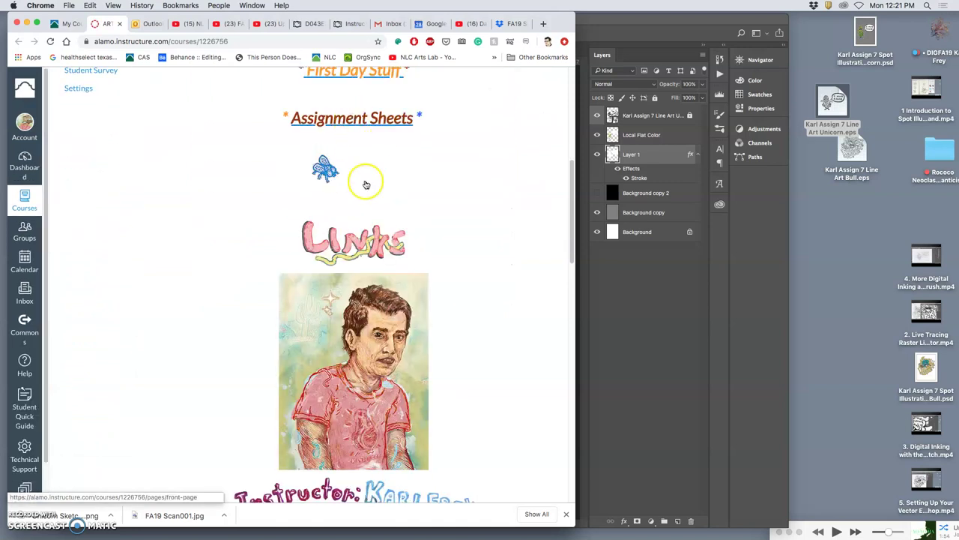
Open the course's Links page and scroll down to the class handout links.
{"action": "left_click", "coordinate": [365, 249]}
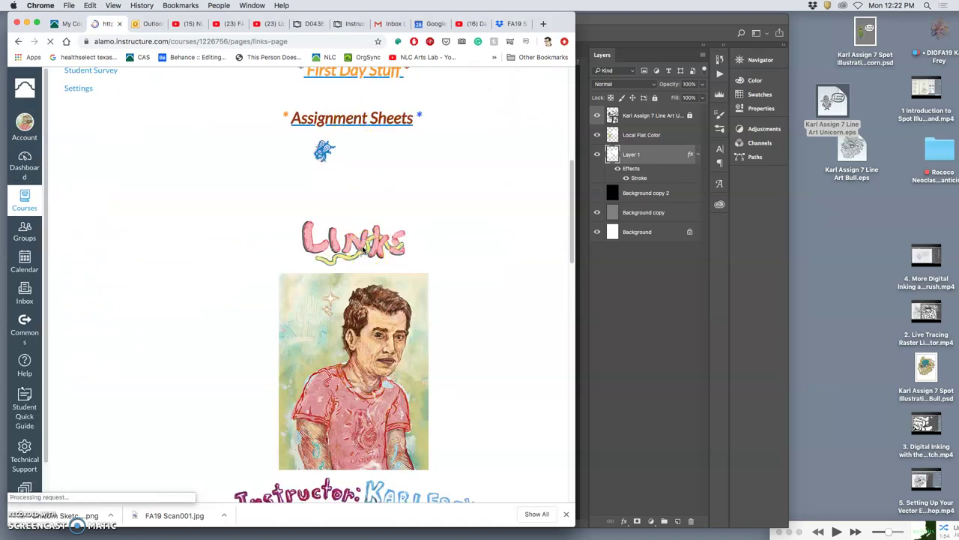
{"action": "scroll", "coordinate": [374, 264], "scroll_direction": "down", "scroll_amount": 10}
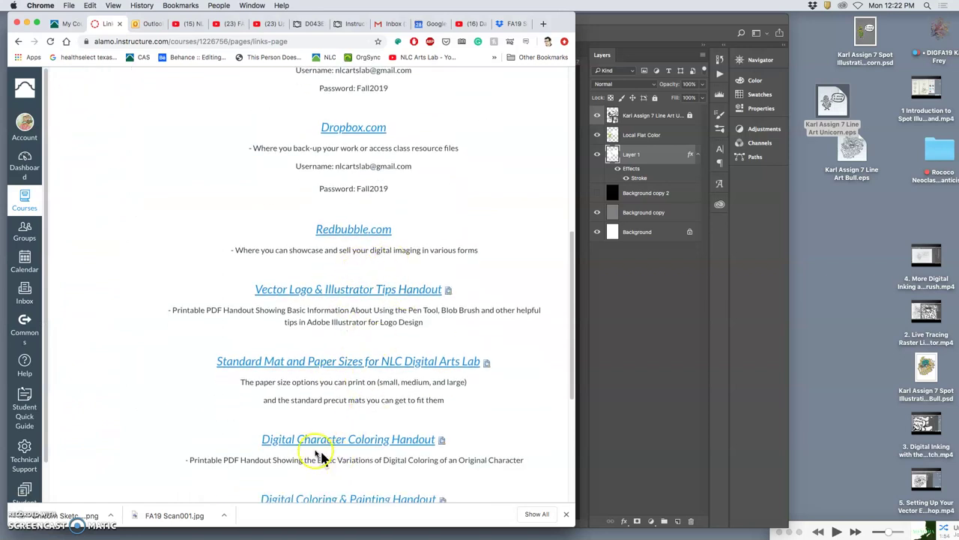
{"action": "scroll", "coordinate": [359, 337], "scroll_direction": "down", "scroll_amount": 2}
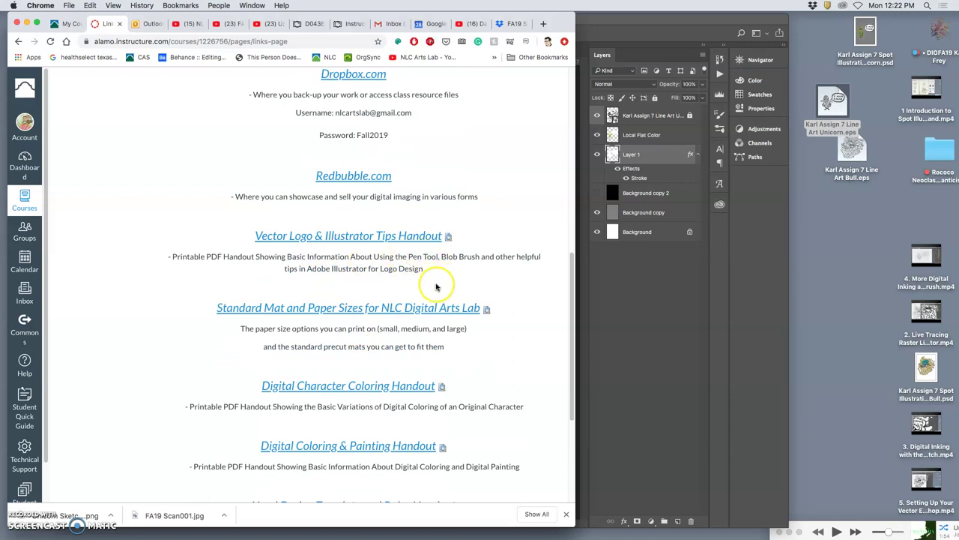
{"action": "scroll", "coordinate": [437, 281], "scroll_direction": "down", "scroll_amount": 2}
{"action": "scroll", "coordinate": [437, 287], "scroll_direction": "down", "scroll_amount": 1}
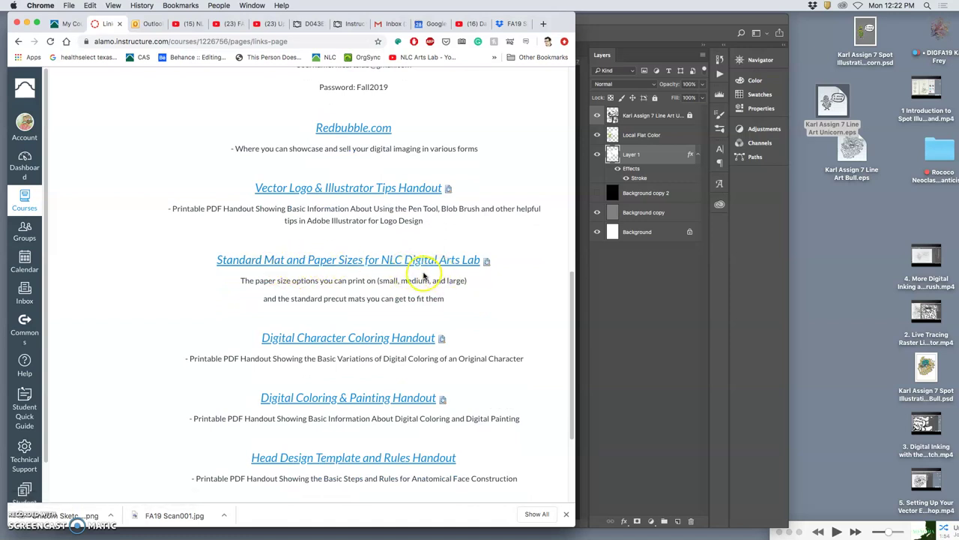
{"action": "scroll", "coordinate": [423, 277], "scroll_direction": "down", "scroll_amount": 5}
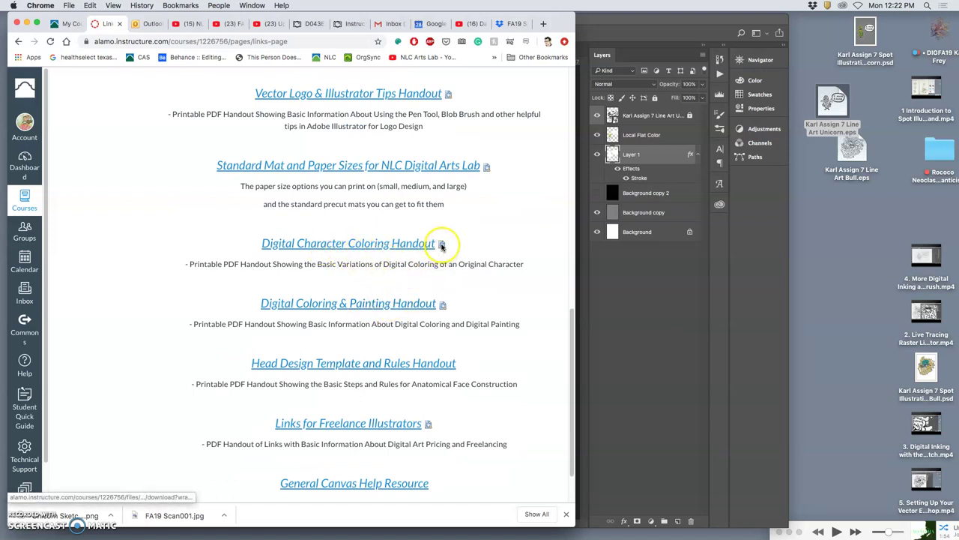
Preview the Digital Character Coloring Handout and view its Nicomon sheet.
{"action": "left_click", "coordinate": [441, 245]}
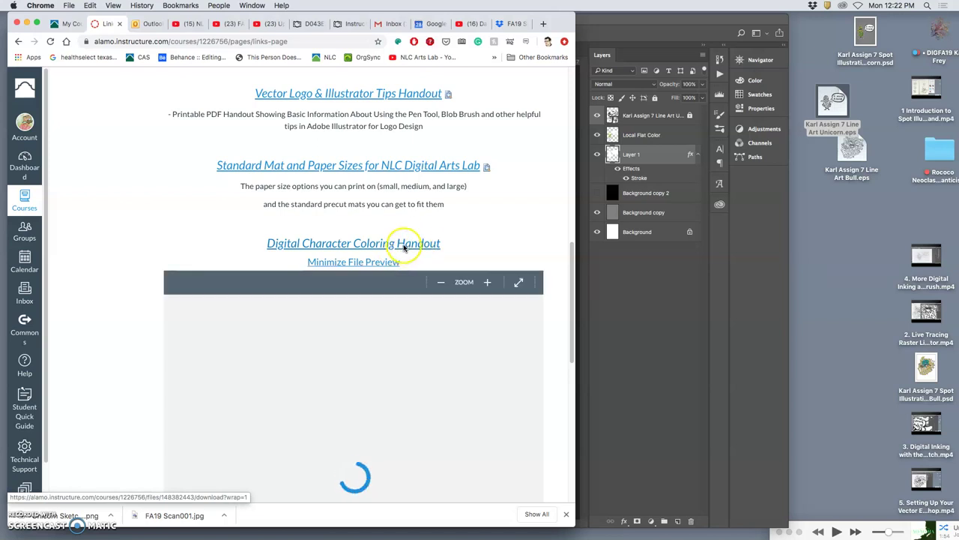
{"action": "right_click", "coordinate": [402, 245]}
{"action": "key", "text": "Escape"}
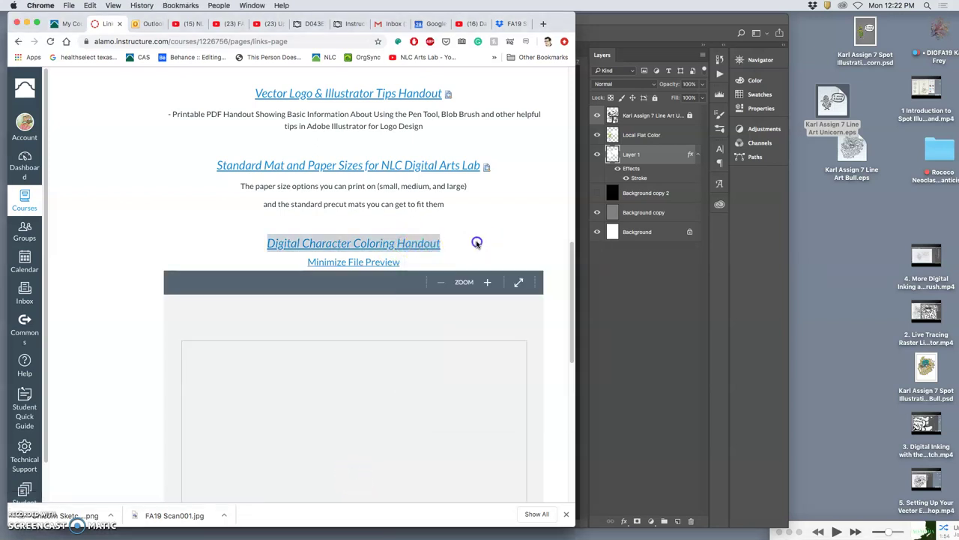
{"action": "scroll", "coordinate": [475, 248], "scroll_direction": "down", "scroll_amount": 5}
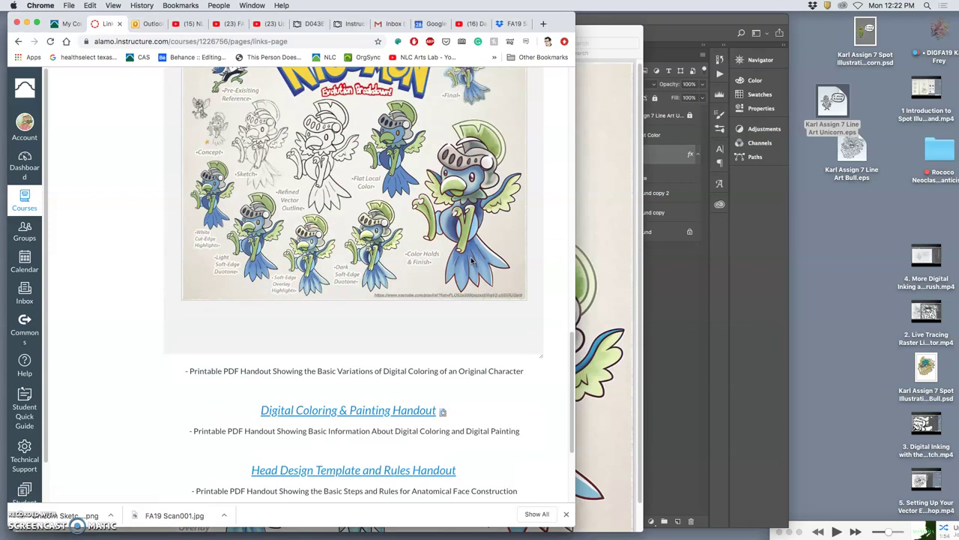
{"action": "scroll", "coordinate": [472, 260], "scroll_direction": "up", "scroll_amount": 2}
{"action": "left_click", "coordinate": [310, 197]}
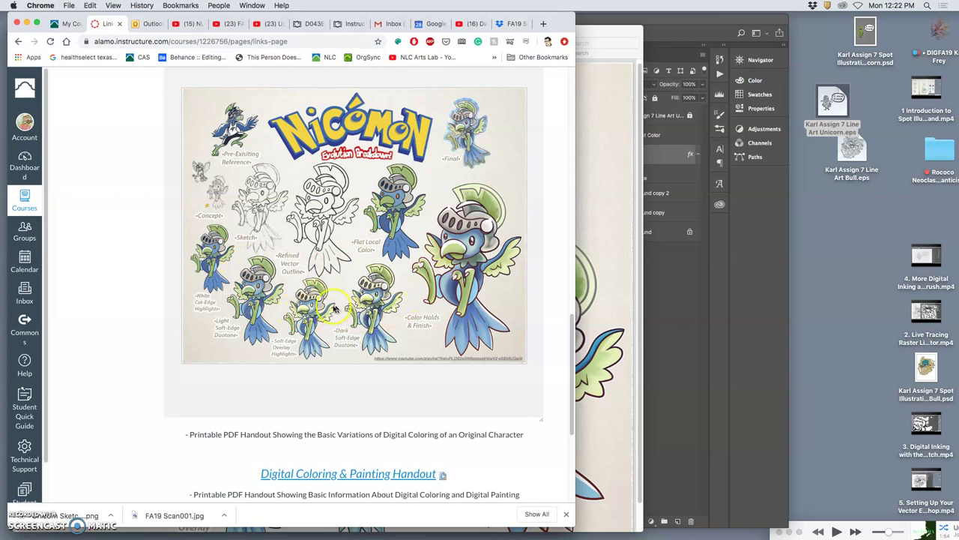
{"action": "scroll", "coordinate": [300, 301], "scroll_direction": "down", "scroll_amount": 5}
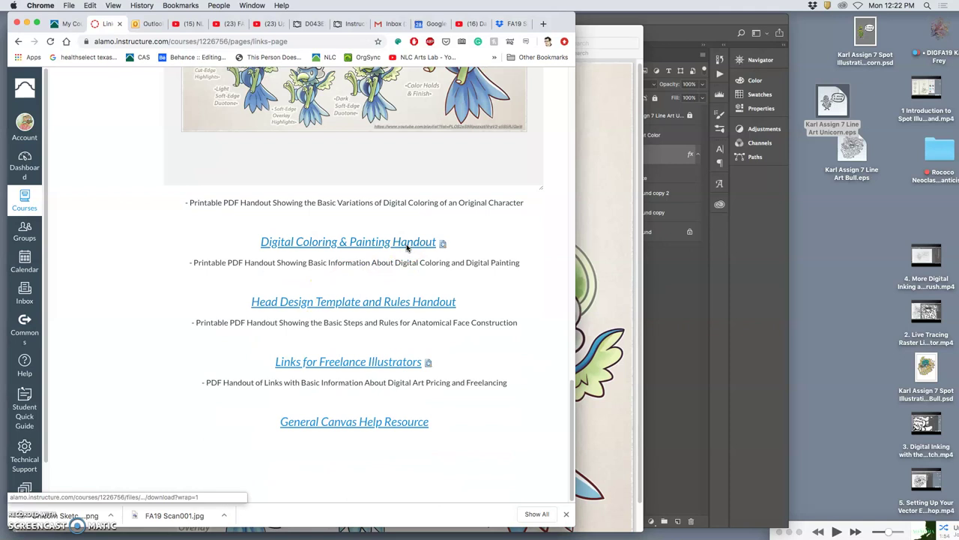
{"action": "scroll", "coordinate": [406, 162], "scroll_direction": "up", "scroll_amount": 5}
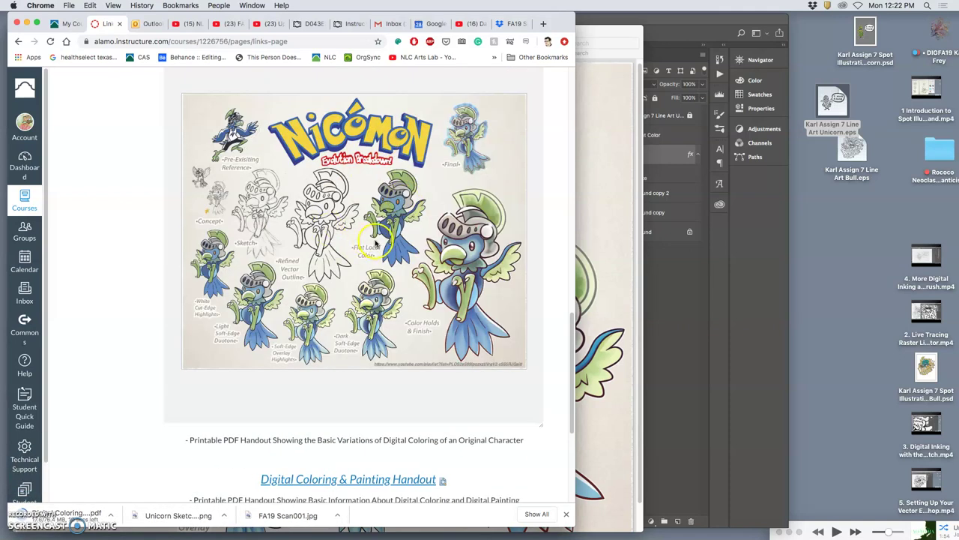
{"action": "scroll", "coordinate": [373, 274], "scroll_direction": "down", "scroll_amount": 4}
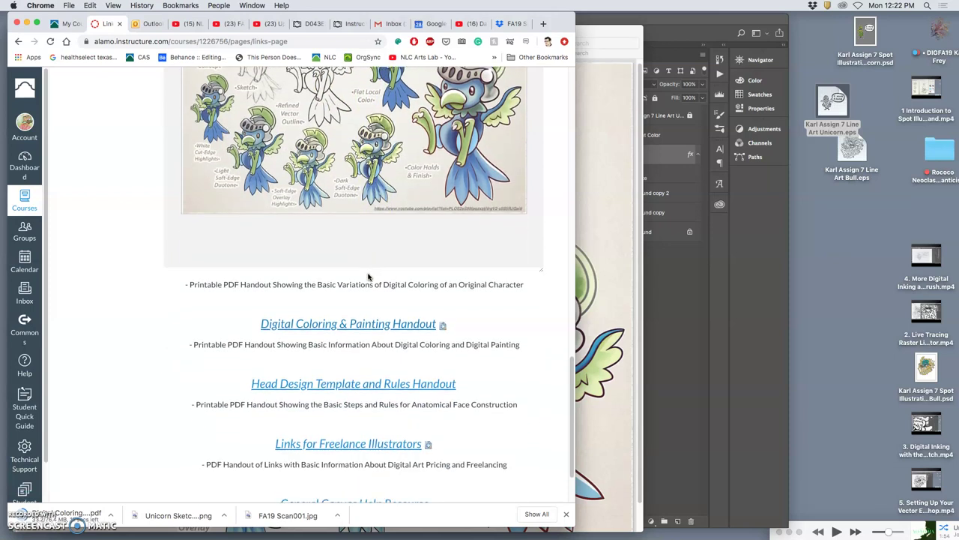
Expand the Digital Coloring & Painting Handout preview and minimize the Nicomon PDF viewer.
{"action": "left_click", "coordinate": [443, 325]}
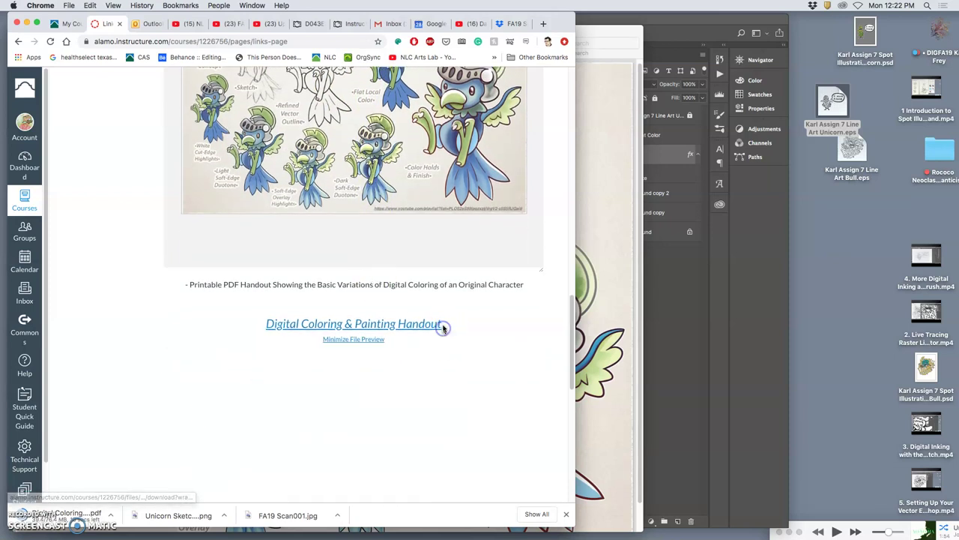
{"action": "left_click", "coordinate": [592, 214]}
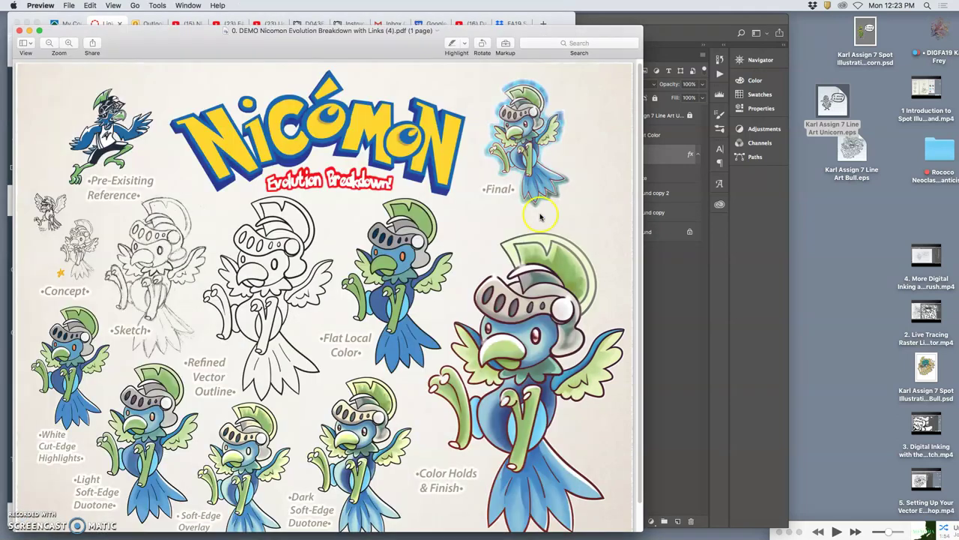
{"action": "scroll", "coordinate": [419, 176], "scroll_direction": "down", "scroll_amount": 1}
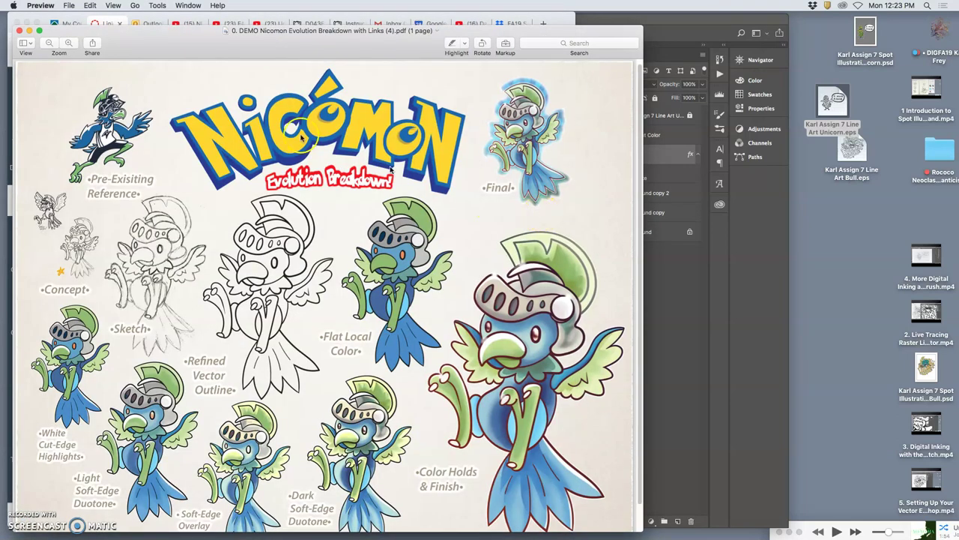
{"action": "left_click", "coordinate": [28, 32]}
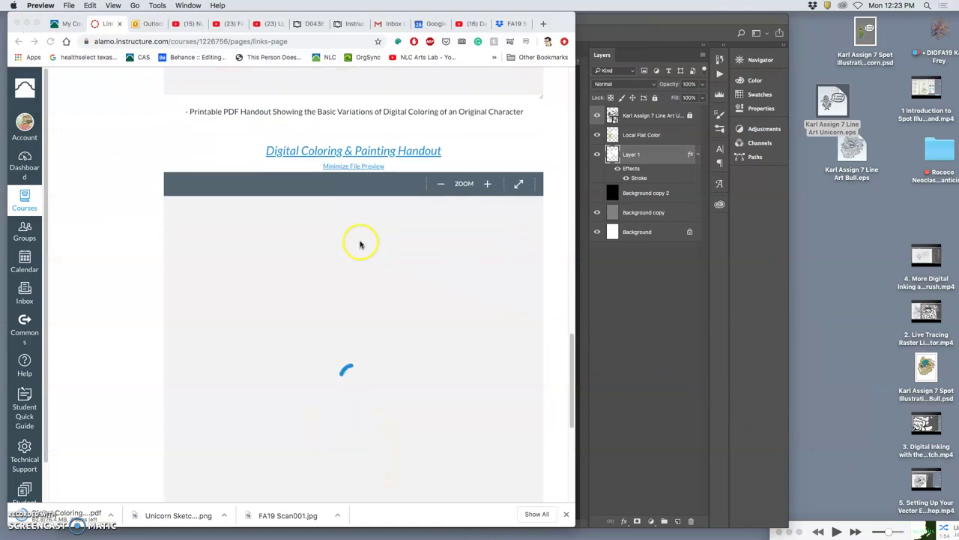
{"action": "scroll", "coordinate": [359, 241], "scroll_direction": "down", "scroll_amount": 3}
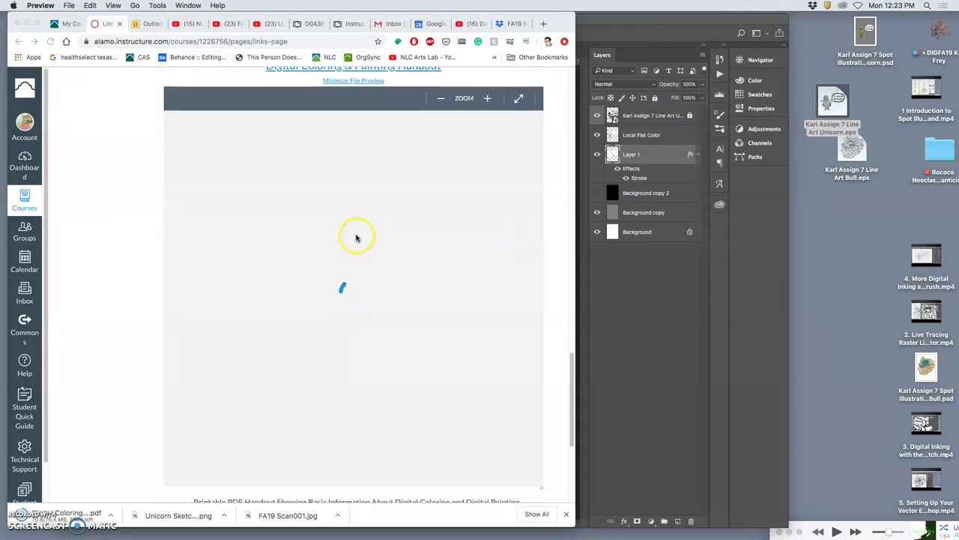